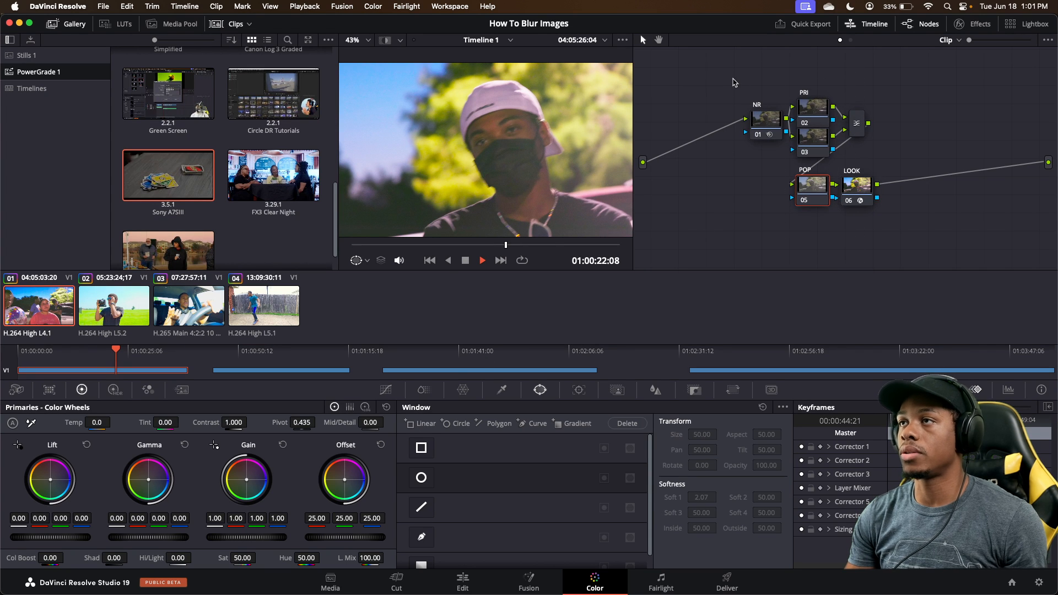
Step: Move the node group back to make room and add a new serial node after the LOOK node
{"action": "left_click_drag", "start_coordinate": [732, 81], "coordinate": [819, 170]}
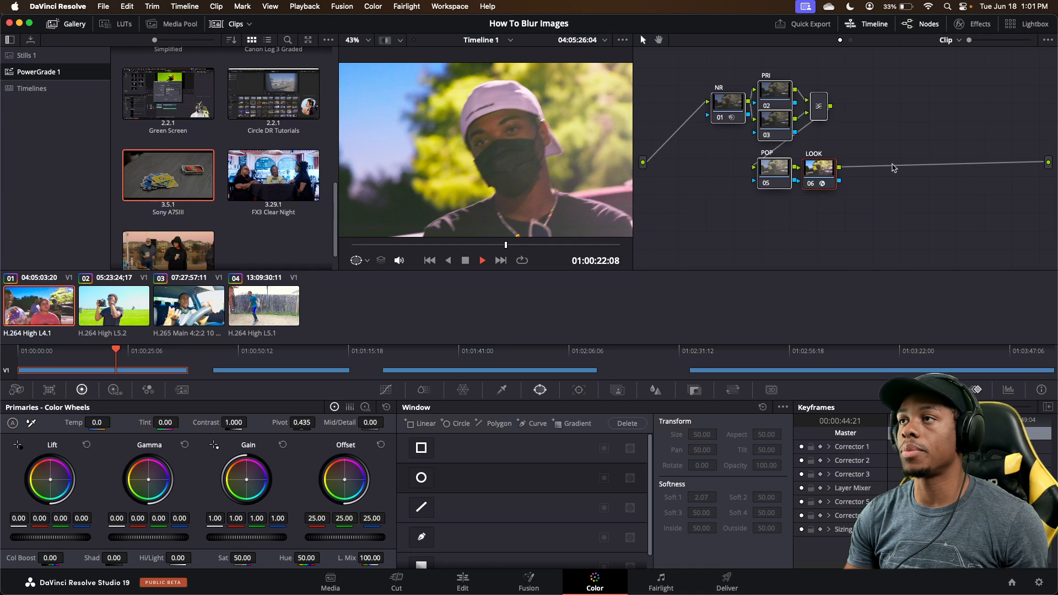
{"action": "left_click", "coordinate": [815, 184]}
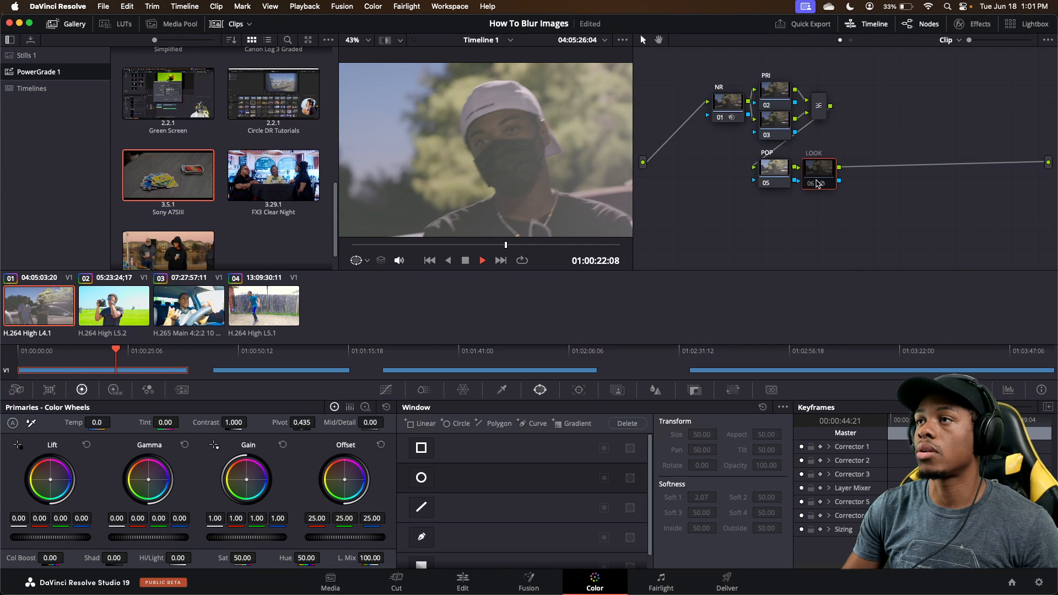
{"action": "left_click", "coordinate": [811, 185]}
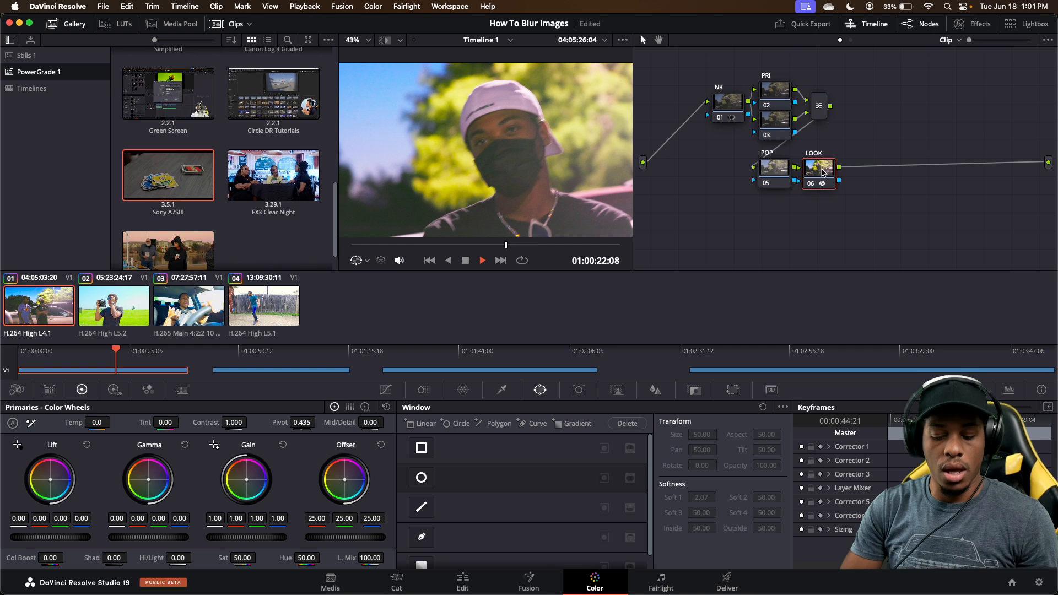
{"action": "key", "text": "super+s"}
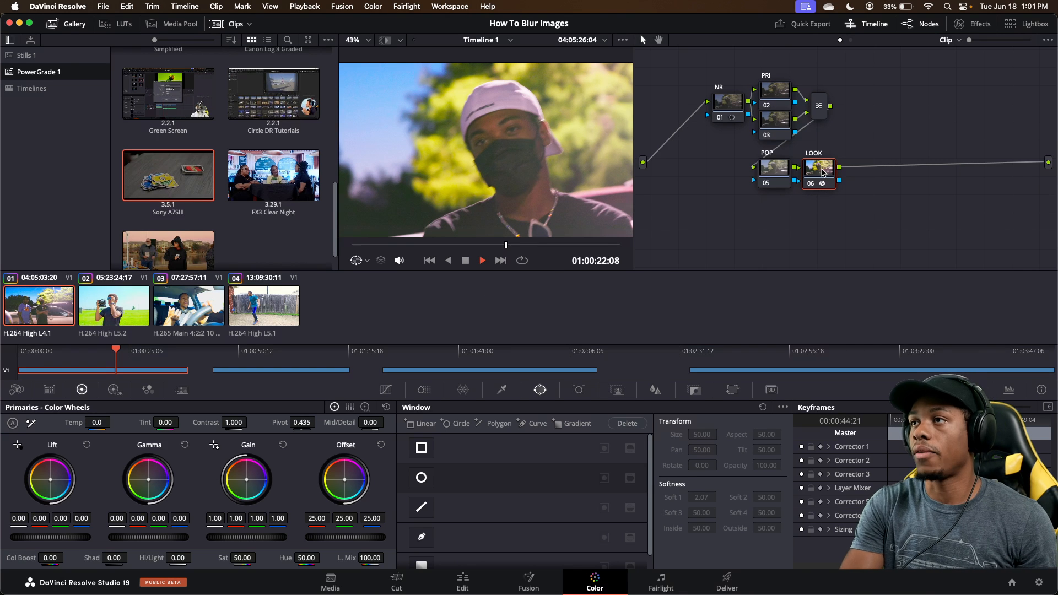
{"action": "key", "text": "alt+s"}
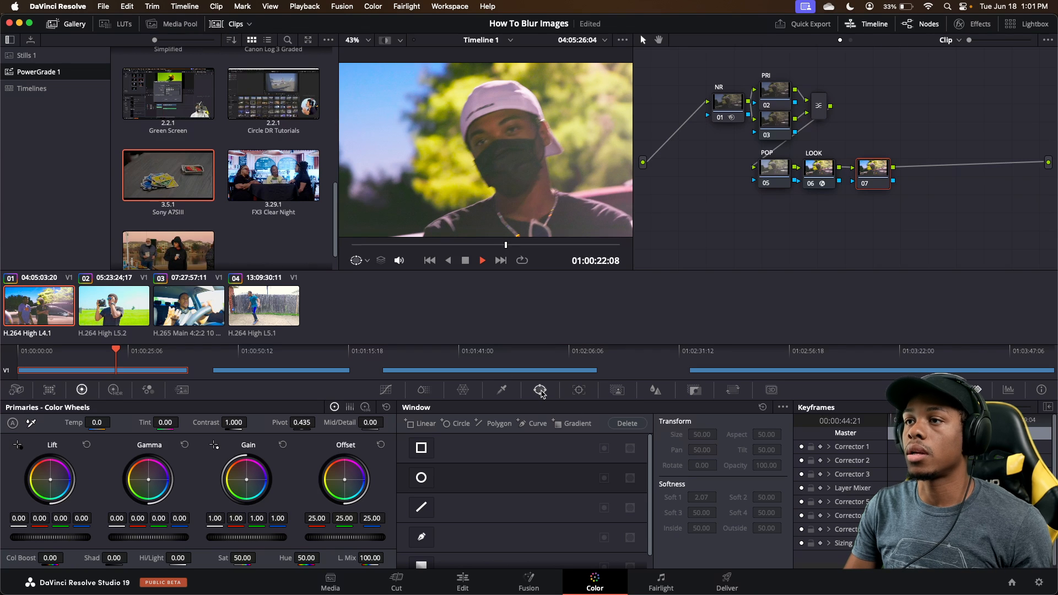
Step: Move the playhead to the marker at 01:00:23:13 and hide marker overlays in the viewer
{"action": "scroll", "coordinate": [453, 500], "scroll_direction": "down", "scroll_amount": 1}
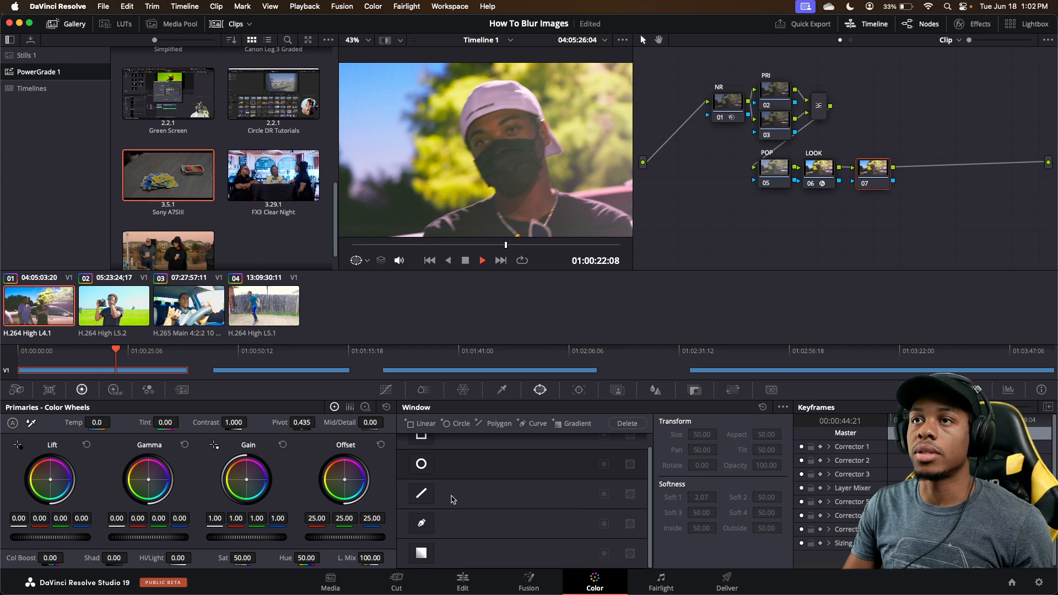
{"action": "scroll", "coordinate": [453, 500], "scroll_direction": "up", "scroll_amount": 1}
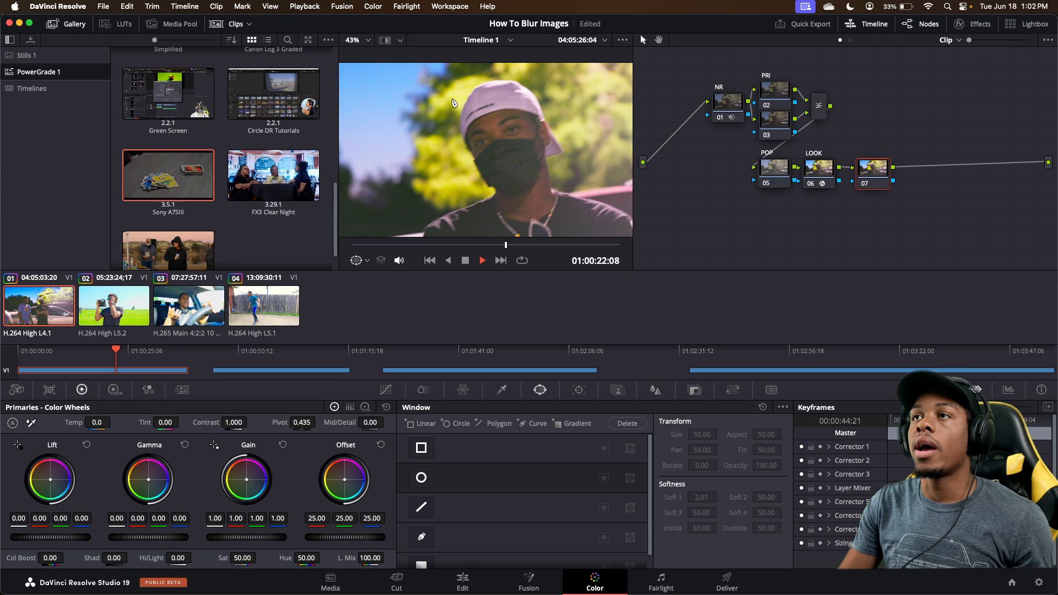
{"action": "left_click", "coordinate": [622, 40]}
{"action": "left_click", "coordinate": [703, 156]}
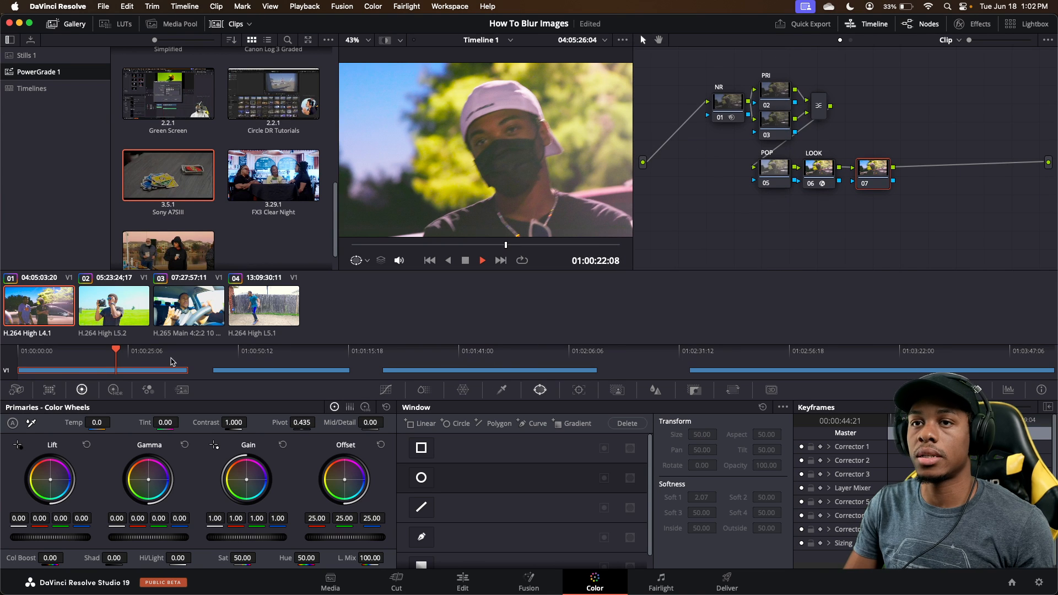
{"action": "left_click", "coordinate": [121, 359]}
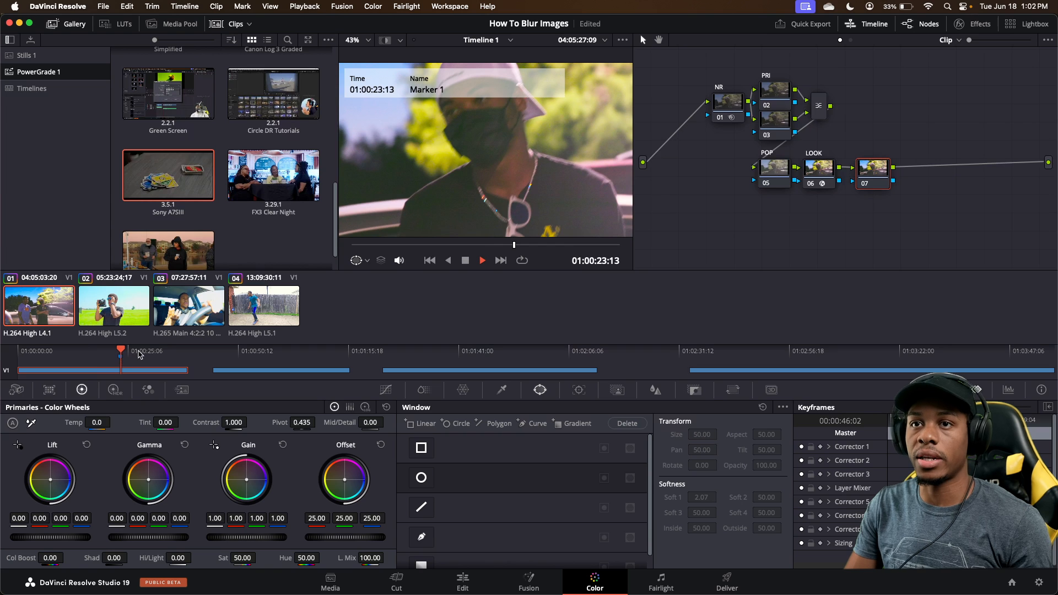
{"action": "left_click", "coordinate": [622, 40]}
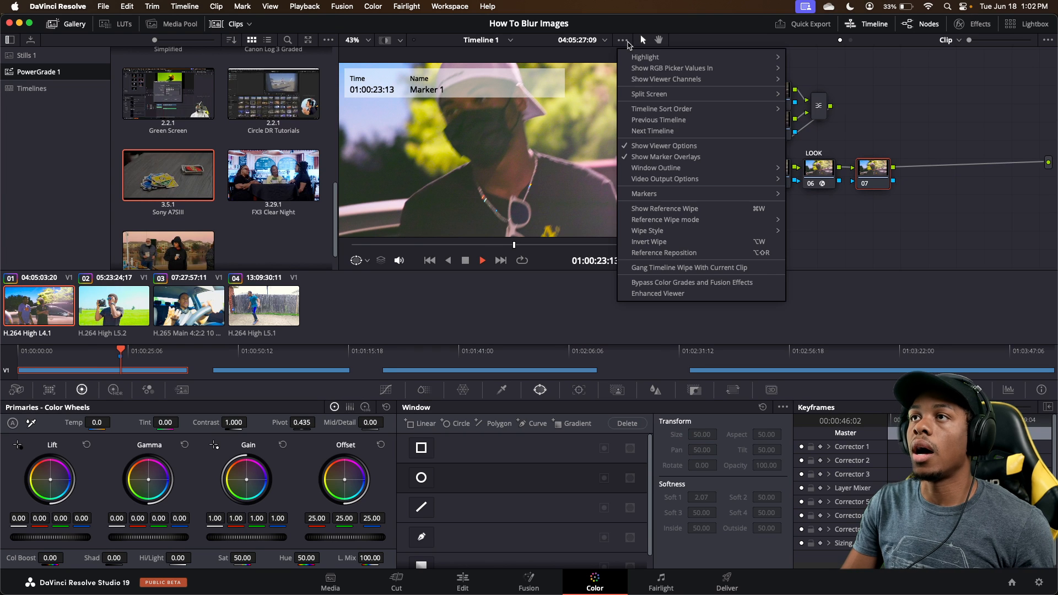
{"action": "left_click", "coordinate": [690, 158]}
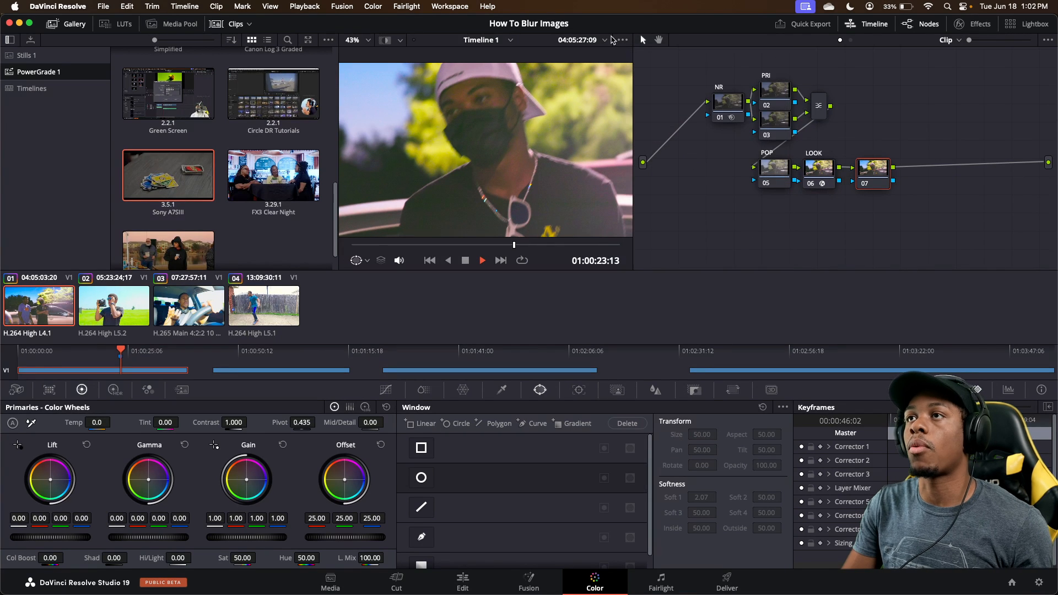
Step: Add a circle power window to node 07 with the whole frame fitted in the viewer
{"action": "left_click", "coordinate": [368, 41]}
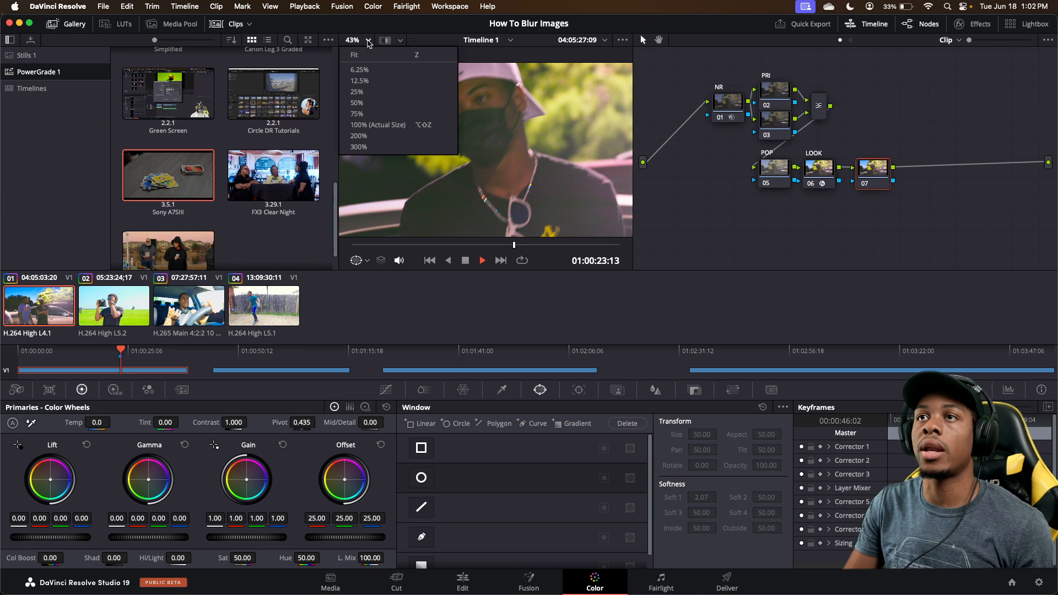
{"action": "left_click", "coordinate": [354, 54]}
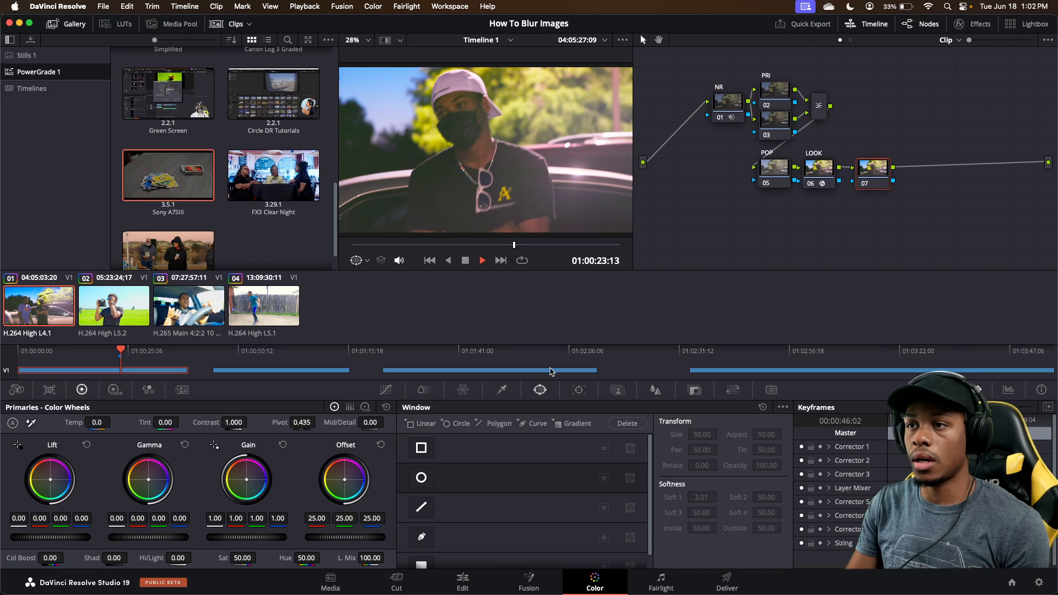
{"action": "left_click", "coordinate": [421, 477]}
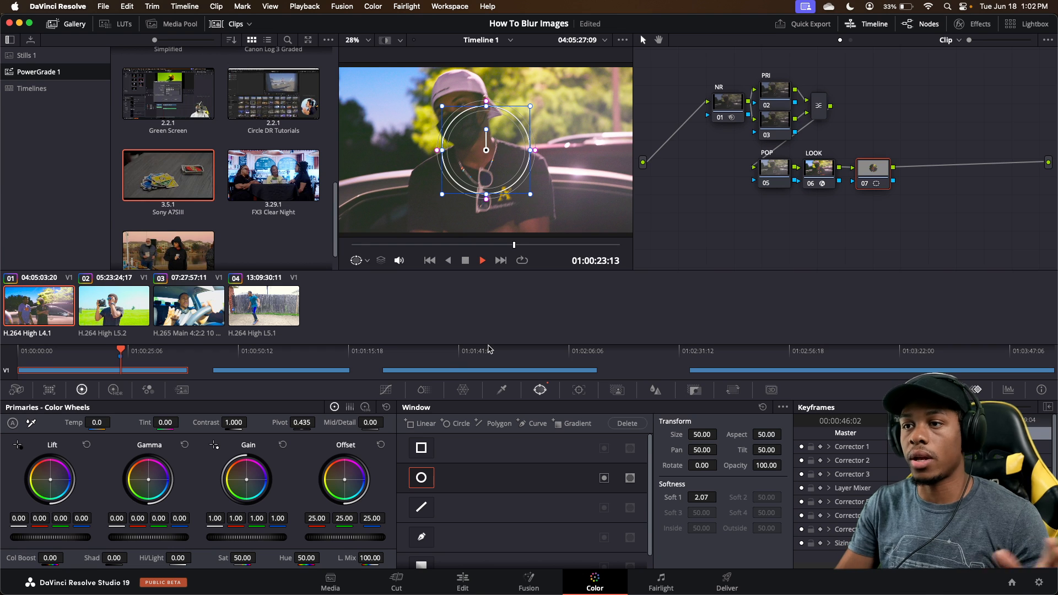
Step: Try replacing the circle window with a hand-drawn curve window around the man's head
{"action": "scroll", "coordinate": [441, 537], "scroll_direction": "down", "scroll_amount": 1}
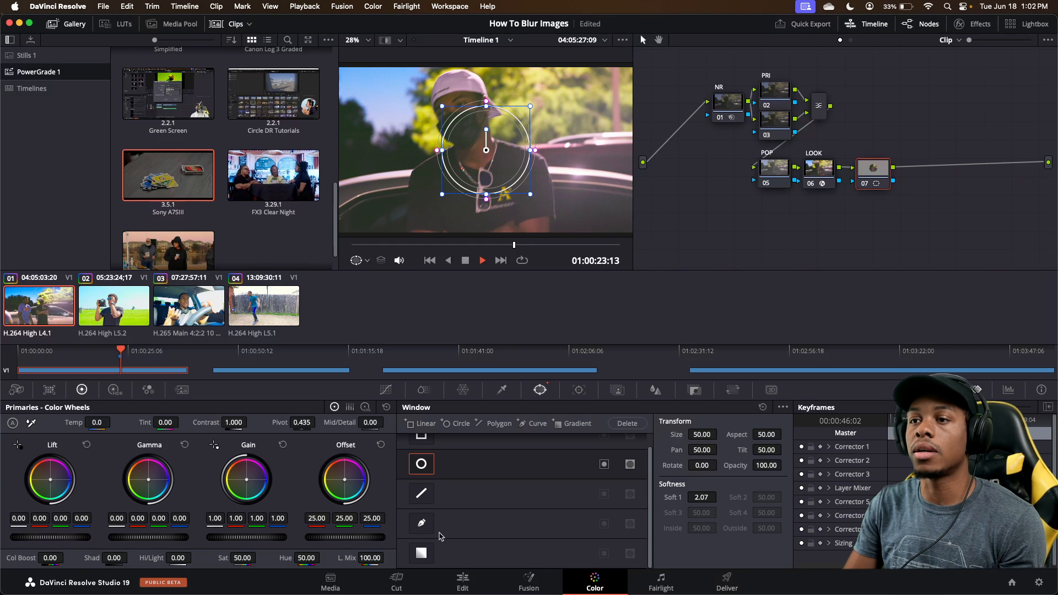
{"action": "left_click", "coordinate": [421, 464]}
{"action": "left_click", "coordinate": [422, 523]}
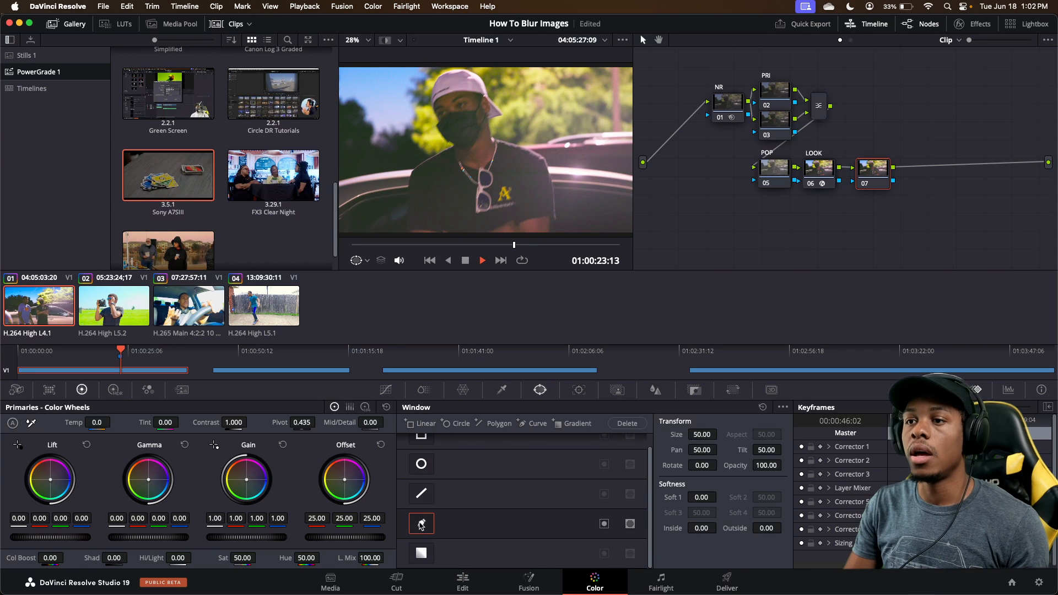
{"action": "left_click", "coordinate": [469, 79]}
{"action": "left_click", "coordinate": [406, 94]}
{"action": "left_click", "coordinate": [420, 133]}
{"action": "left_click", "coordinate": [488, 151]}
{"action": "left_click", "coordinate": [528, 102]}
{"action": "left_click", "coordinate": [469, 79]}
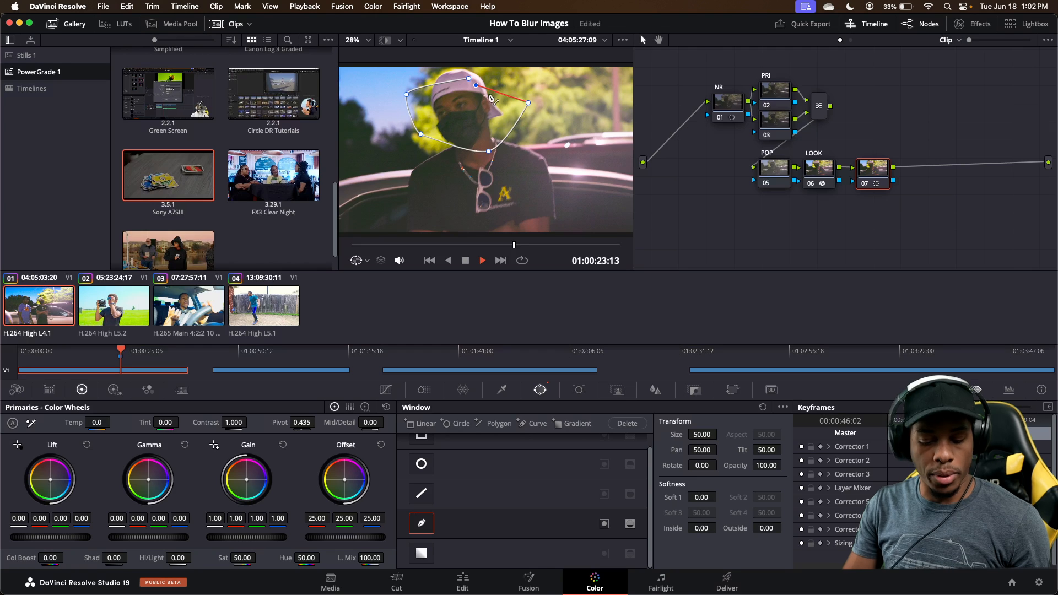
Step: Undo the curve window to restore the circle window
{"action": "key", "text": "super+z"}
{"action": "key", "text": "super+z"}
{"action": "key", "text": "super+z"}
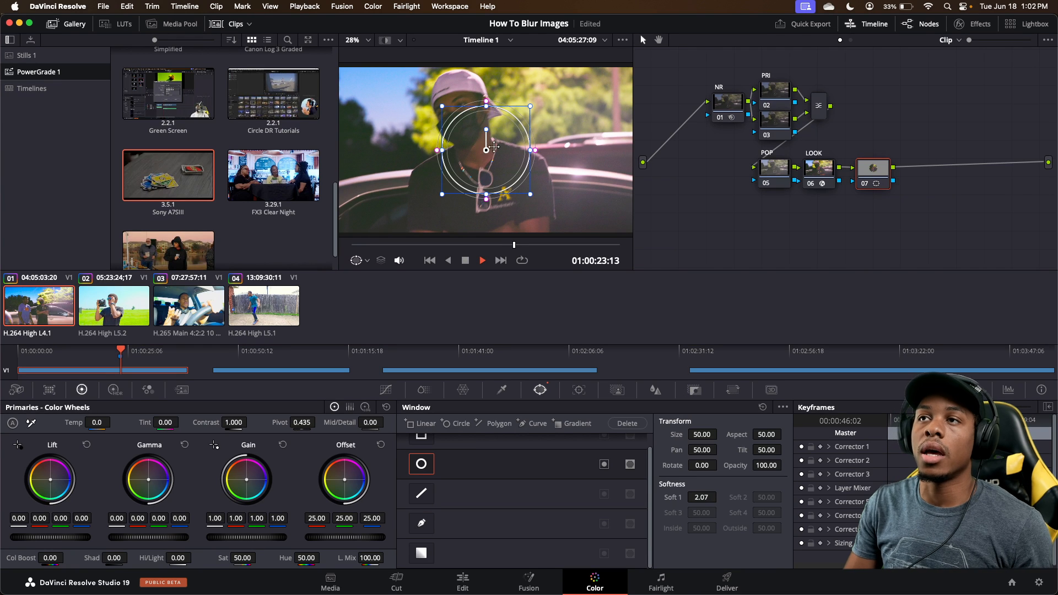
Step: Fit the circle window around the man's head at about size 53.36, aspect 49.74, pan 48.29 and tilt 52.64
{"action": "left_click_drag", "start_coordinate": [493, 146], "coordinate": [527, 117]}
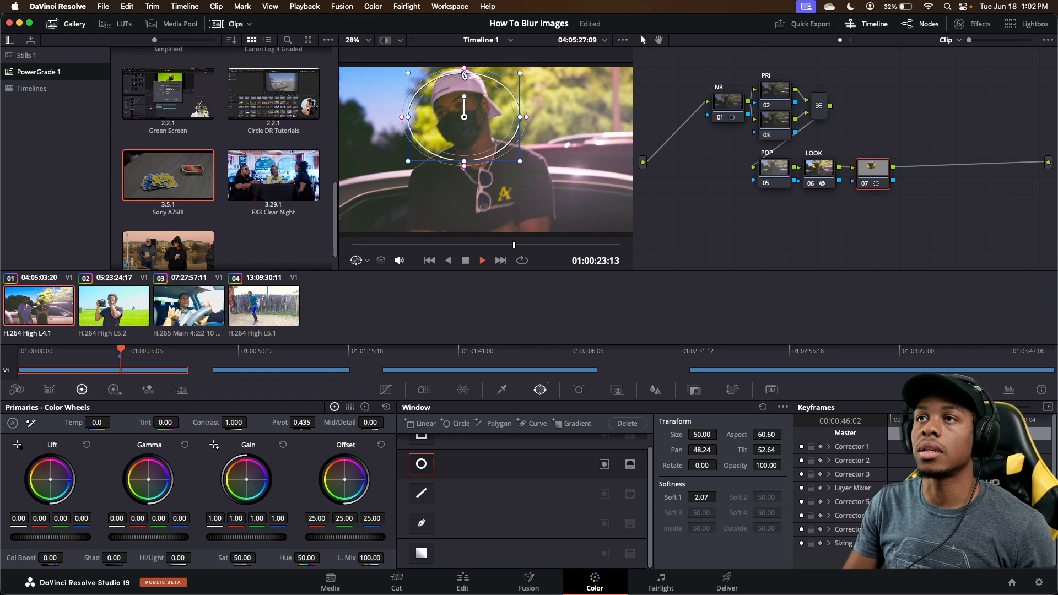
{"action": "left_click_drag", "start_coordinate": [464, 71], "coordinate": [464, 59]}
{"action": "left_click_drag", "start_coordinate": [464, 113], "coordinate": [465, 112]}
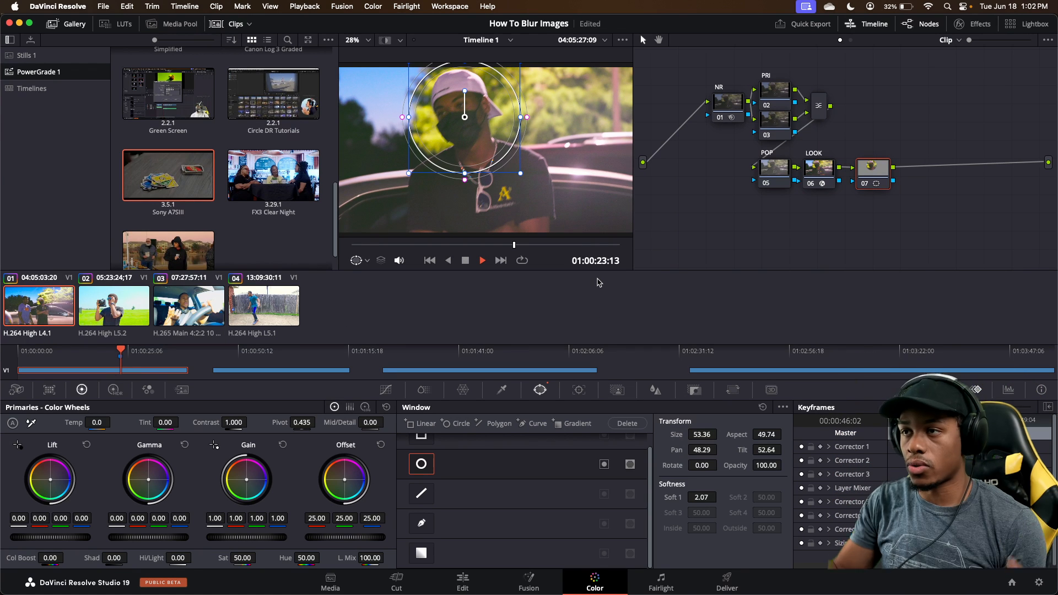
Step: Raise node 07's blur radius to about 1.33 on all channels using the highlight view, and reset the H/V ratio
{"action": "left_click", "coordinate": [618, 391]}
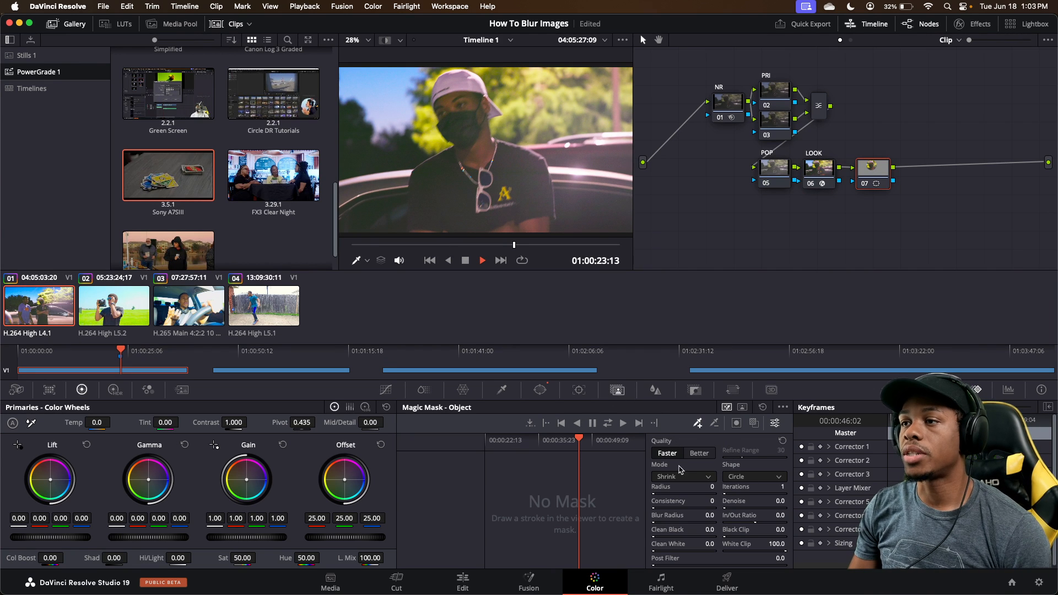
{"action": "left_click", "coordinate": [655, 391]}
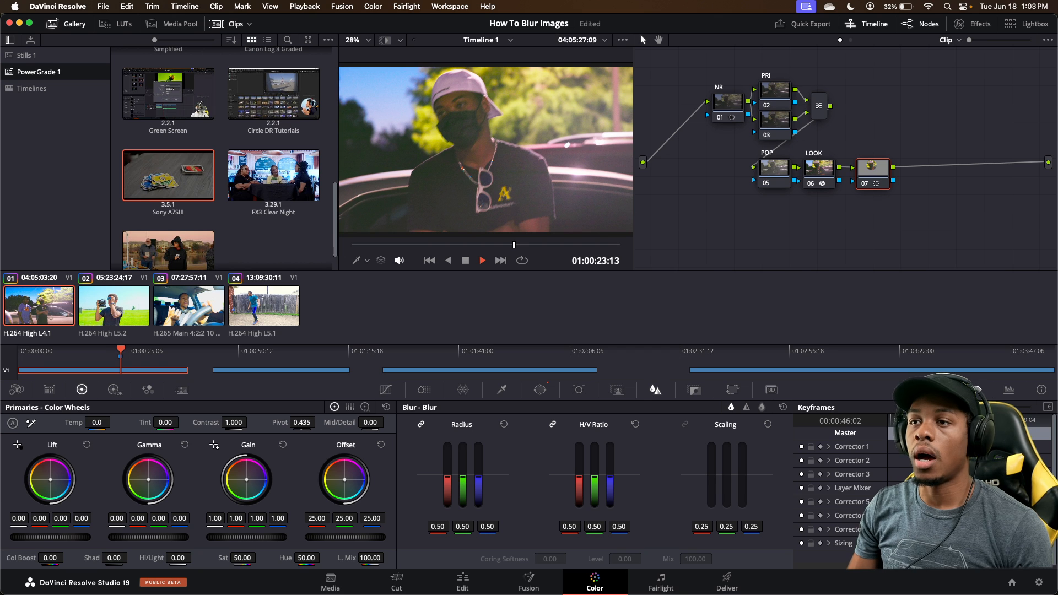
{"action": "left_click_drag", "start_coordinate": [478, 469], "coordinate": [478, 455]}
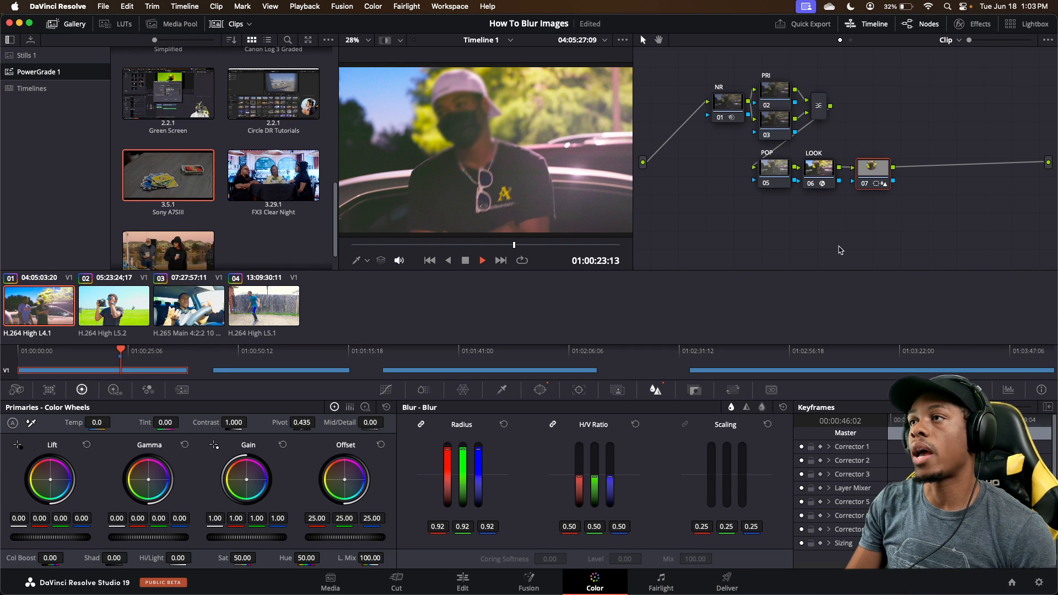
{"action": "key", "text": "shift+h"}
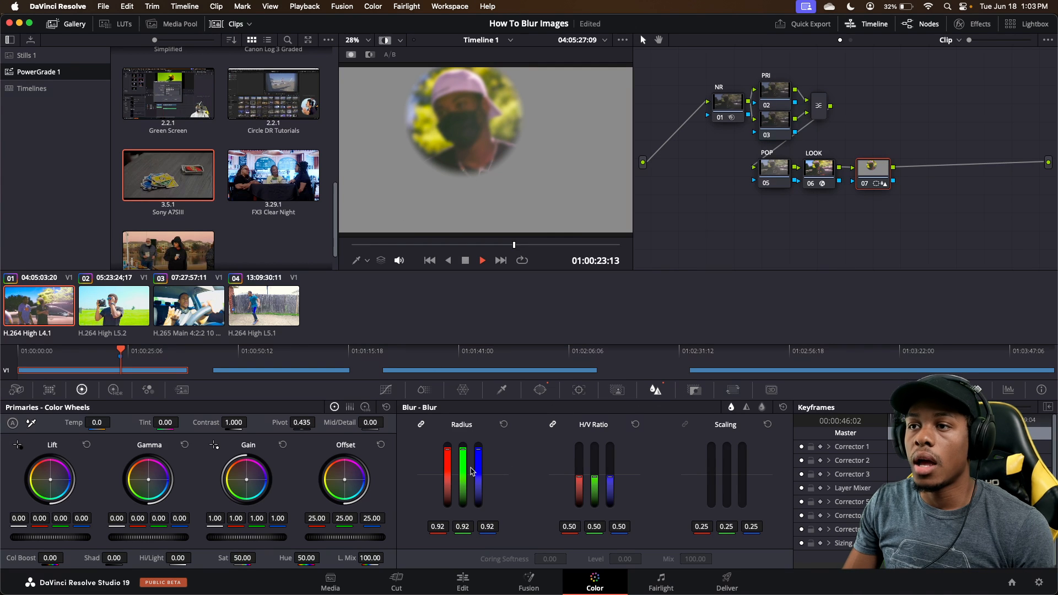
{"action": "mouse_move", "coordinate": [463, 444]}
{"action": "left_mouse_down"}
{"action": "mouse_move", "coordinate": [462, 431]}
{"action": "mouse_move", "coordinate": [463, 444]}
{"action": "left_mouse_up"}
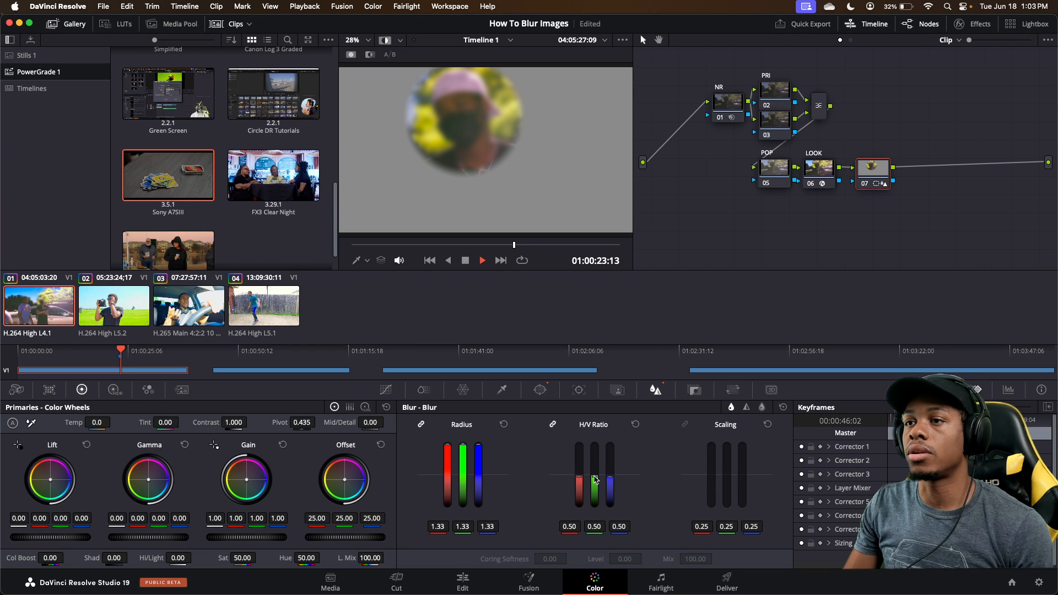
{"action": "mouse_move", "coordinate": [594, 477]}
{"action": "left_mouse_down"}
{"action": "mouse_move", "coordinate": [594, 487]}
{"action": "mouse_move", "coordinate": [595, 465]}
{"action": "left_mouse_up"}
{"action": "left_click", "coordinate": [635, 424]}
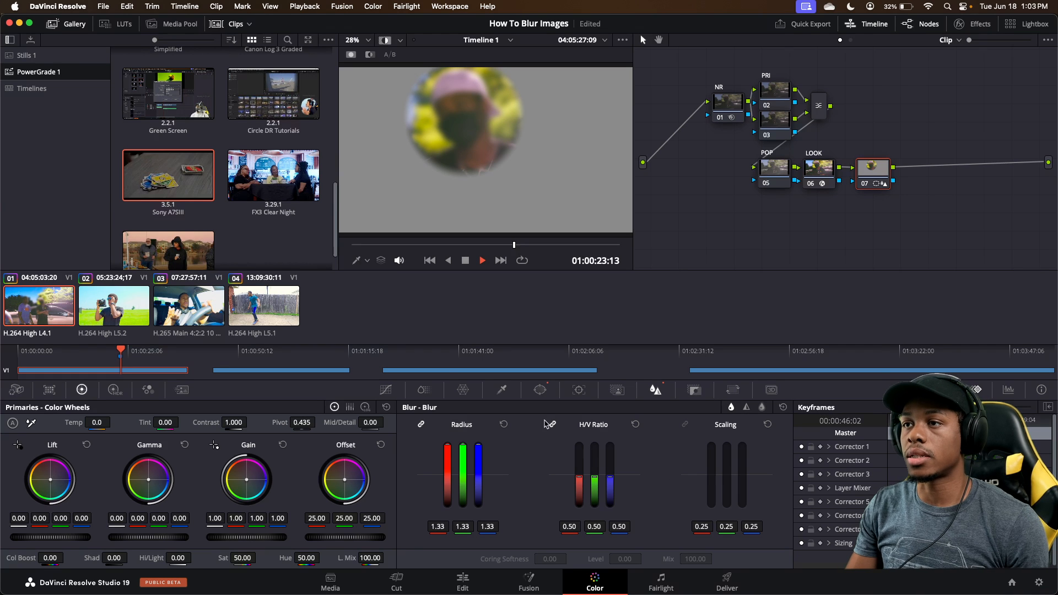
Step: Check the image at the POP and LOOK nodes and turn off the highlight view
{"action": "left_click", "coordinate": [540, 390]}
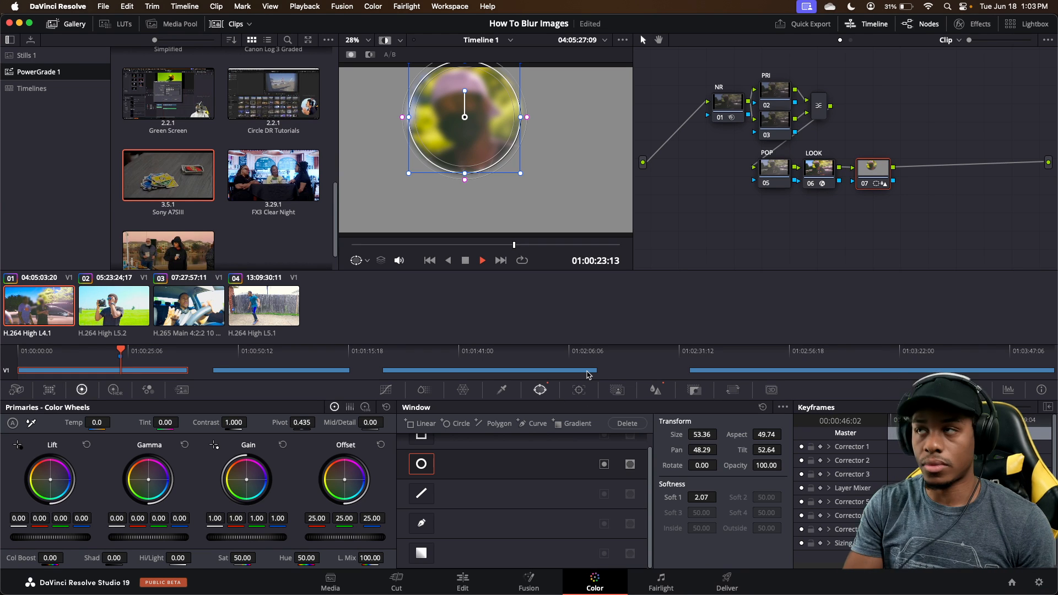
{"action": "left_click", "coordinate": [819, 179]}
{"action": "left_click", "coordinate": [778, 177]}
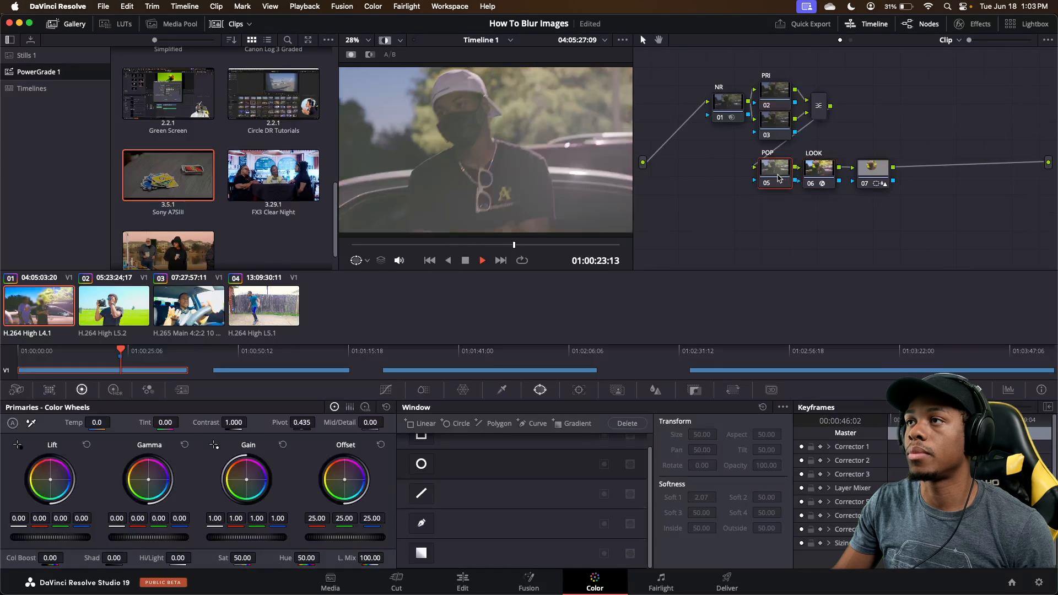
{"action": "left_click", "coordinate": [822, 174]}
{"action": "key", "text": "shift+h"}
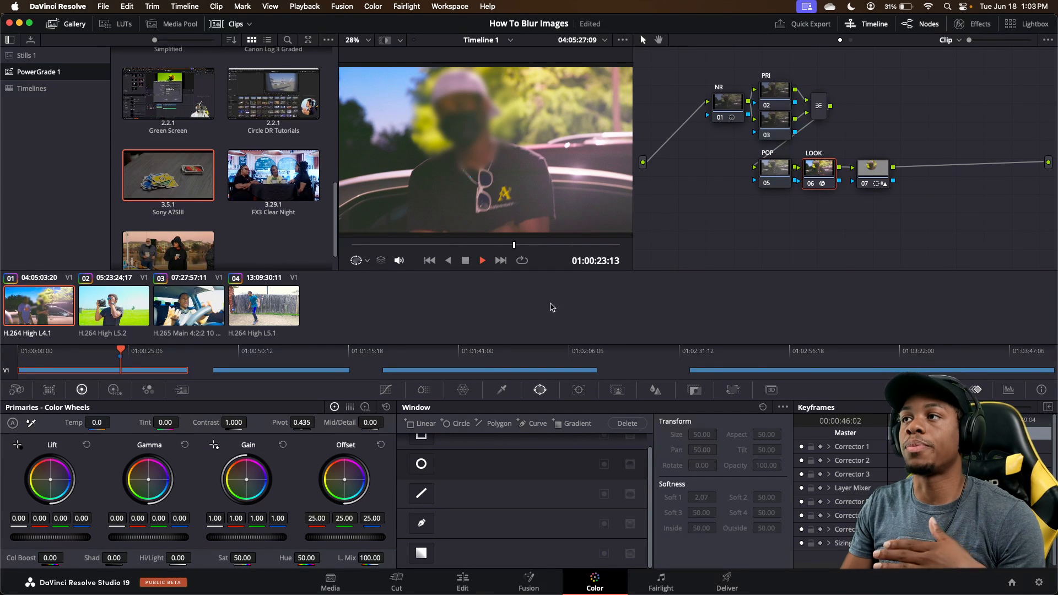
Step: Play the clip with node 07 selected to check the window against the head, and return the playhead to 01:00:23:16
{"action": "left_click", "coordinate": [870, 172]}
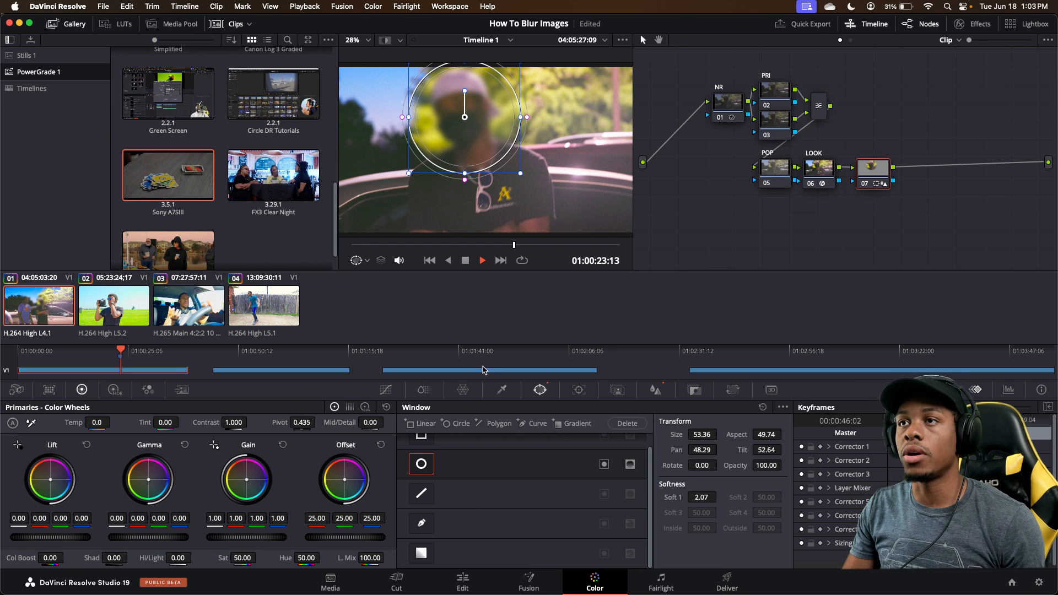
{"action": "key", "text": "space"}
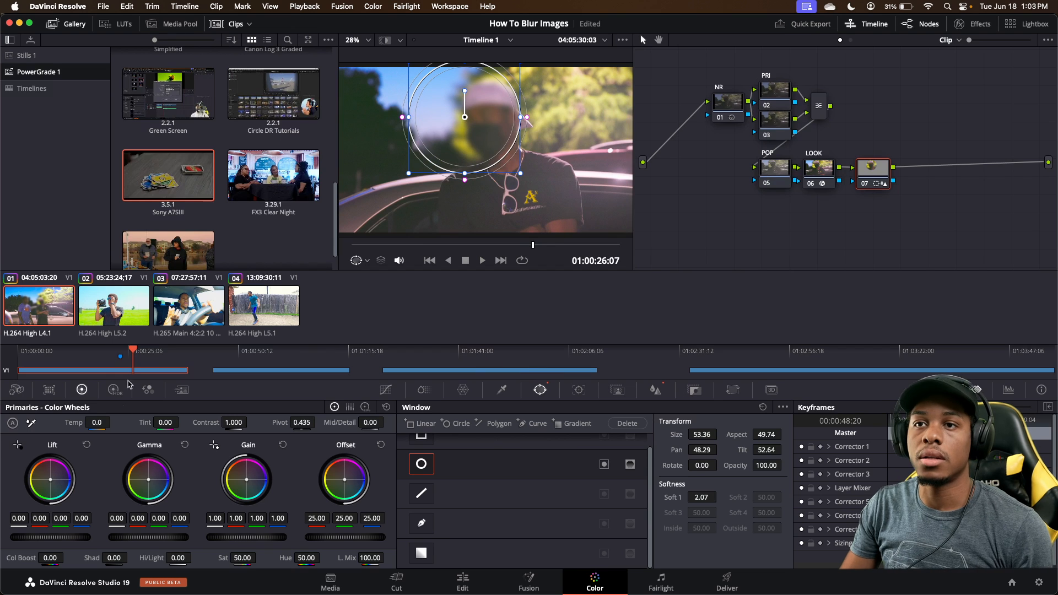
{"action": "left_click_drag", "start_coordinate": [132, 357], "coordinate": [123, 357]}
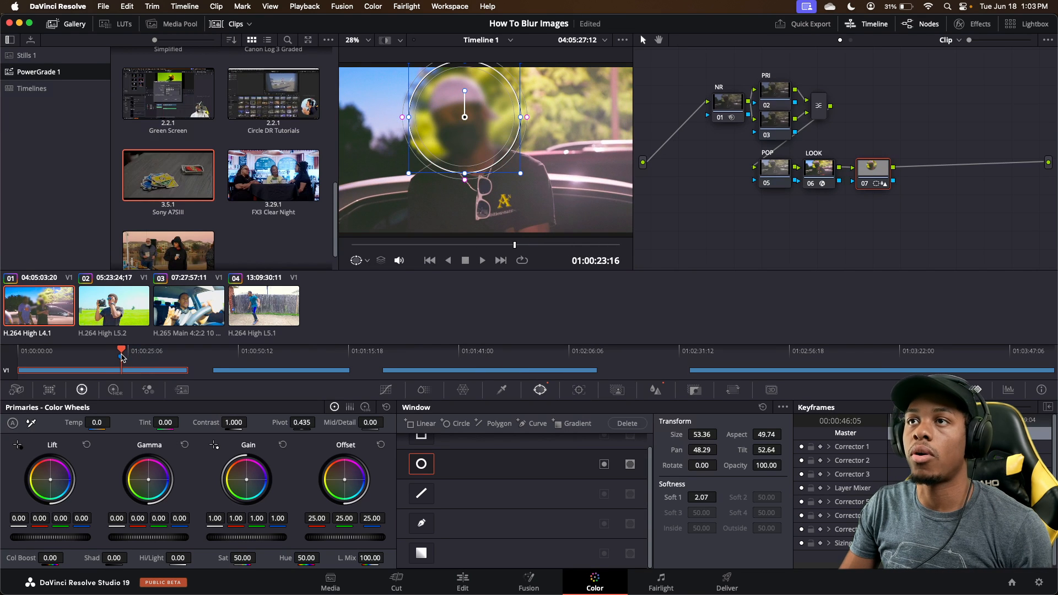
Step: Recentre the circle window on the head at about pan 47.93, tilt 52.46, and turn off the viewer's on-screen controls
{"action": "left_click_drag", "start_coordinate": [488, 99], "coordinate": [483, 101]}
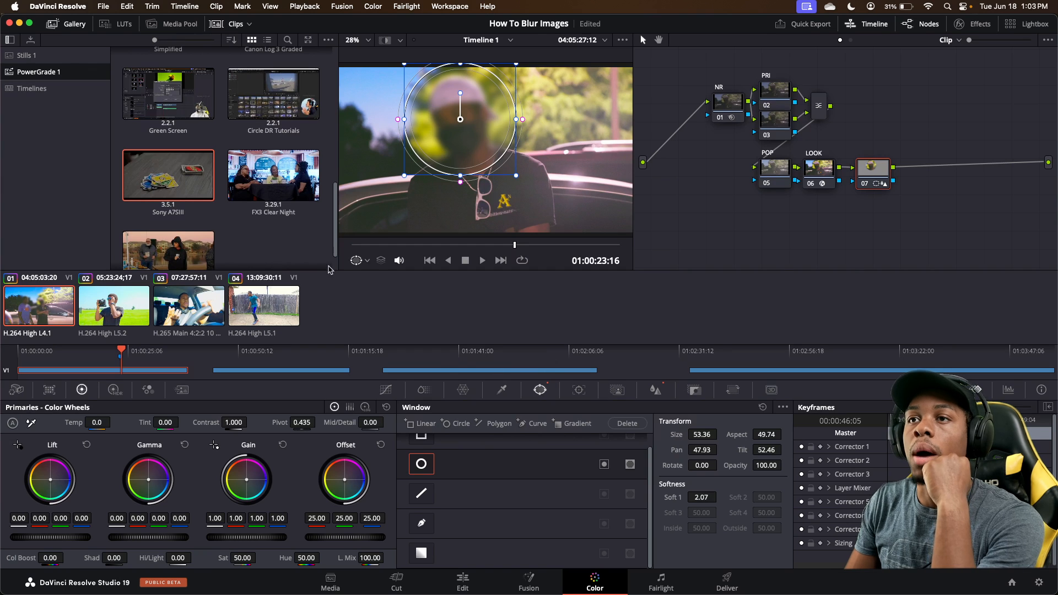
{"action": "left_click", "coordinate": [368, 262]}
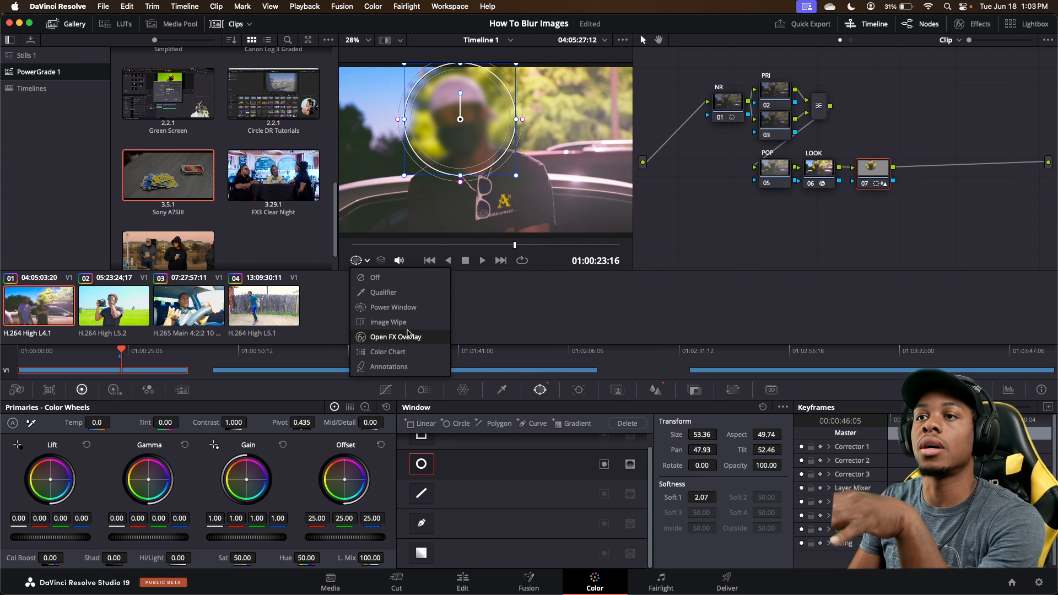
{"action": "left_click", "coordinate": [374, 277]}
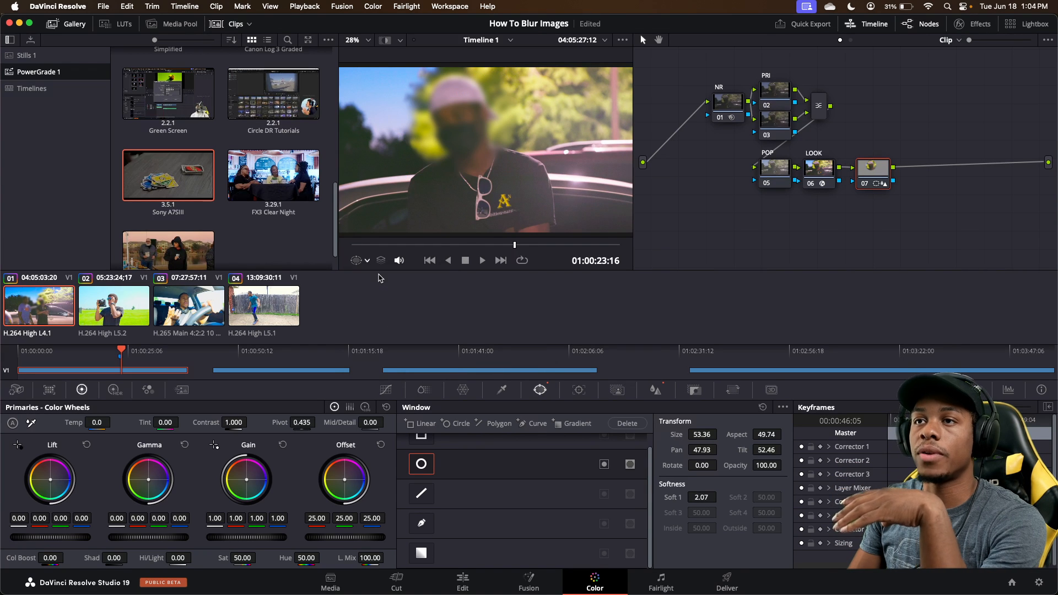
Step: Turn the viewer's Power Window on-screen controls back on for node 07's circle window
{"action": "left_click", "coordinate": [367, 261]}
{"action": "left_click", "coordinate": [381, 290]}
{"action": "left_click", "coordinate": [367, 262]}
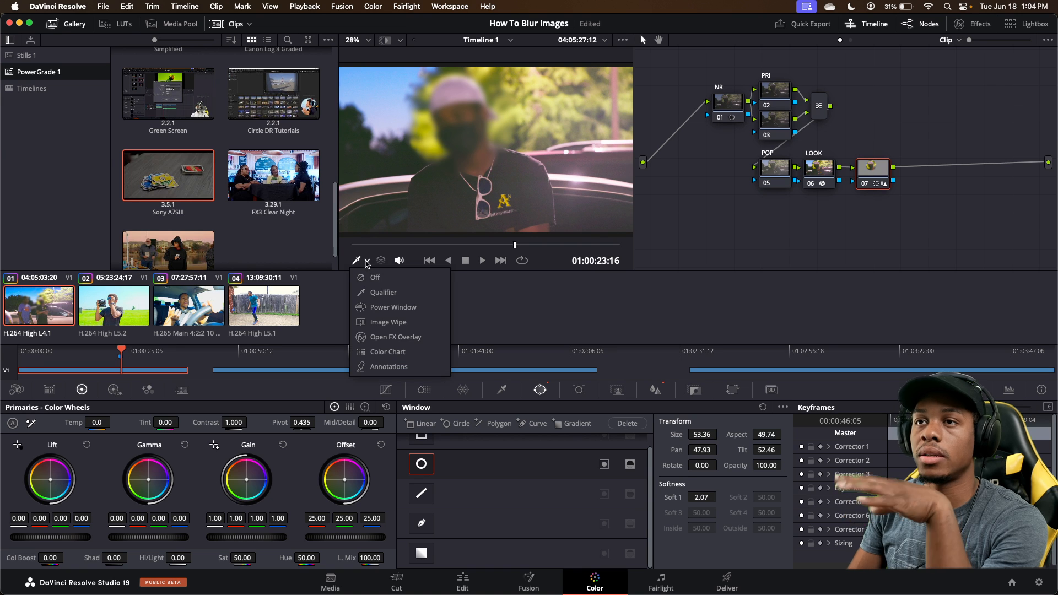
{"action": "left_click", "coordinate": [391, 307]}
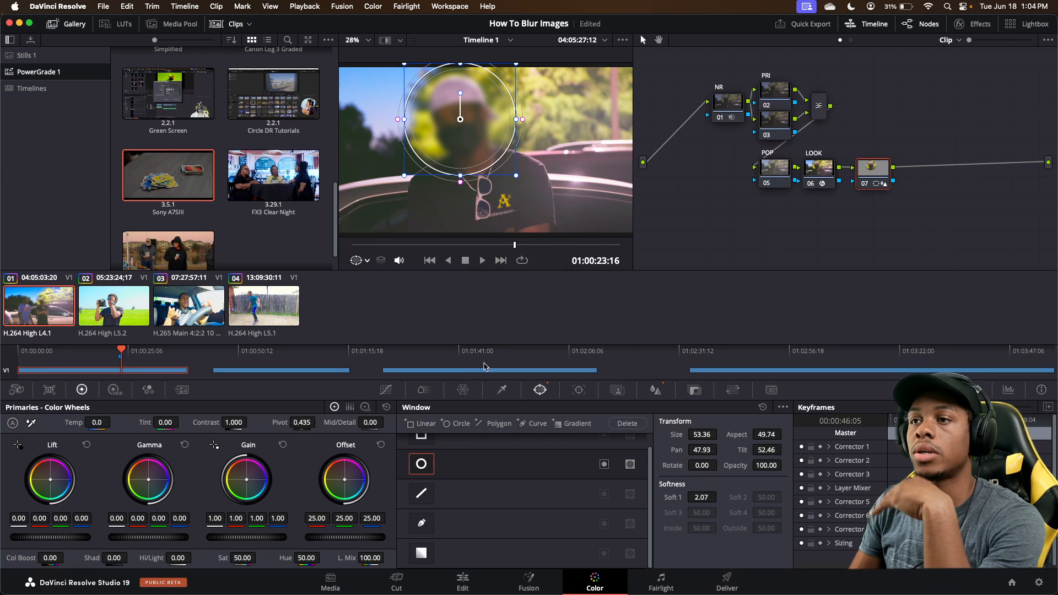
Step: Slightly widen the circle window's softness and track the window forward and reverse through the clip with the window tracker
{"action": "left_click", "coordinate": [582, 393]}
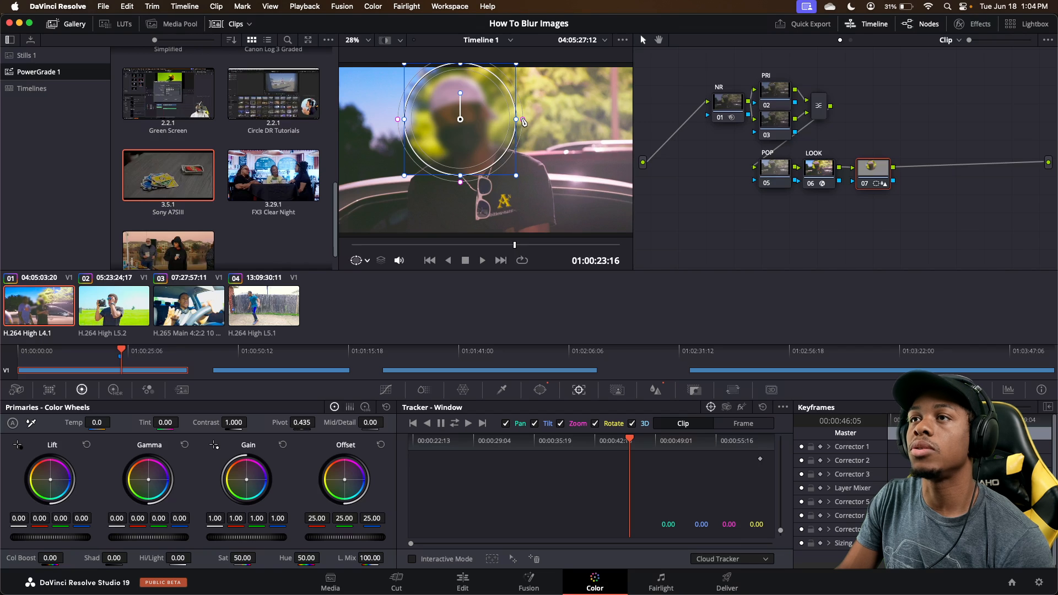
{"action": "left_click_drag", "start_coordinate": [523, 121], "coordinate": [527, 121]}
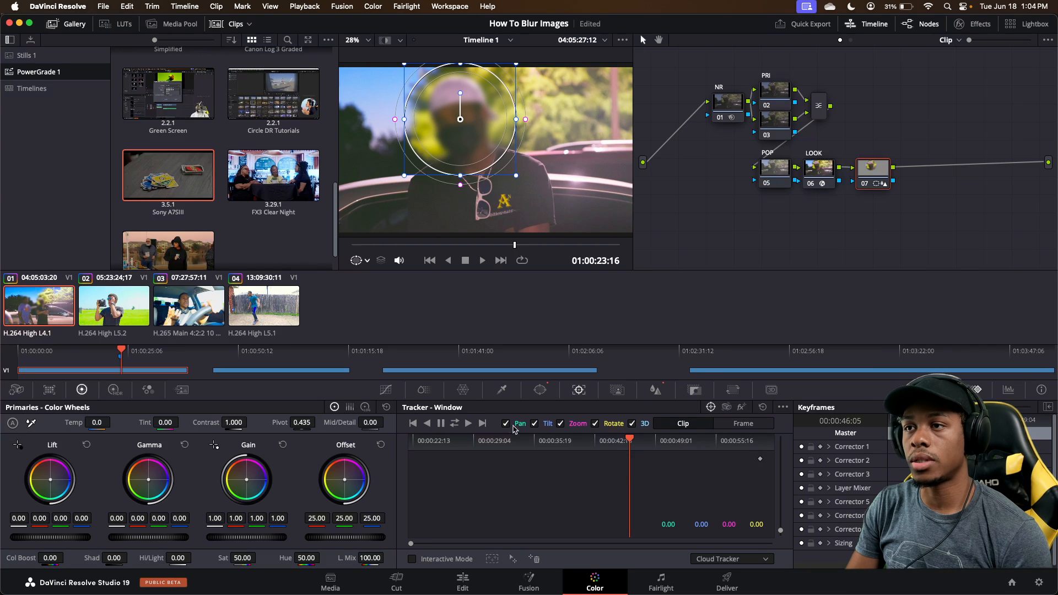
{"action": "left_click", "coordinate": [454, 423]}
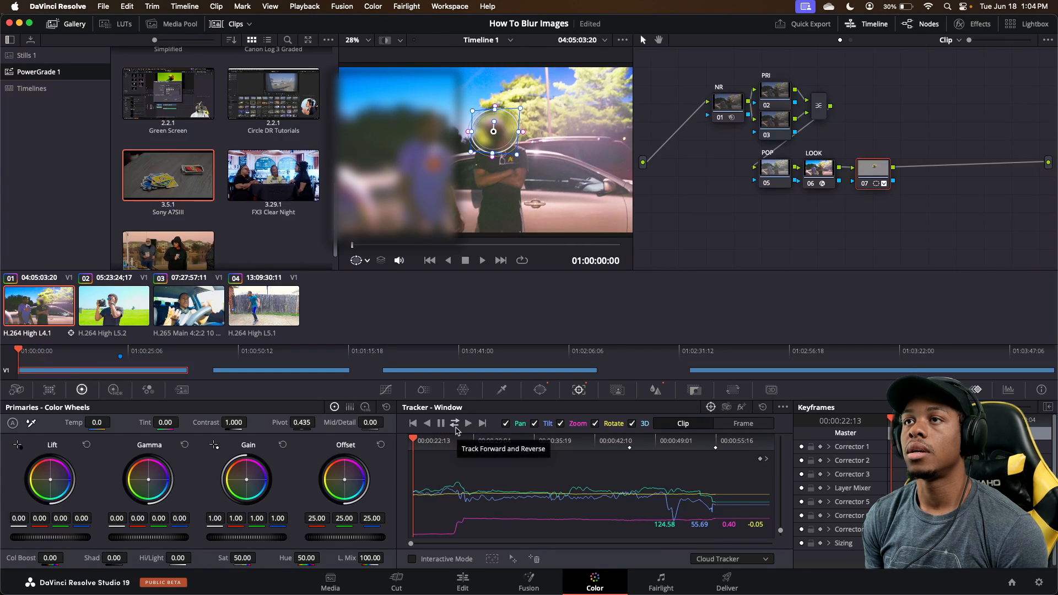
{"action": "left_click", "coordinate": [455, 425]}
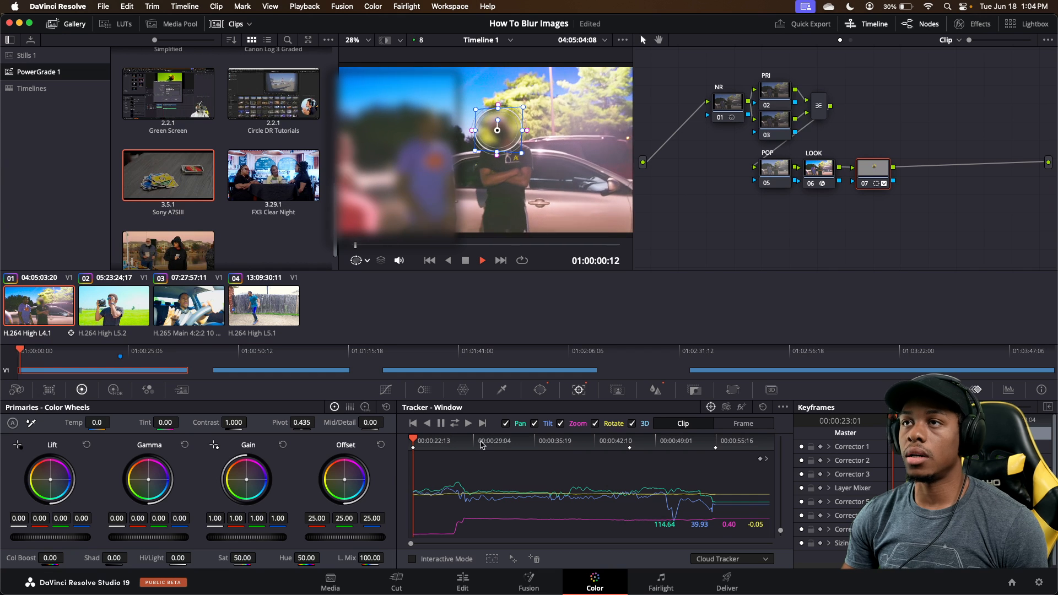
Step: Play the tracked MVI_0097.MP4 clip on the Edit page to check the face blur, and park the playhead around 01:00:16:05
{"action": "key", "text": "space"}
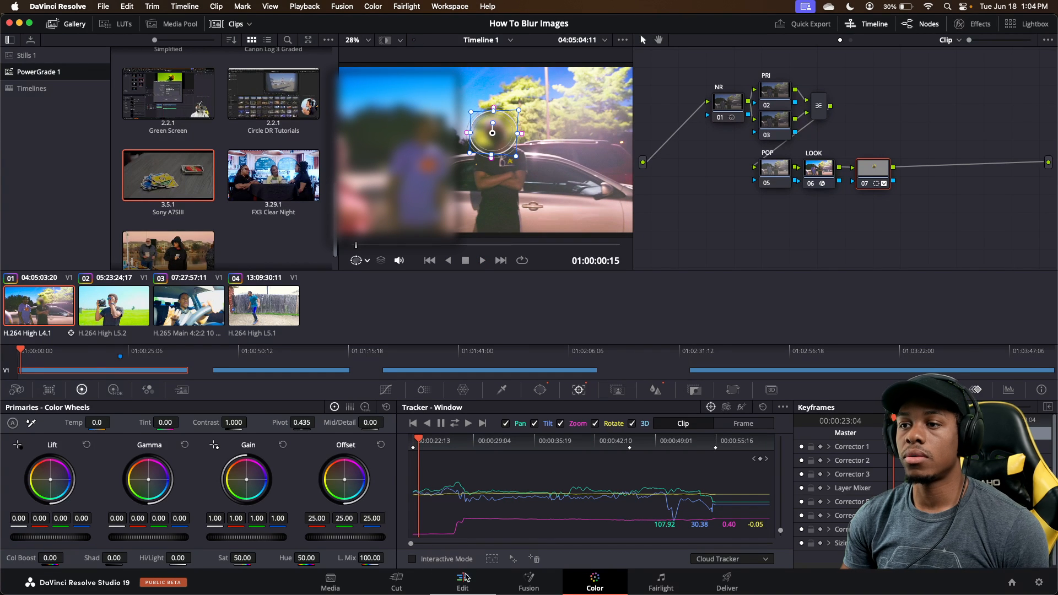
{"action": "left_click", "coordinate": [465, 577]}
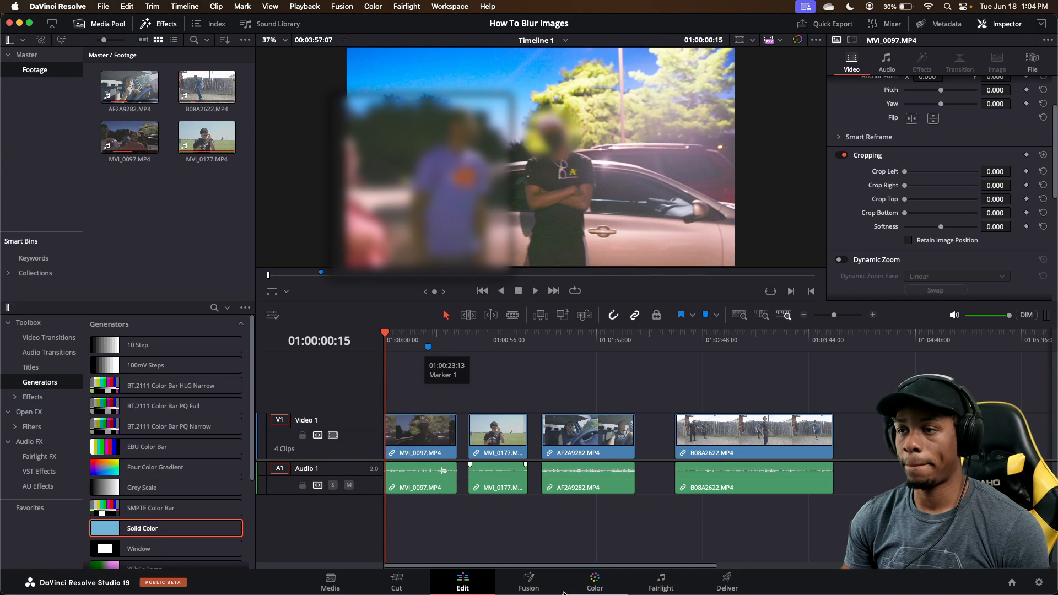
{"action": "key", "text": "space"}
{"action": "key", "text": "super+equal"}
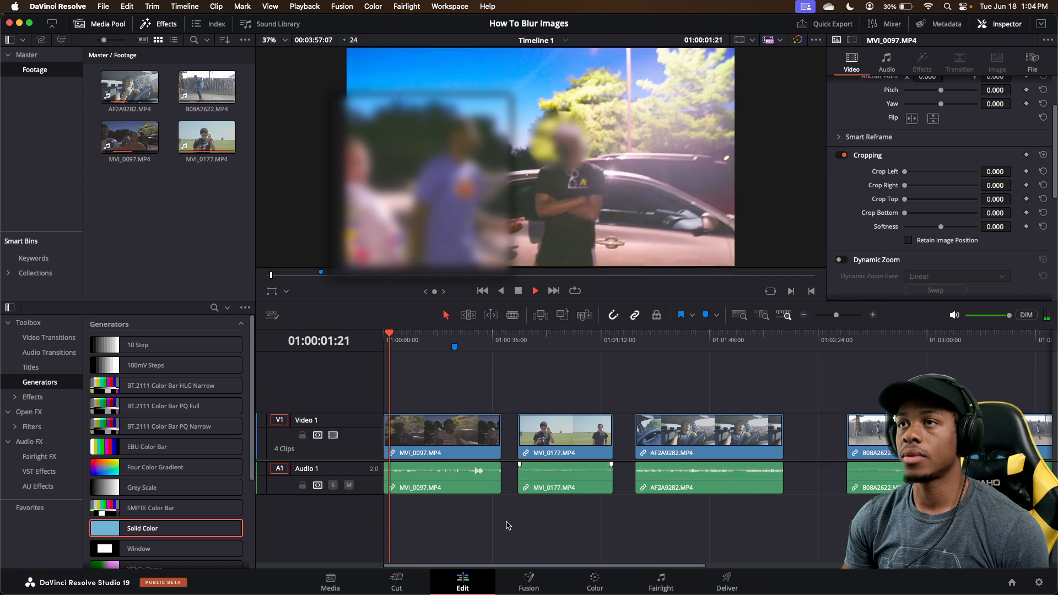
{"action": "key", "text": "super+equal"}
{"action": "key", "text": "space"}
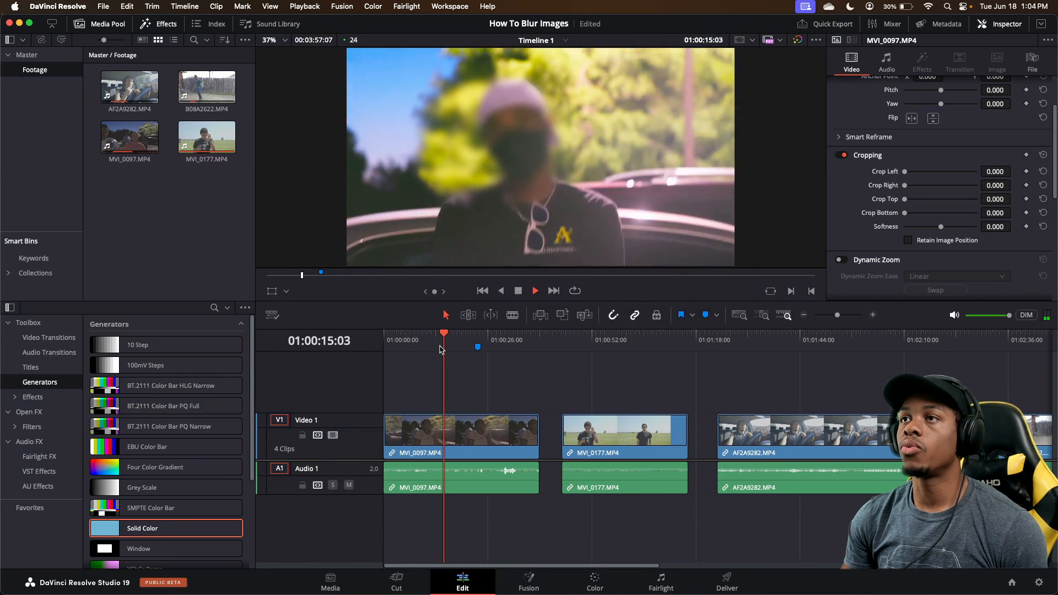
{"action": "left_click_drag", "start_coordinate": [483, 346], "coordinate": [450, 355]}
Step: On the Color page, switch the tracker to Frame mode at 01:00:32:13 and shift the circle window toward the frame's centre
{"action": "left_click", "coordinate": [593, 584]}
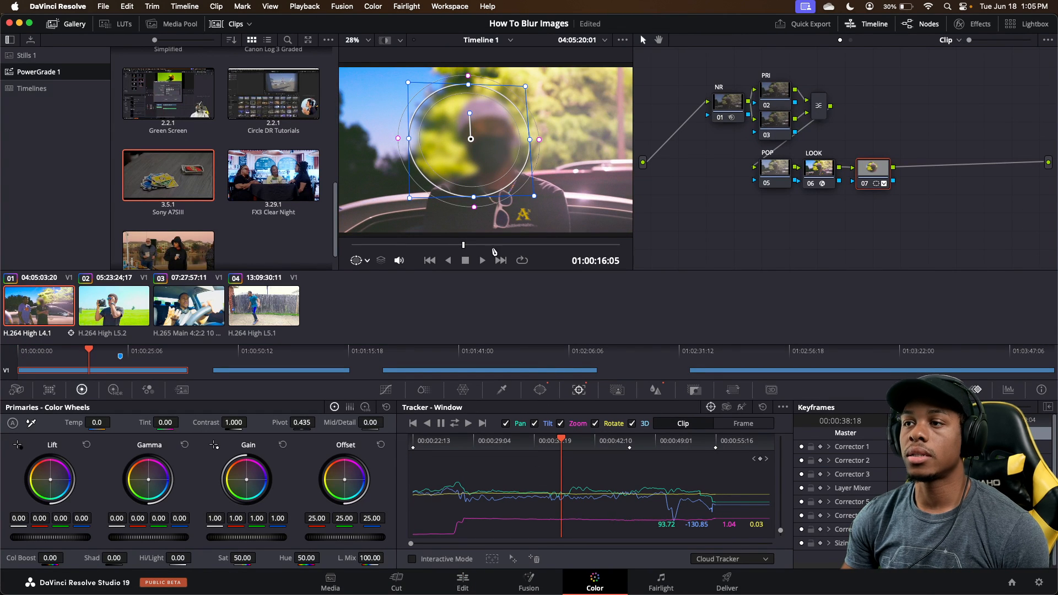
{"action": "left_click", "coordinate": [589, 441]}
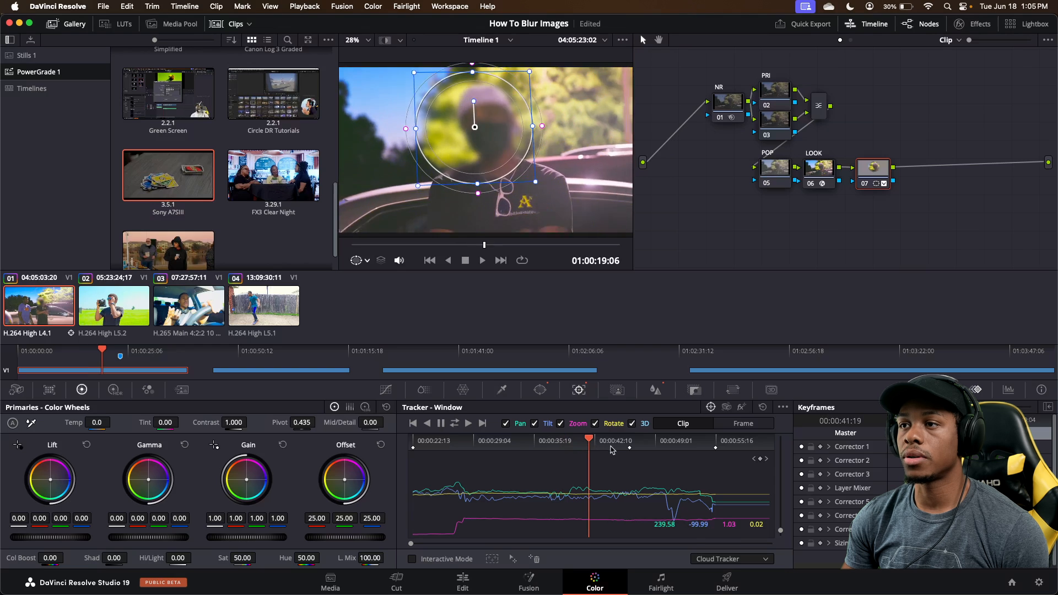
{"action": "left_click_drag", "start_coordinate": [661, 447], "coordinate": [711, 459]}
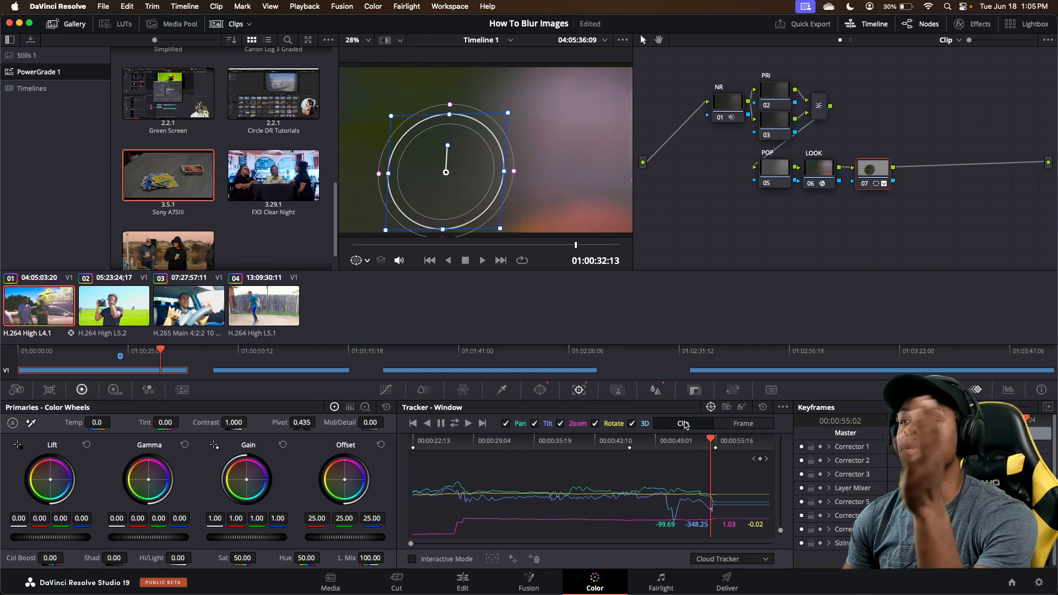
{"action": "left_click", "coordinate": [742, 427]}
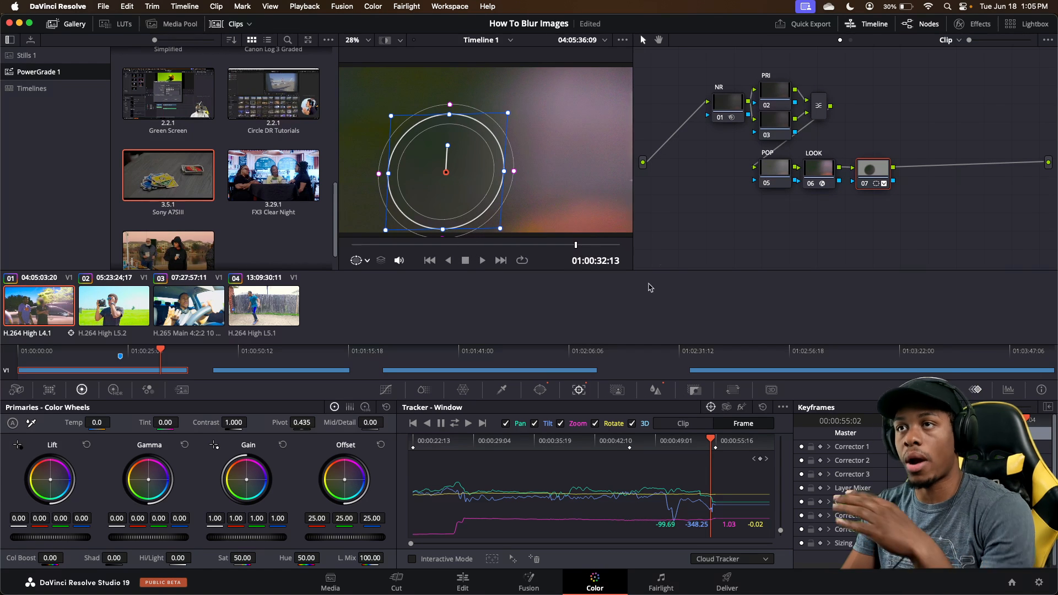
{"action": "left_click_drag", "start_coordinate": [429, 207], "coordinate": [481, 188]}
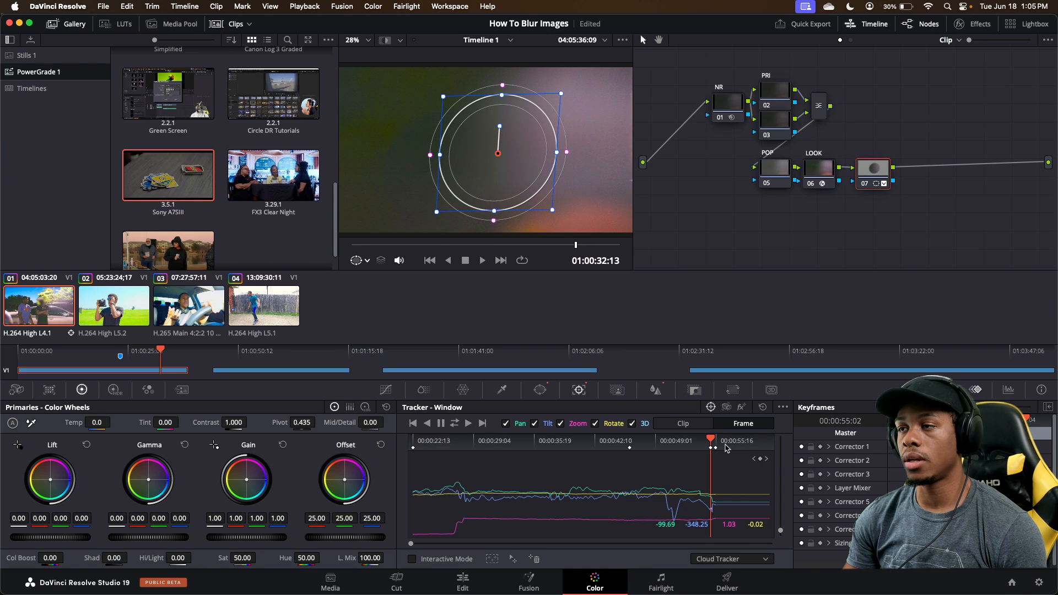
Step: Move the circle window onto the man's head at 01:00:32:23, and realign it with his head again slightly further into the clip
{"action": "key", "text": "space"}
{"action": "key", "text": "space"}
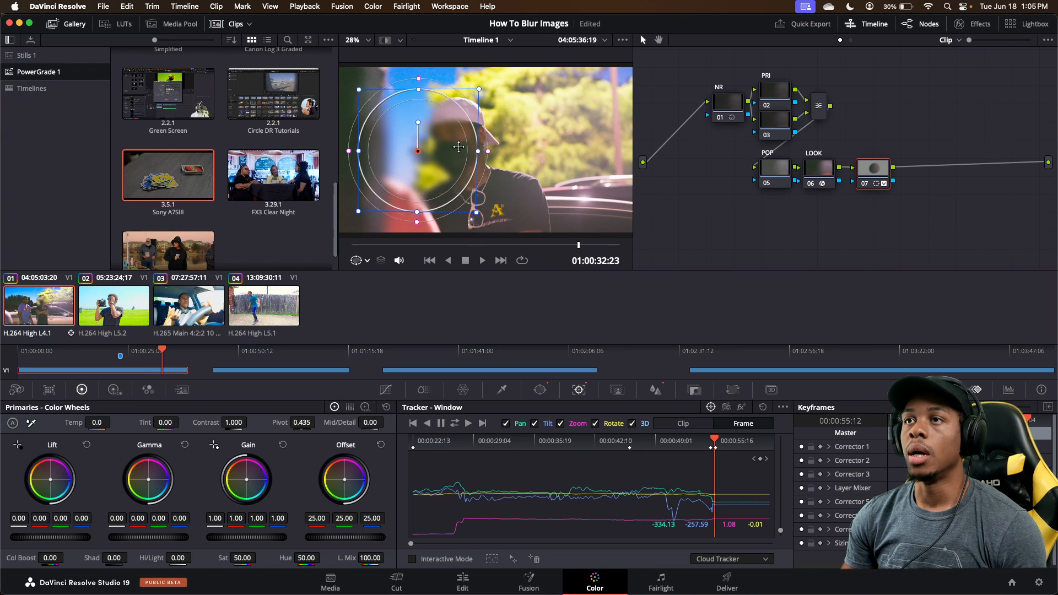
{"action": "left_click_drag", "start_coordinate": [458, 147], "coordinate": [473, 148]}
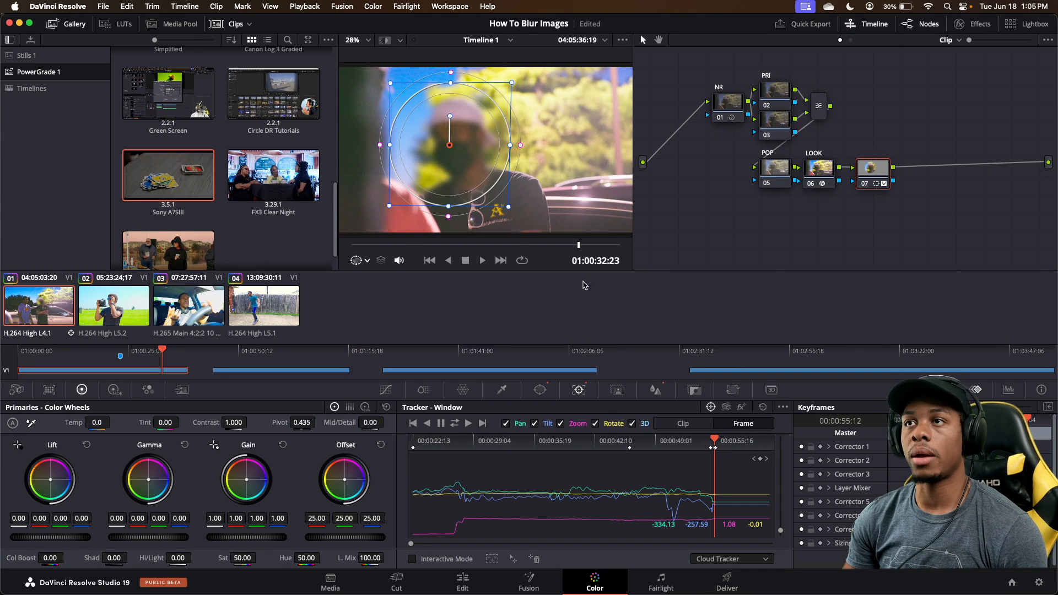
{"action": "key", "text": "space"}
{"action": "left_click_drag", "start_coordinate": [406, 155], "coordinate": [481, 143]}
{"action": "key", "text": "space"}
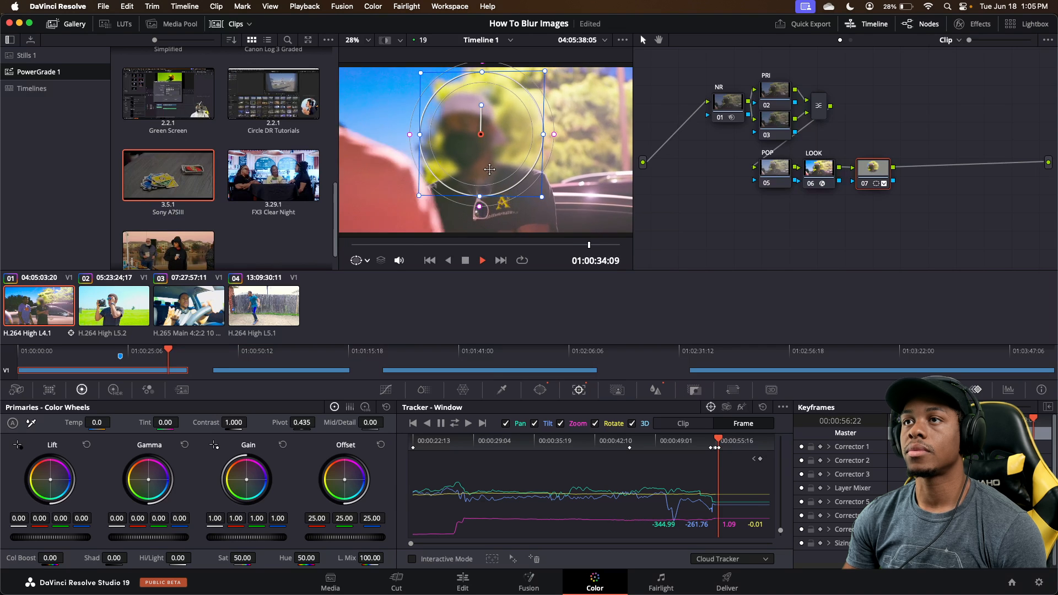
Step: Recentre the circle window on the man's head at 01:00:27:23 and play on to 01:00:30:19 to check its position
{"action": "left_click_drag", "start_coordinate": [521, 245], "coordinate": [508, 251]}
{"action": "key", "text": "space"}
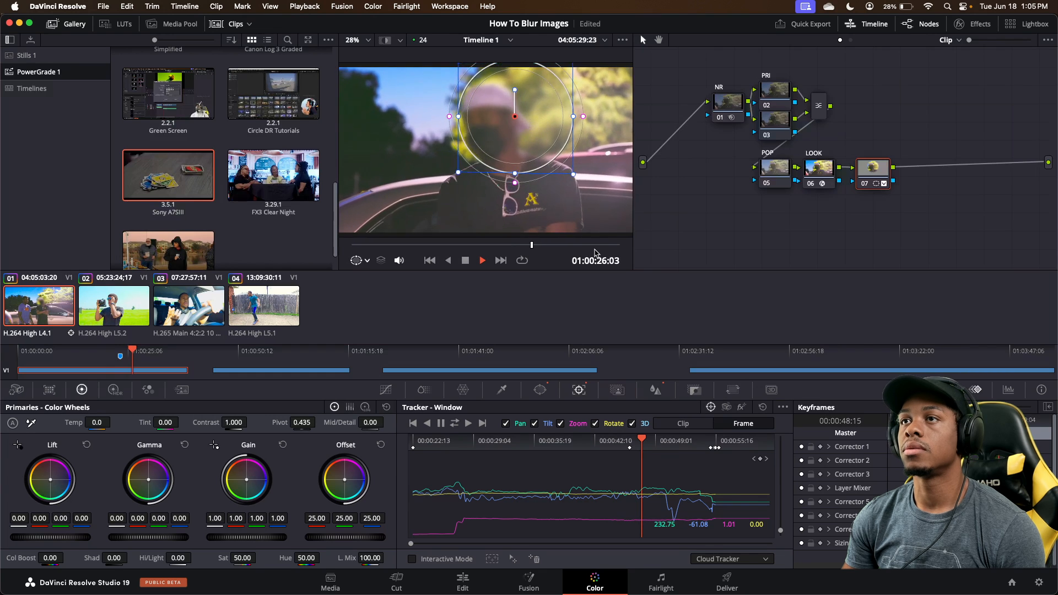
{"action": "key", "text": "space"}
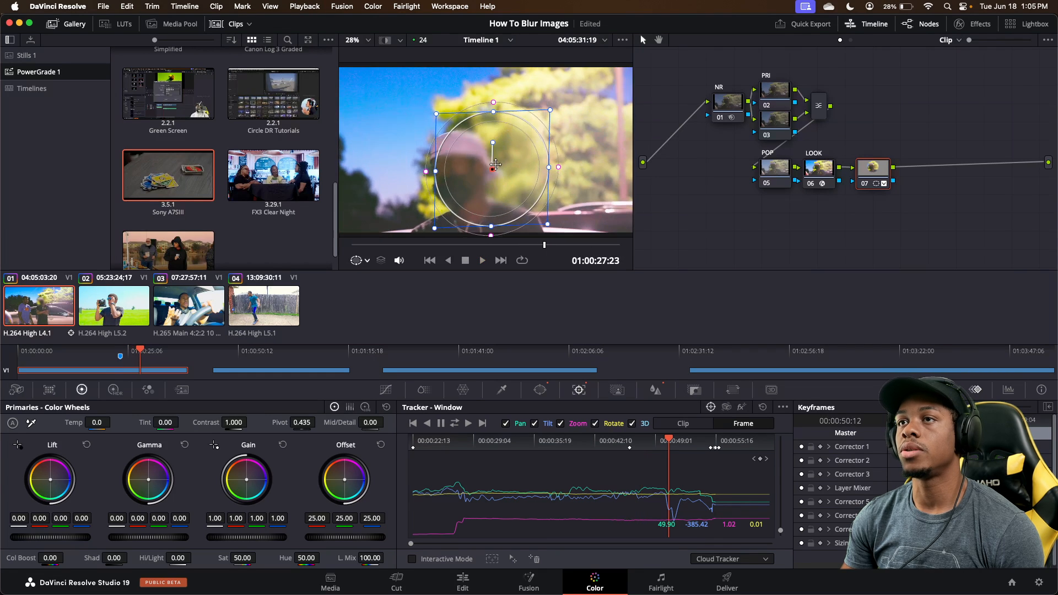
{"action": "left_click_drag", "start_coordinate": [486, 165], "coordinate": [463, 181]}
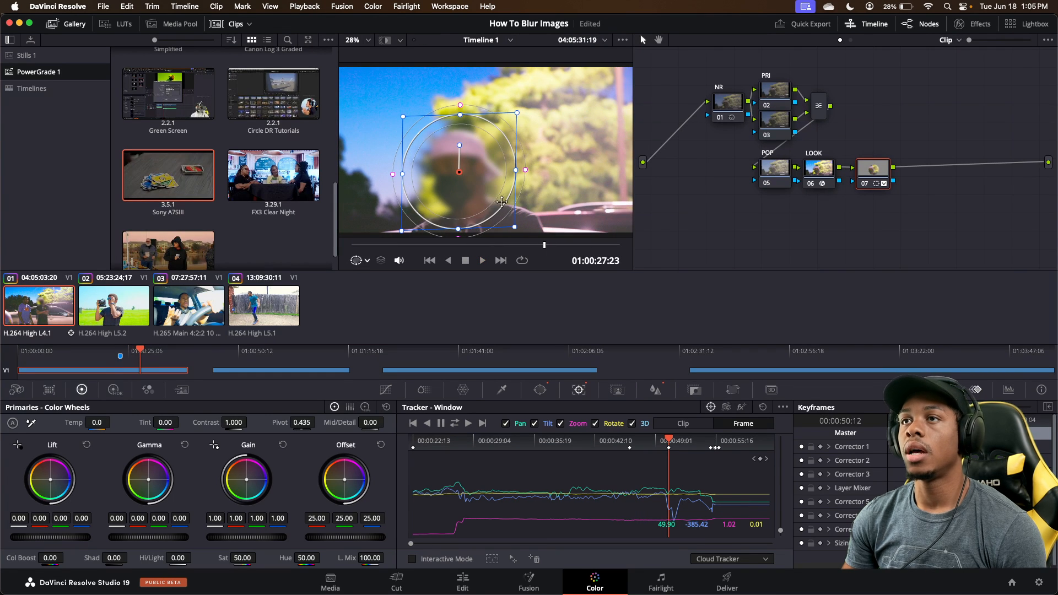
{"action": "key", "text": "space"}
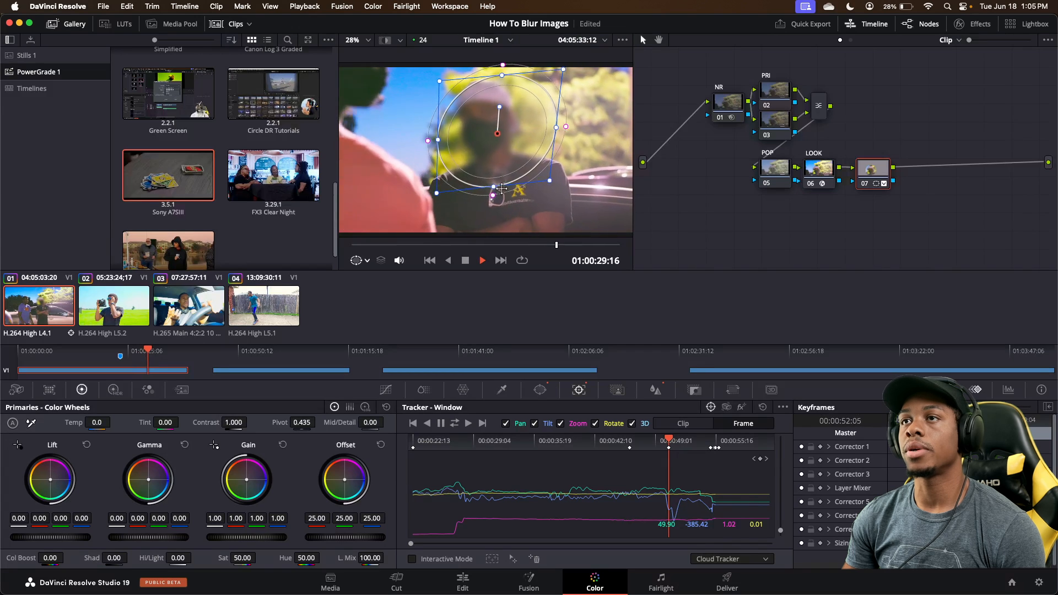
{"action": "key", "text": "space"}
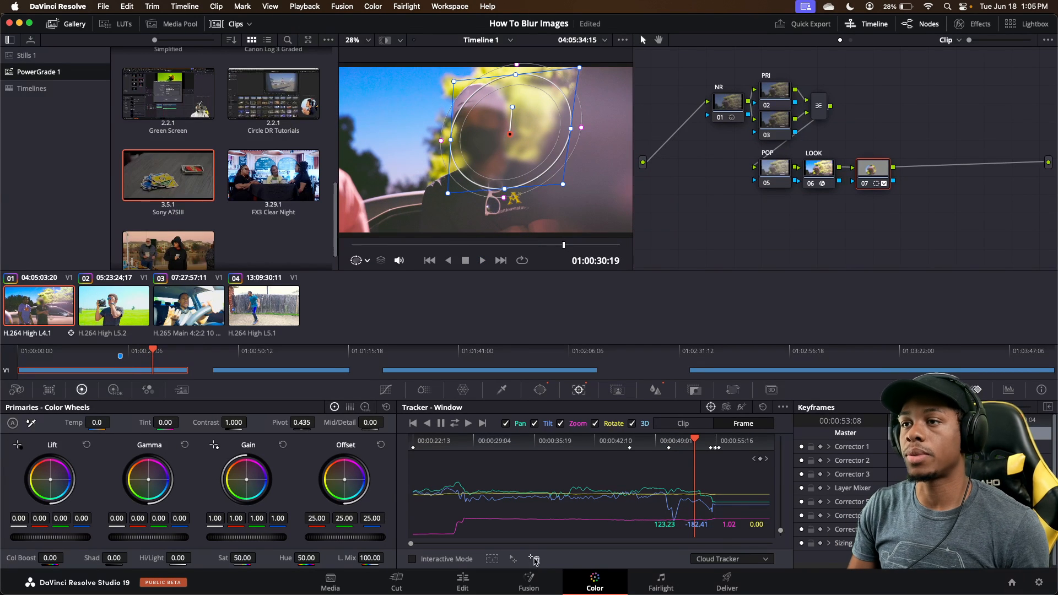
Step: Go to the MVI_0177.MP4 clip at 01:00:57:03 and add a serial node after LOOK ADJ, placing it below the NR node
{"action": "left_click", "coordinate": [462, 582]}
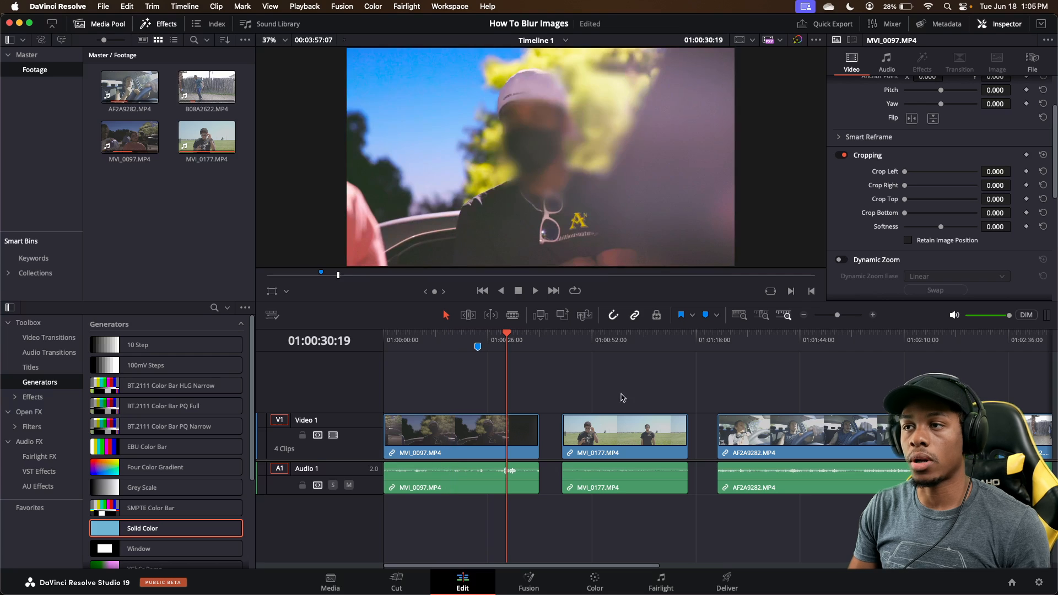
{"action": "left_click_drag", "start_coordinate": [608, 341], "coordinate": [612, 341]}
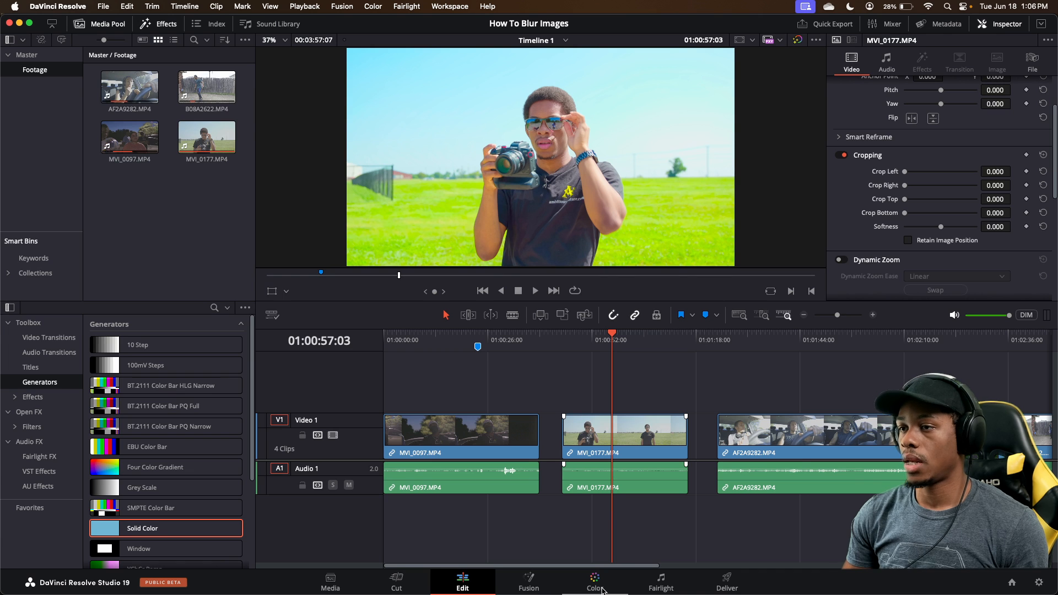
{"action": "left_click", "coordinate": [593, 588]}
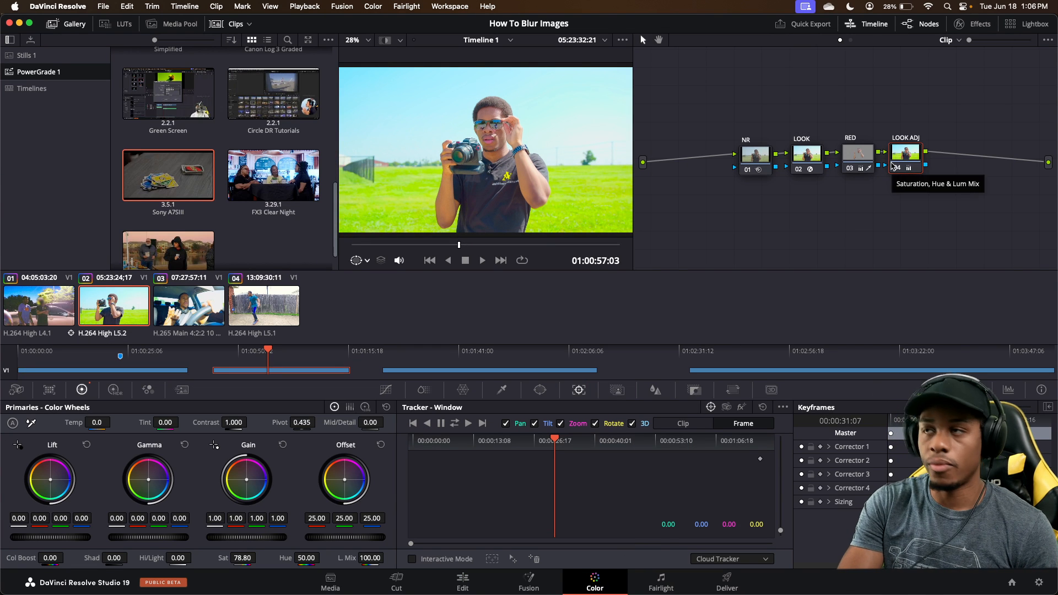
{"action": "key", "text": "alt+s"}
{"action": "left_click_drag", "start_coordinate": [960, 156], "coordinate": [763, 219]}
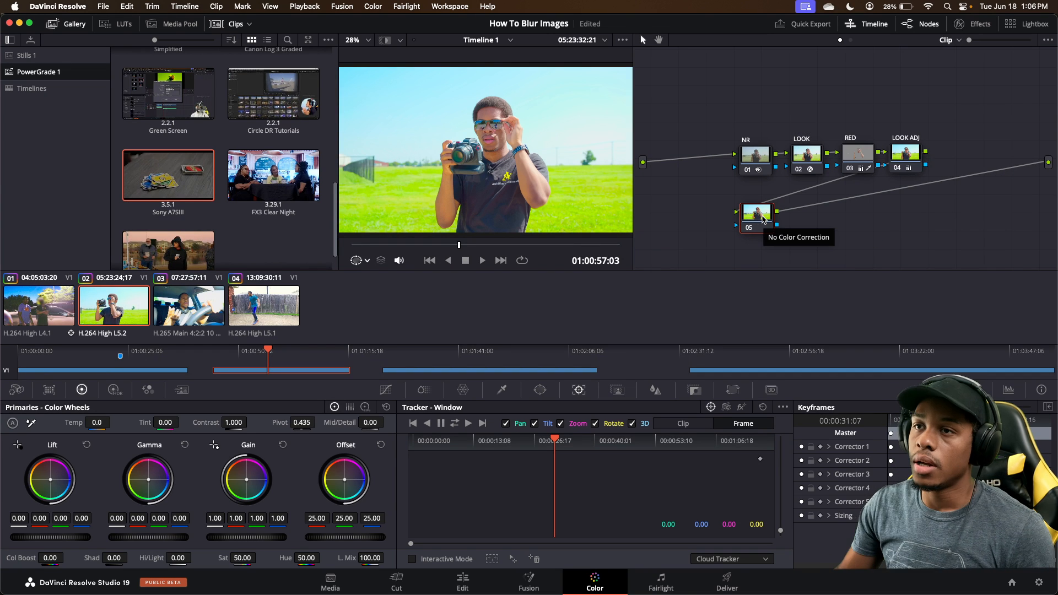
Step: Try a circle power window on node 05, then use a rectangular linear window instead
{"action": "left_click", "coordinate": [540, 390]}
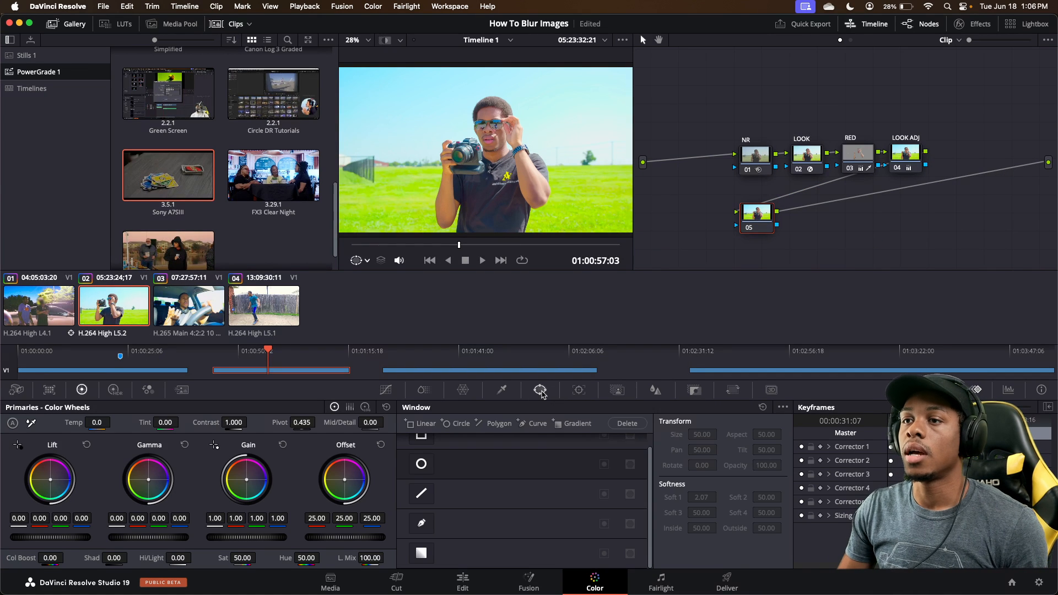
{"action": "left_click", "coordinate": [422, 465]}
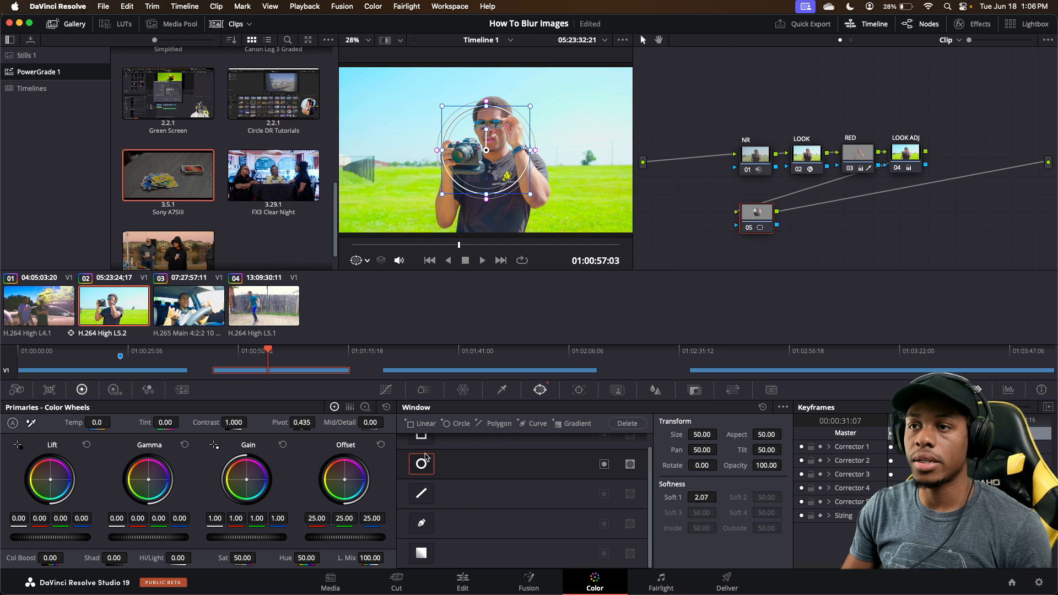
{"action": "scroll", "coordinate": [423, 445], "scroll_direction": "up", "scroll_amount": 1}
{"action": "left_click", "coordinate": [421, 447]}
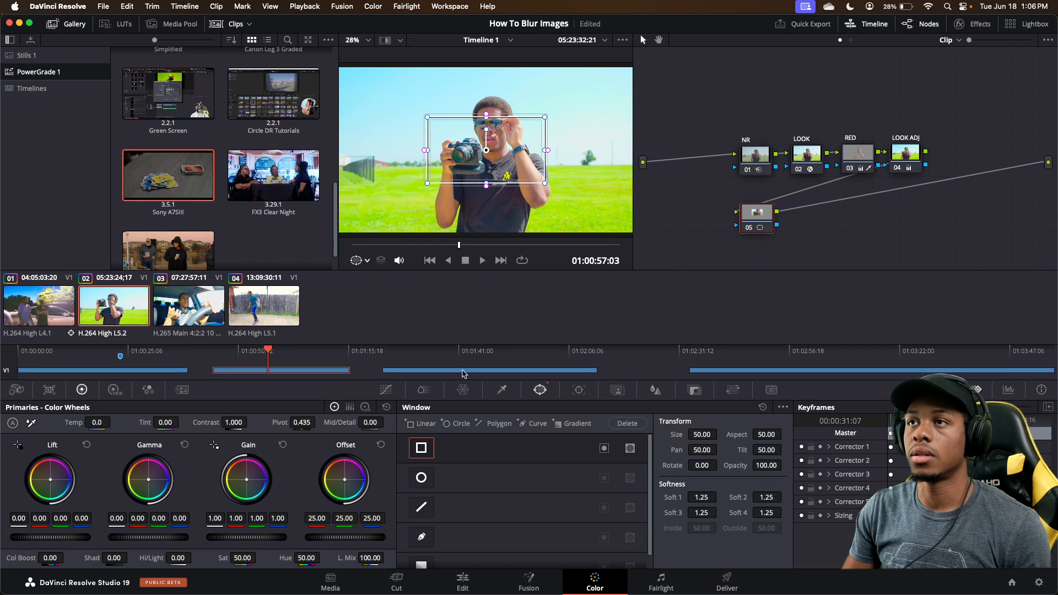
Step: Position the rectangular window at pan 50.22, tilt 51.14, and enlarge it around the man's head, camera and upper torso
{"action": "left_click_drag", "start_coordinate": [482, 114], "coordinate": [489, 87]}
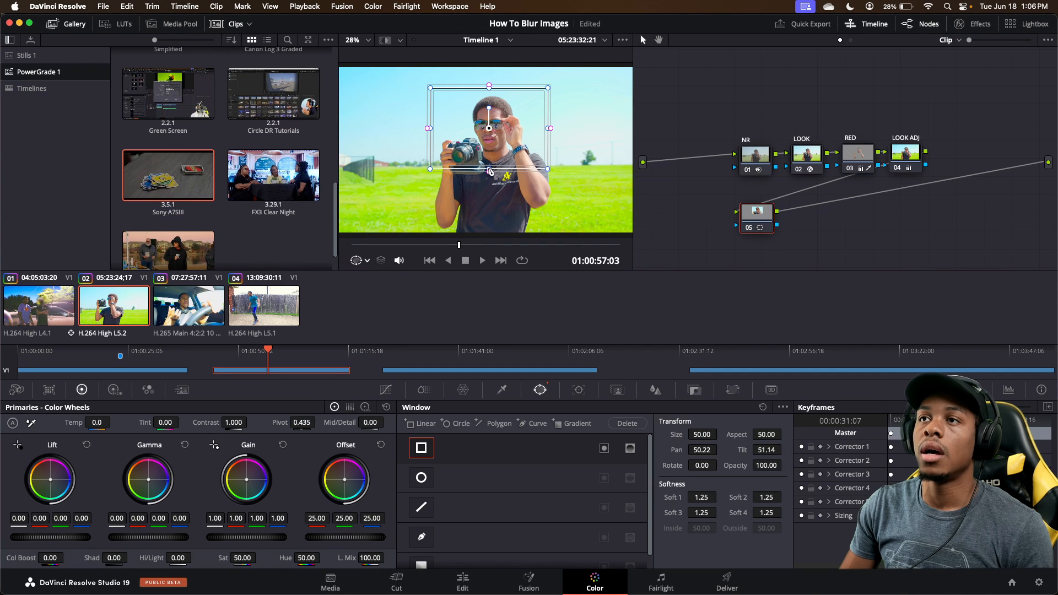
{"action": "left_click_drag", "start_coordinate": [490, 172], "coordinate": [489, 189]}
{"action": "left_click_drag", "start_coordinate": [550, 137], "coordinate": [566, 137]}
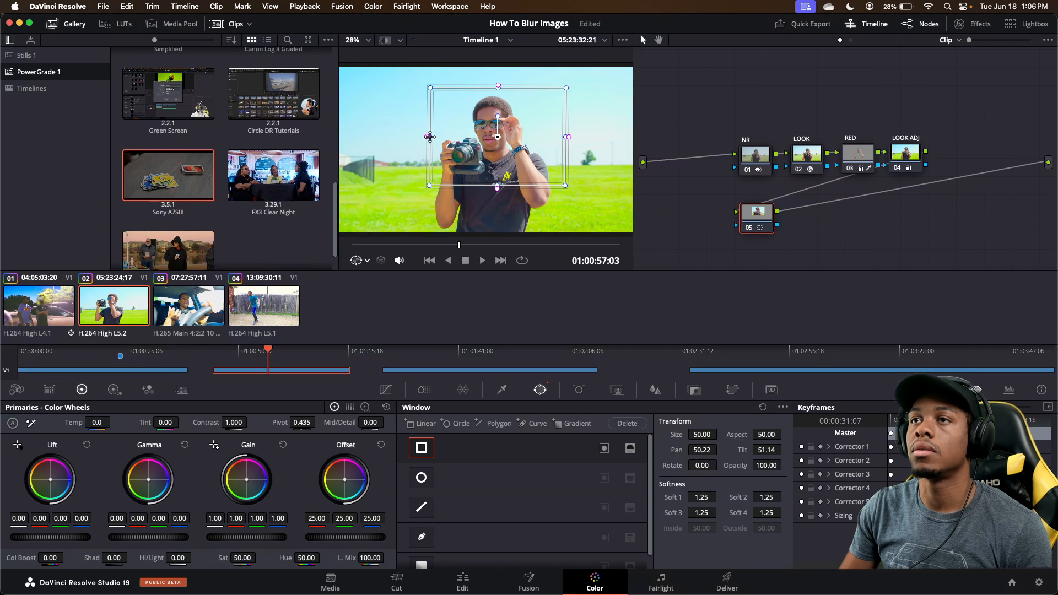
{"action": "left_click_drag", "start_coordinate": [430, 137], "coordinate": [412, 136]}
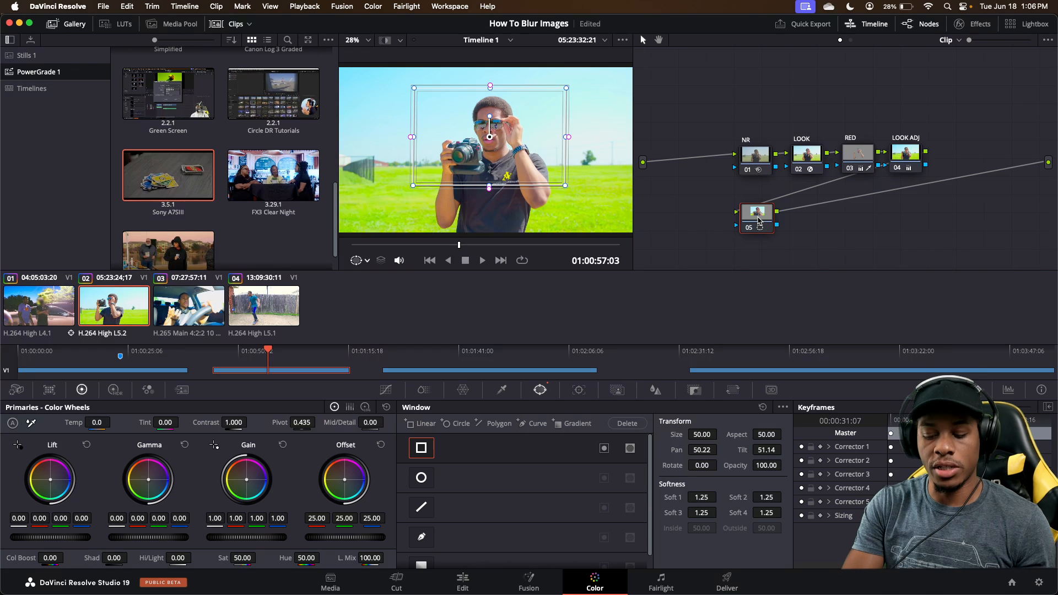
Step: Turn on the highlight view and soften the rectangle's two side edges, giving Soft 1 about 5.62 and Soft 3 about 4.74
{"action": "key", "text": "shift+h"}
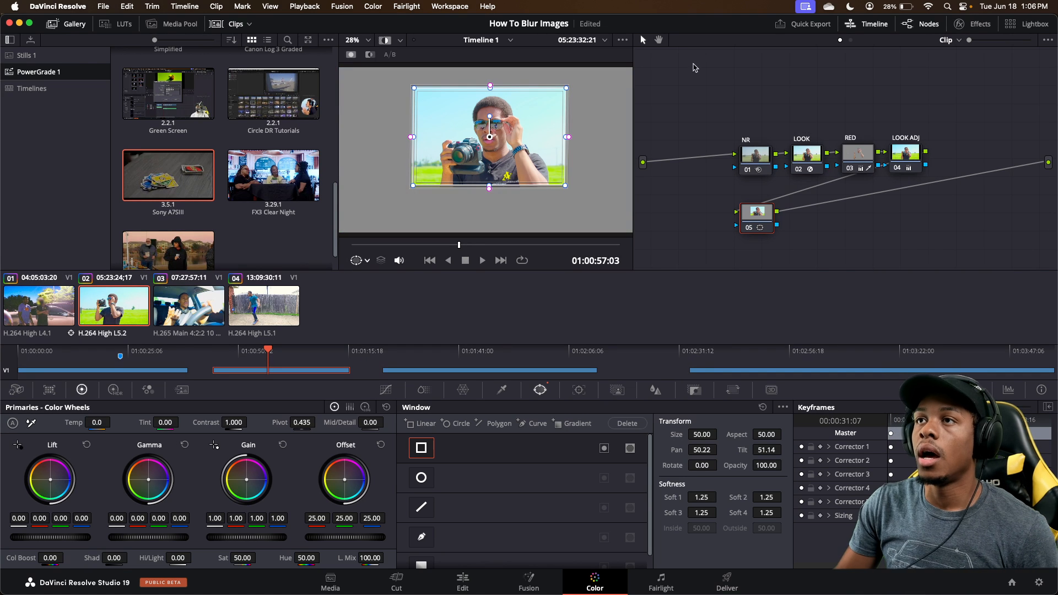
{"action": "left_click_drag", "start_coordinate": [567, 137], "coordinate": [577, 138]}
{"action": "left_click_drag", "start_coordinate": [412, 137], "coordinate": [402, 141]}
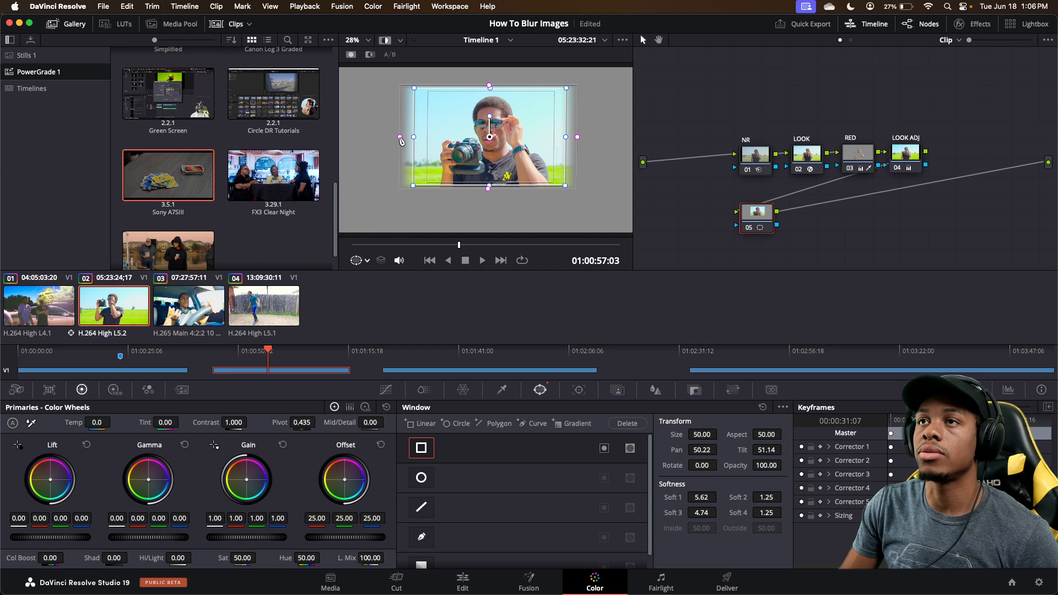
Step: Soften the rectangle's upper and lower edges to Soft 2 about 3.26 and Soft 4 about 3.94, turn off the highlight view and save
{"action": "left_click_drag", "start_coordinate": [489, 87], "coordinate": [489, 81]}
{"action": "left_click_drag", "start_coordinate": [489, 189], "coordinate": [490, 198]}
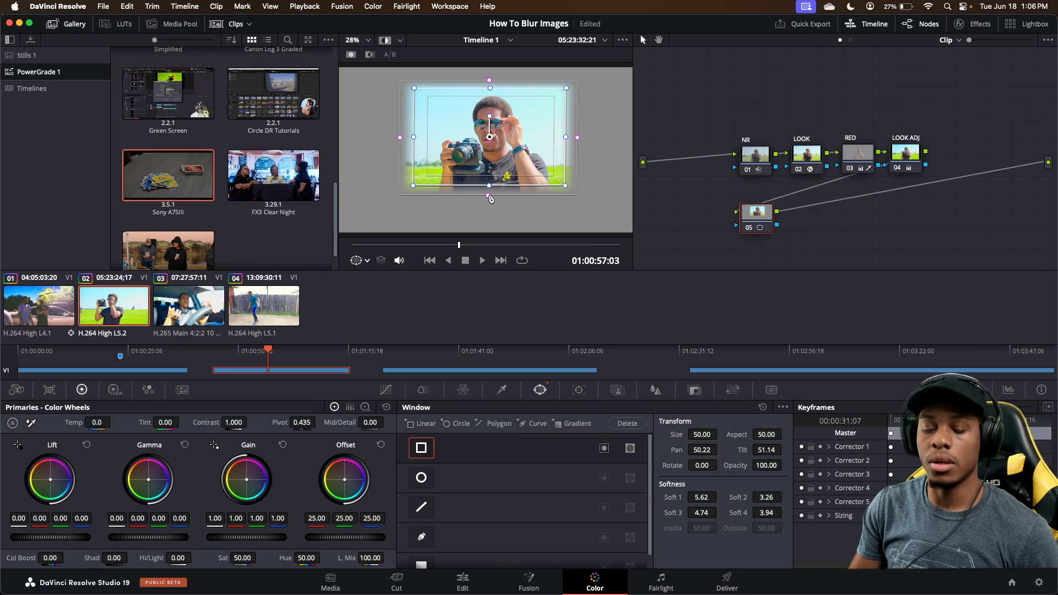
{"action": "key", "text": "shift+h"}
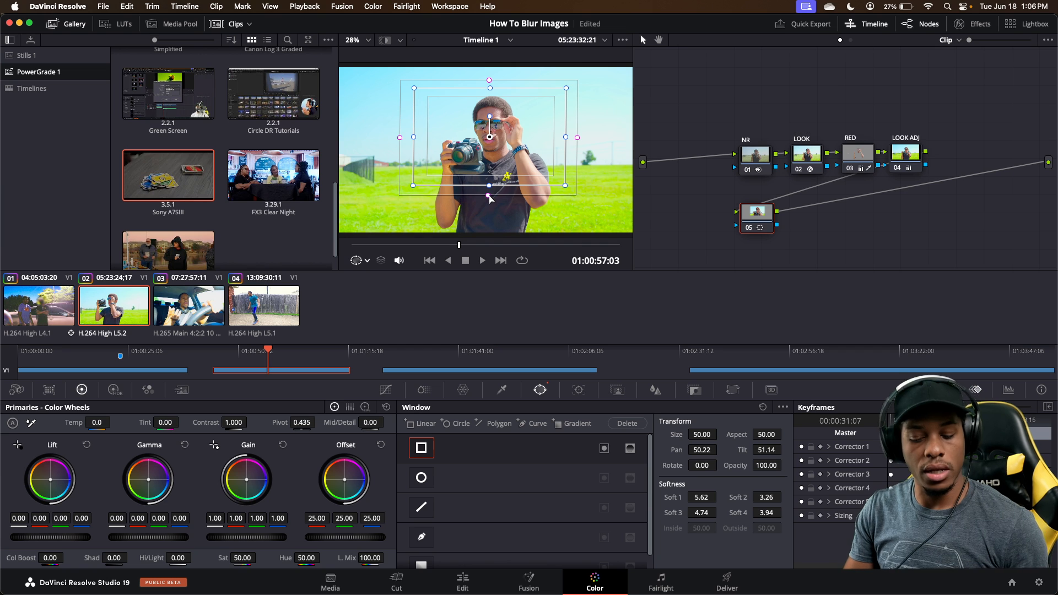
{"action": "key", "text": "super+s"}
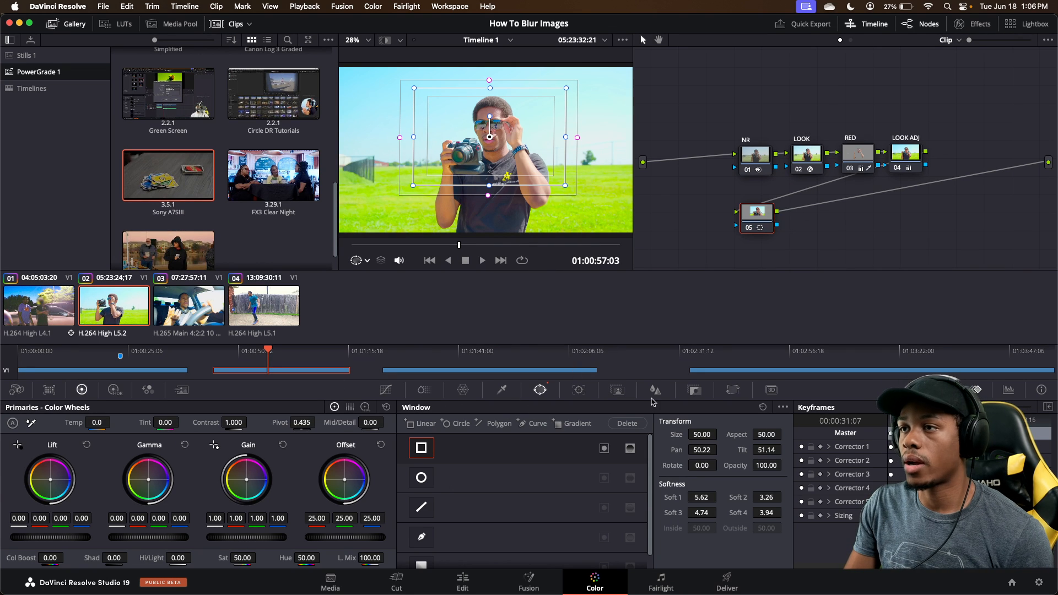
Step: Try a blur radius of 0.84 and one of 0.75 on node 05, then reset the radius
{"action": "left_click", "coordinate": [577, 391]}
{"action": "left_click", "coordinate": [618, 391]}
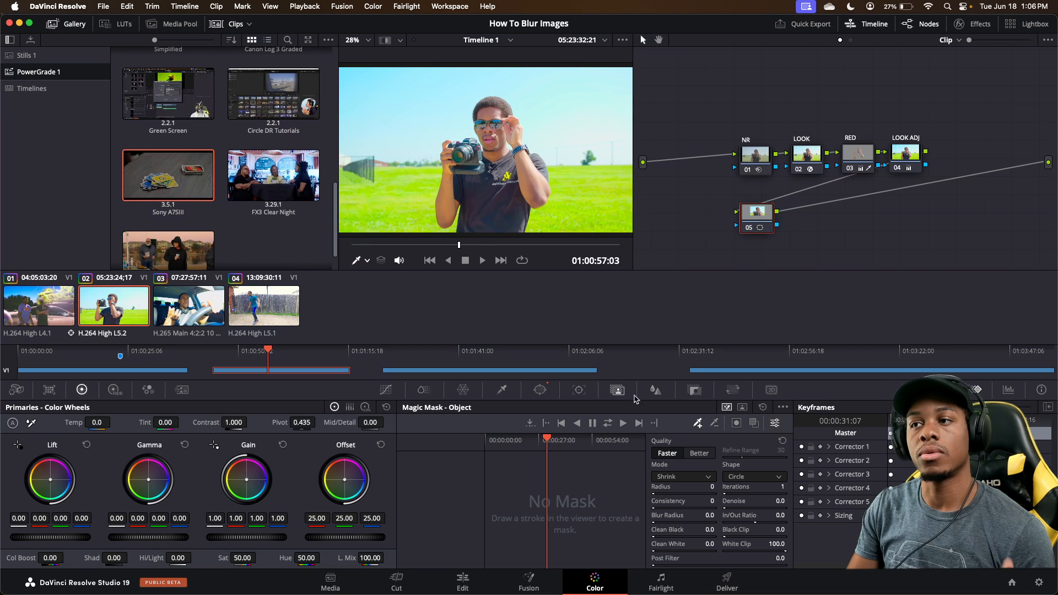
{"action": "left_click", "coordinate": [655, 390]}
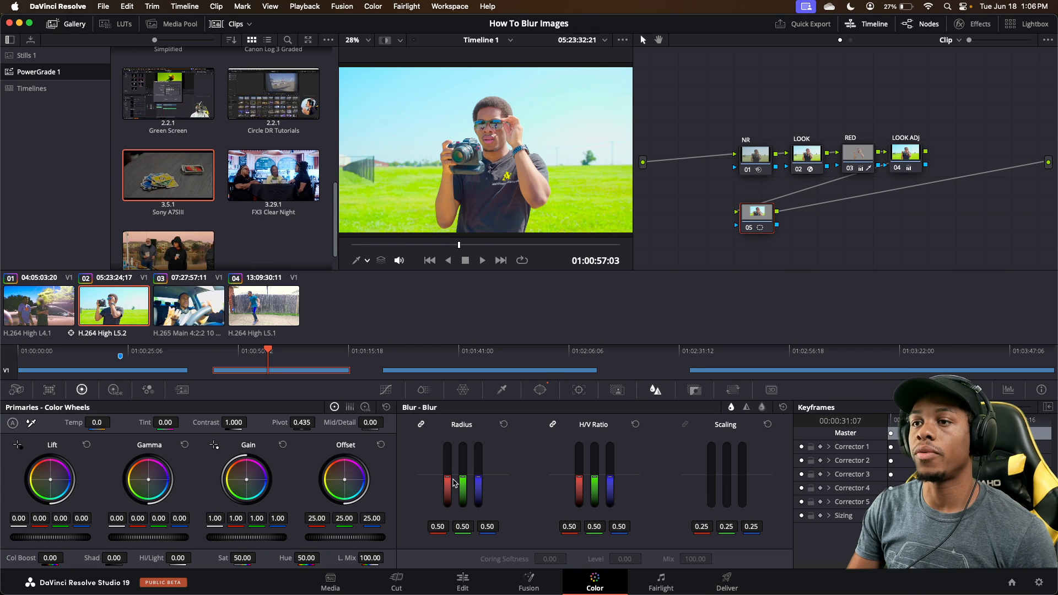
{"action": "left_click_drag", "start_coordinate": [463, 478], "coordinate": [463, 449]}
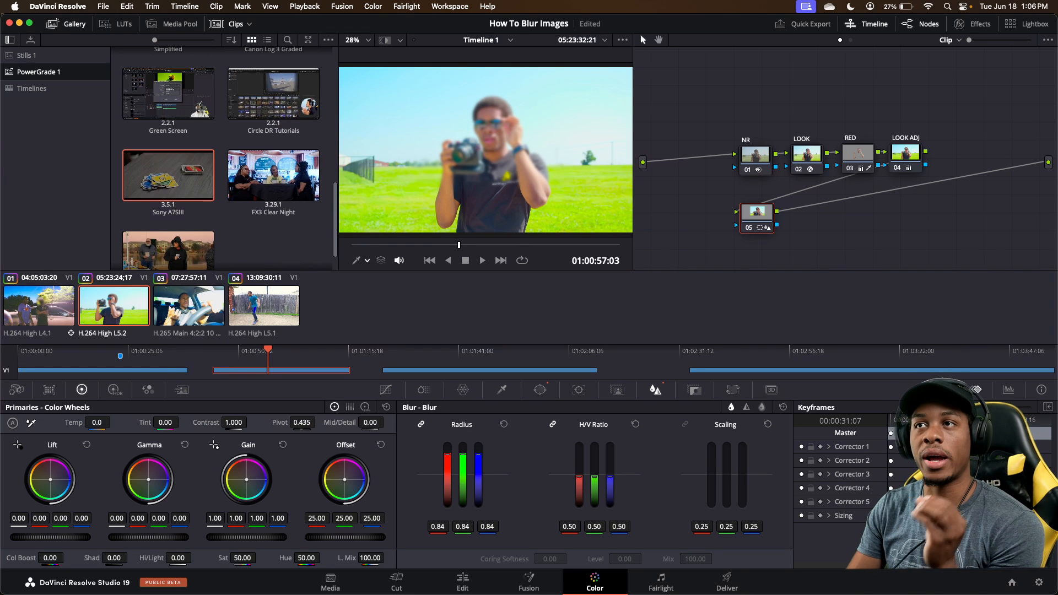
{"action": "left_click_drag", "start_coordinate": [463, 453], "coordinate": [463, 460]}
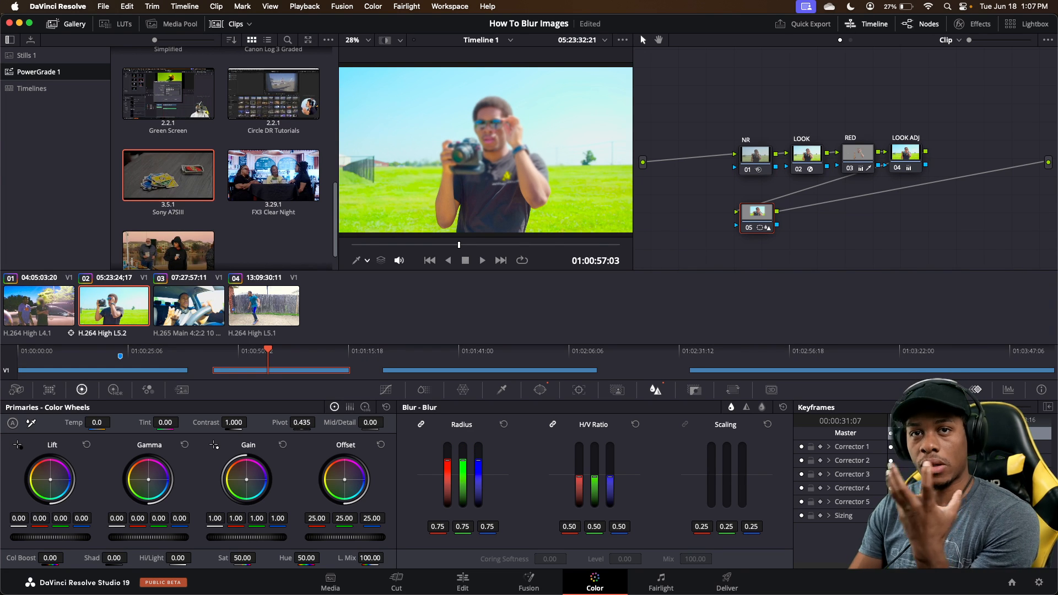
{"action": "left_click", "coordinate": [504, 424]}
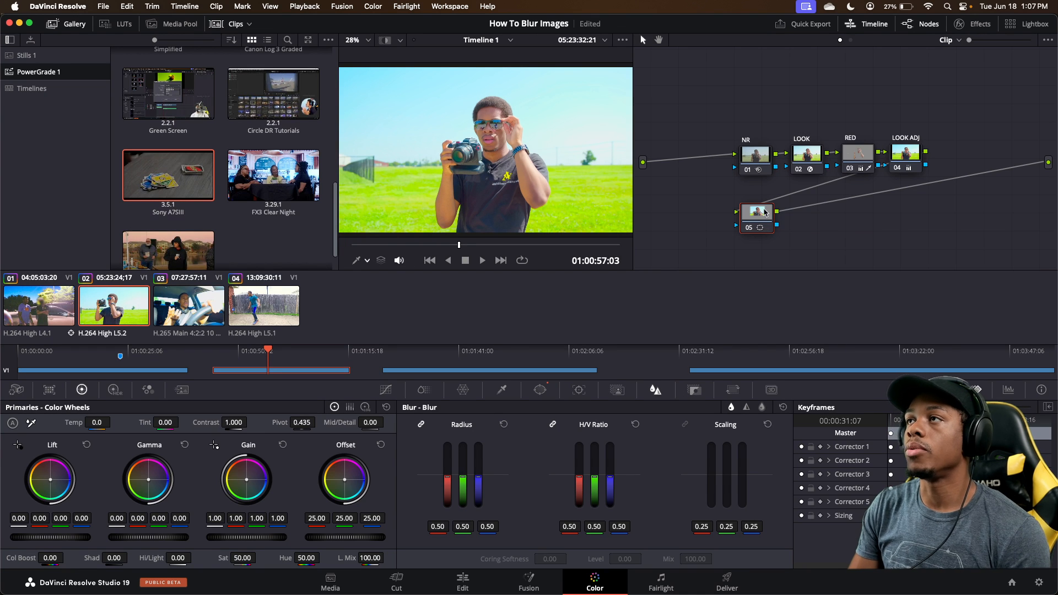
Step: Try the Box Blur effect and the Directional Blur effect on node 05, removing each one after viewing it
{"action": "left_click", "coordinate": [963, 24]}
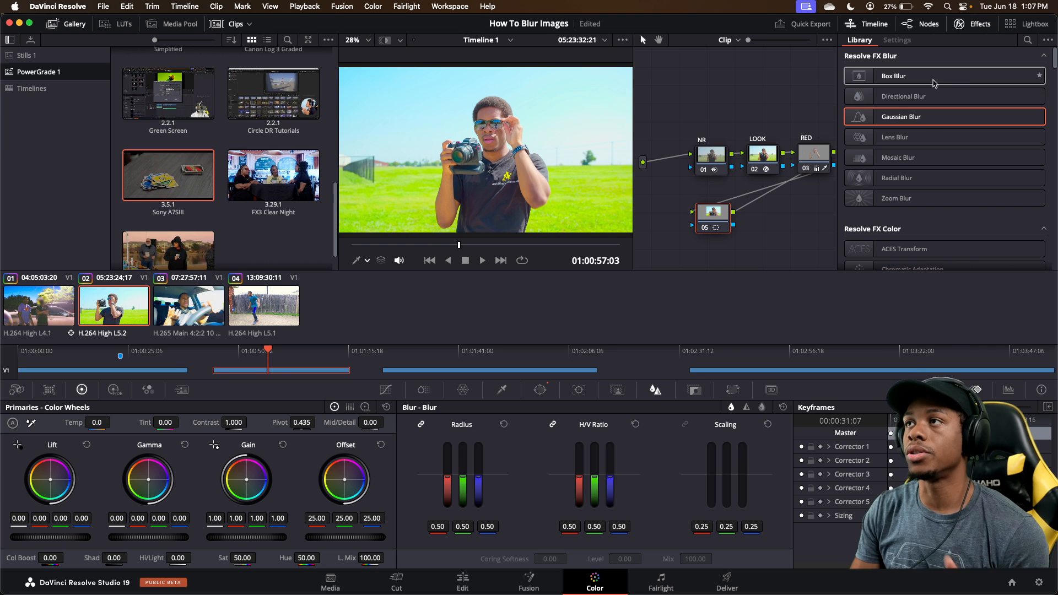
{"action": "left_click_drag", "start_coordinate": [927, 77], "coordinate": [716, 230]}
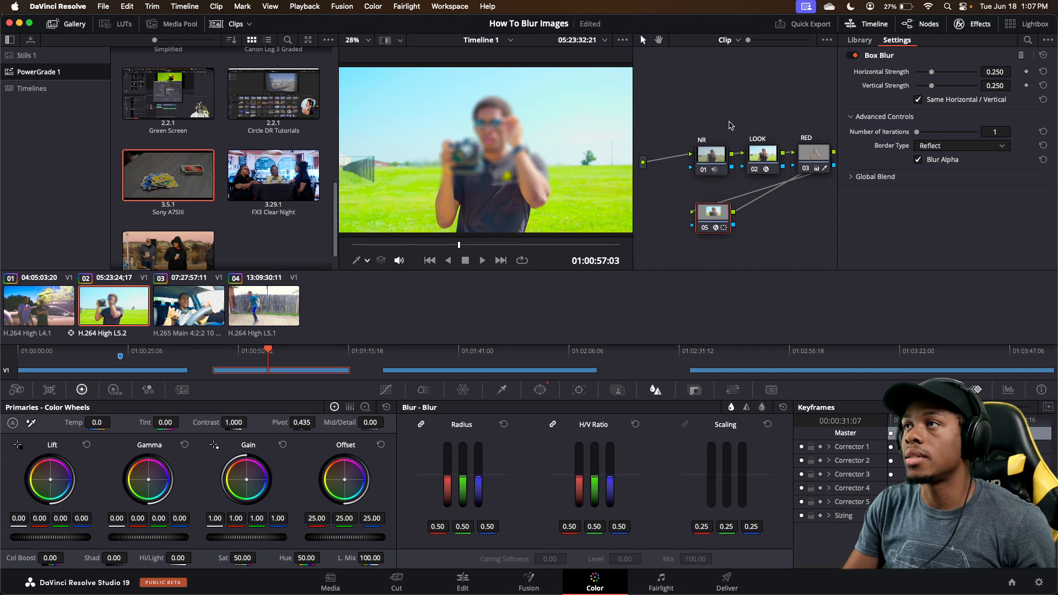
{"action": "left_click", "coordinate": [1023, 58]}
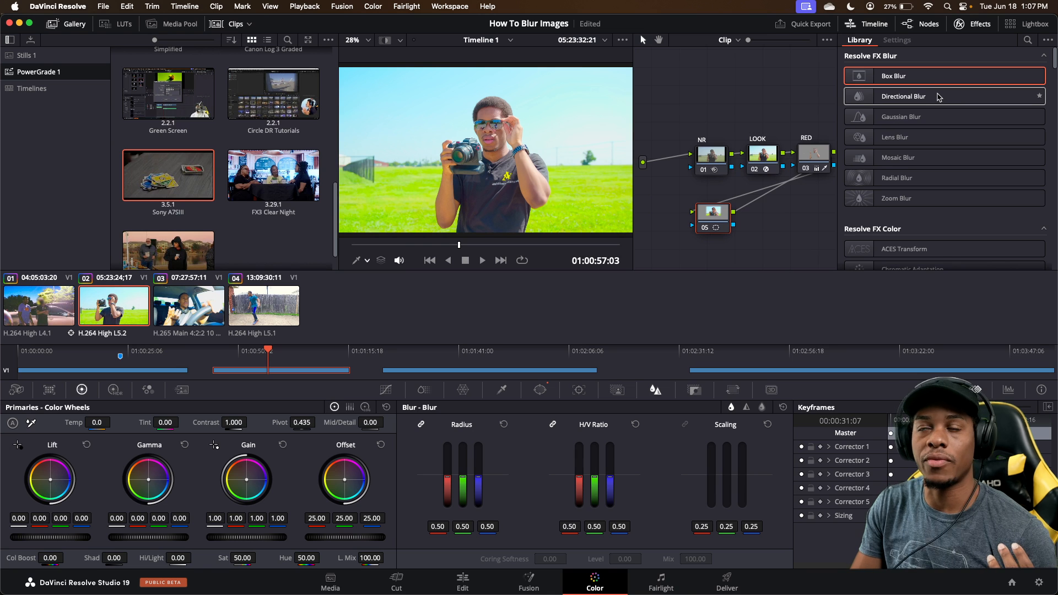
{"action": "left_click_drag", "start_coordinate": [939, 97], "coordinate": [713, 213]}
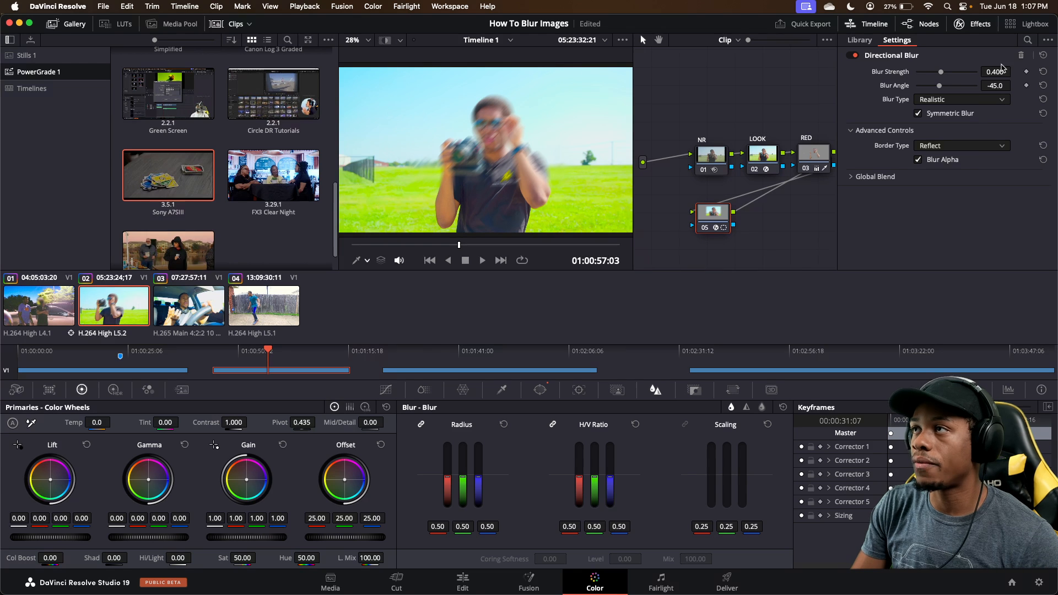
{"action": "mouse_move", "coordinate": [944, 73]}
{"action": "left_mouse_down"}
{"action": "mouse_move", "coordinate": [955, 76]}
{"action": "mouse_move", "coordinate": [945, 78]}
{"action": "left_mouse_up"}
{"action": "left_click", "coordinate": [1020, 54]}
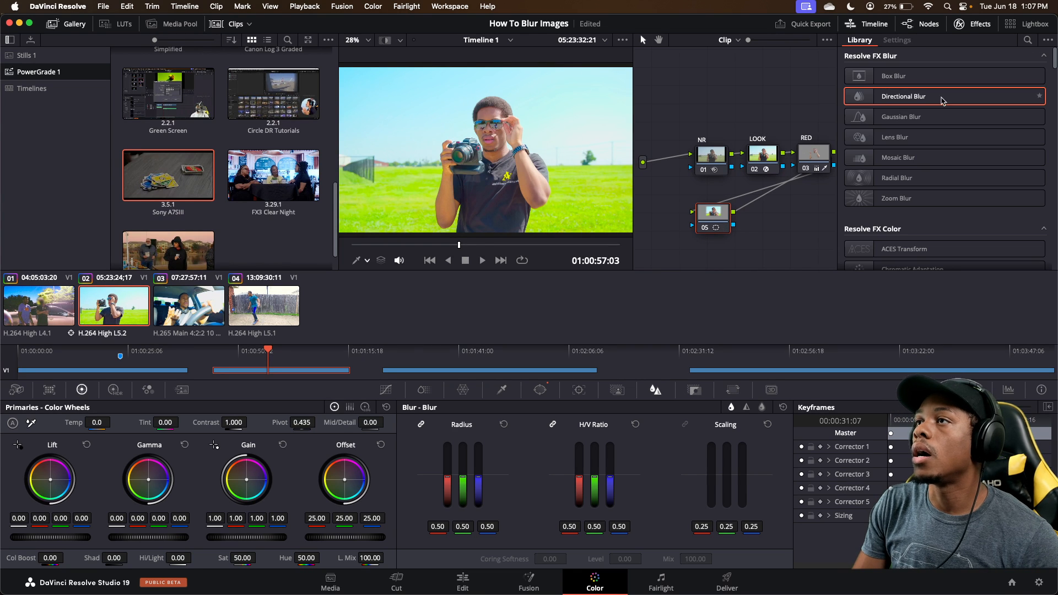
Step: Try Gaussian Blur and a Lens Blur with an Octagon aperture shape on node 05, removing each one after viewing it
{"action": "left_click_drag", "start_coordinate": [922, 120], "coordinate": [712, 220]}
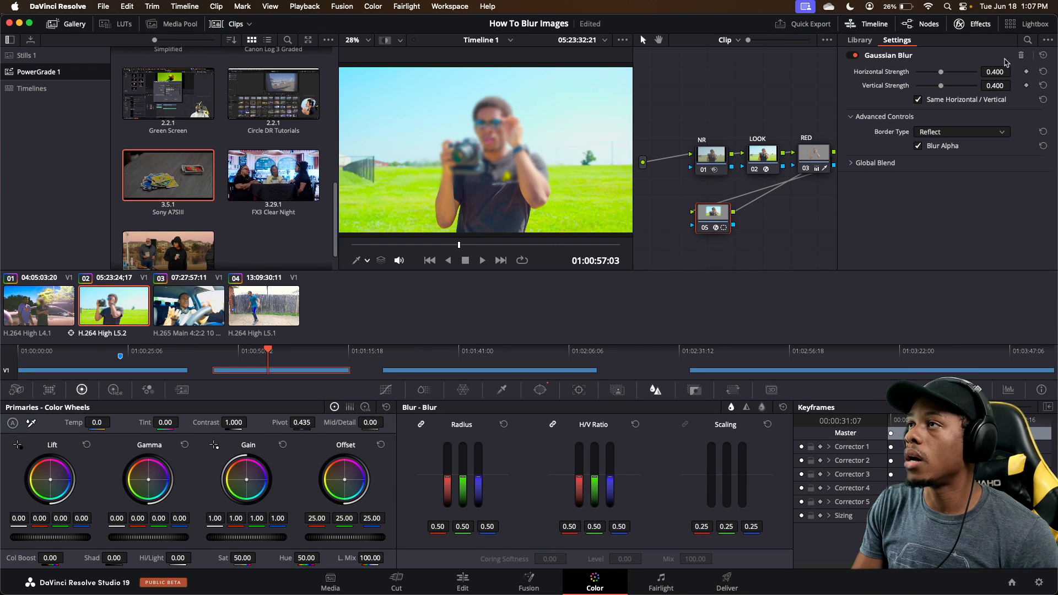
{"action": "left_click", "coordinate": [1021, 55]}
{"action": "left_click_drag", "start_coordinate": [894, 137], "coordinate": [709, 220]}
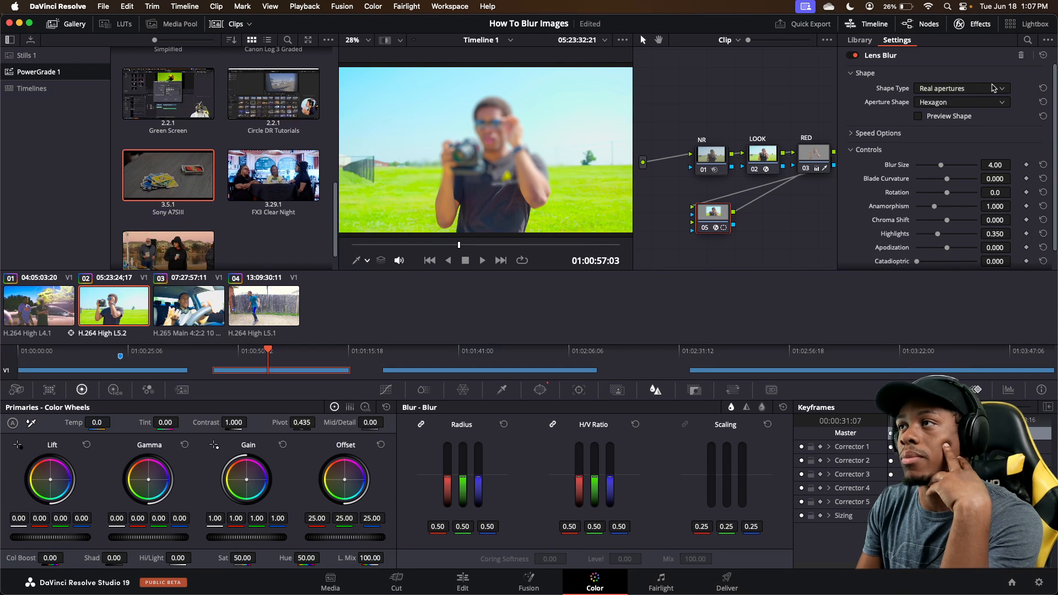
{"action": "left_click", "coordinate": [979, 104]}
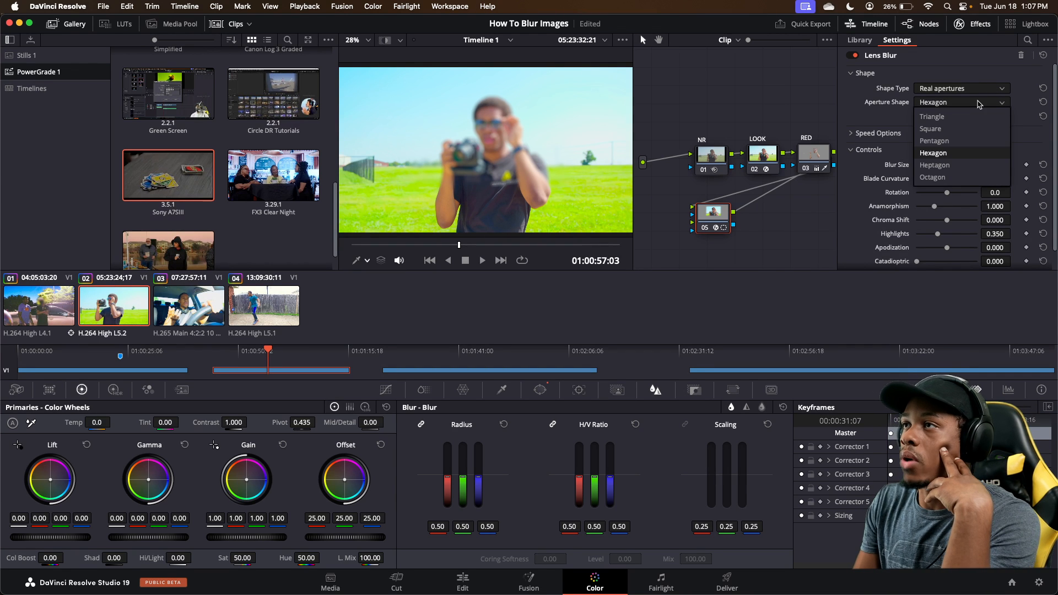
{"action": "left_click", "coordinate": [967, 177]}
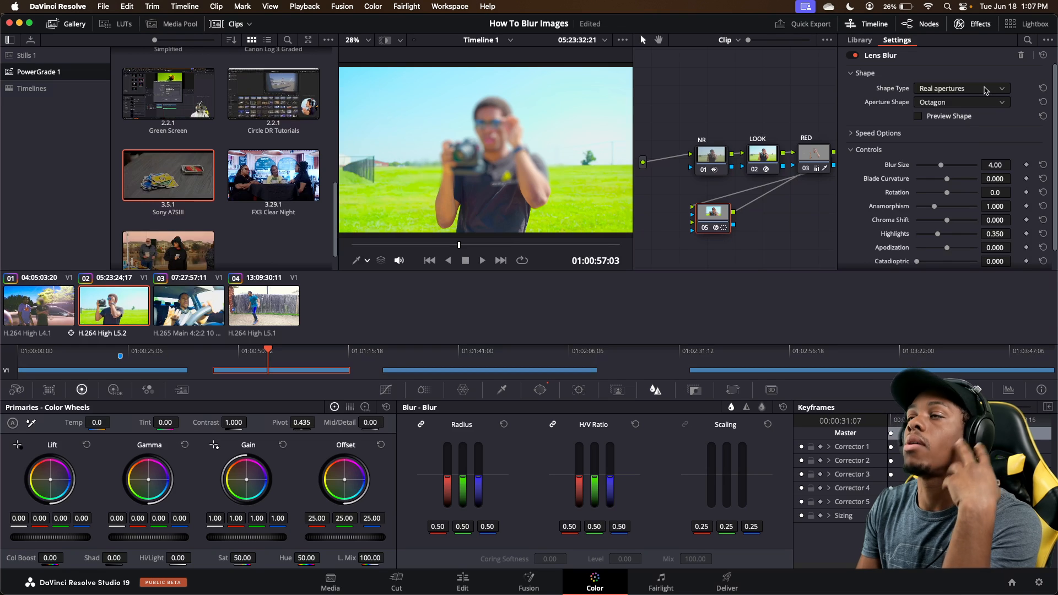
{"action": "left_click", "coordinate": [1021, 56]}
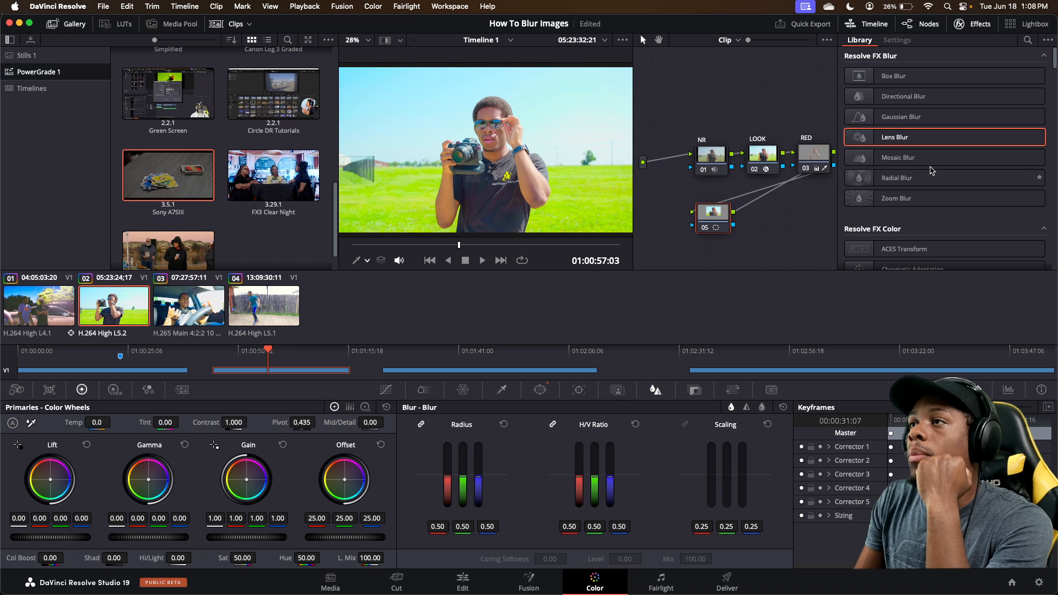
Step: Try Mosaic Blur, Radial Blur and Zoom Blur in turn on node 05, removing each one after viewing it
{"action": "left_click_drag", "start_coordinate": [898, 158], "coordinate": [719, 217]}
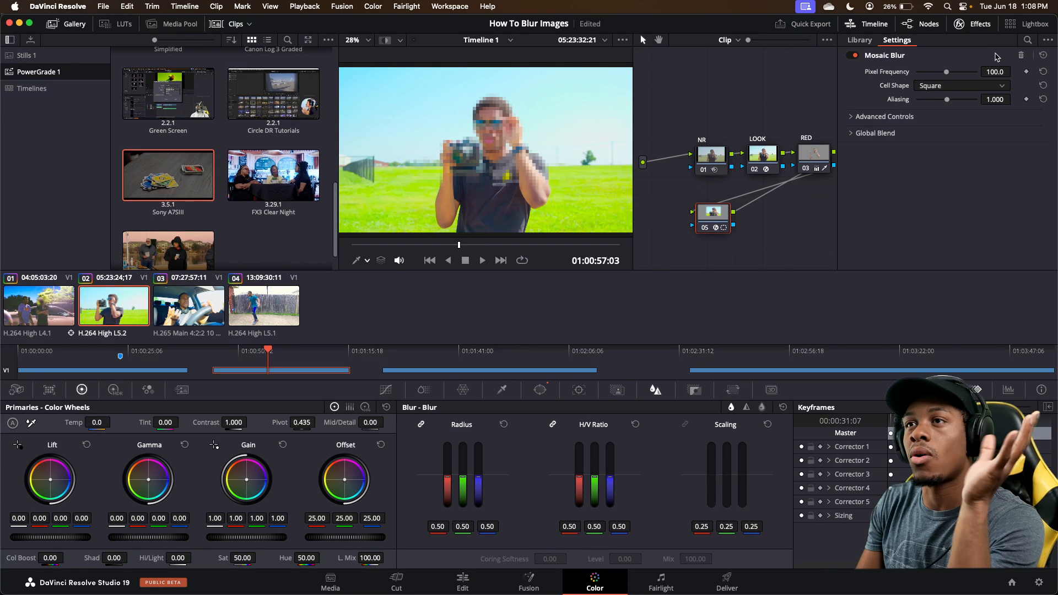
{"action": "left_click", "coordinate": [1021, 55]}
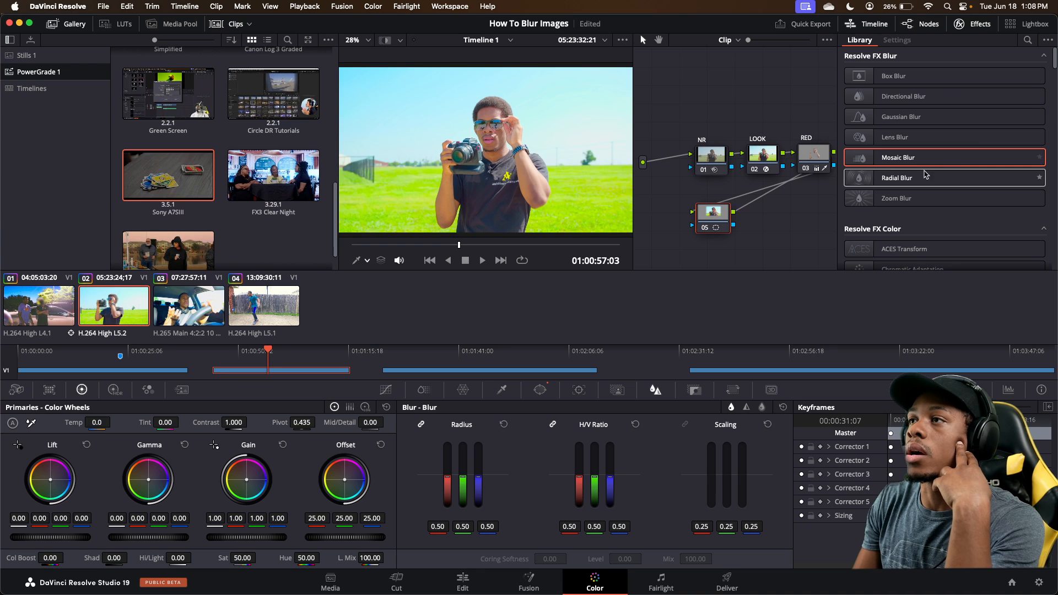
{"action": "left_click_drag", "start_coordinate": [914, 178], "coordinate": [722, 217]}
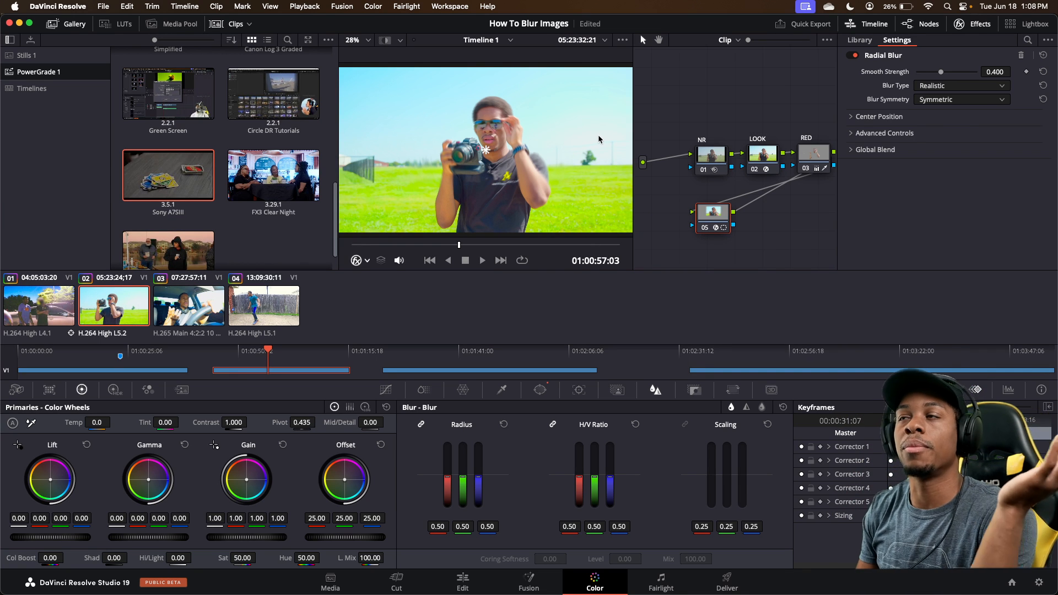
{"action": "left_click", "coordinate": [860, 40]}
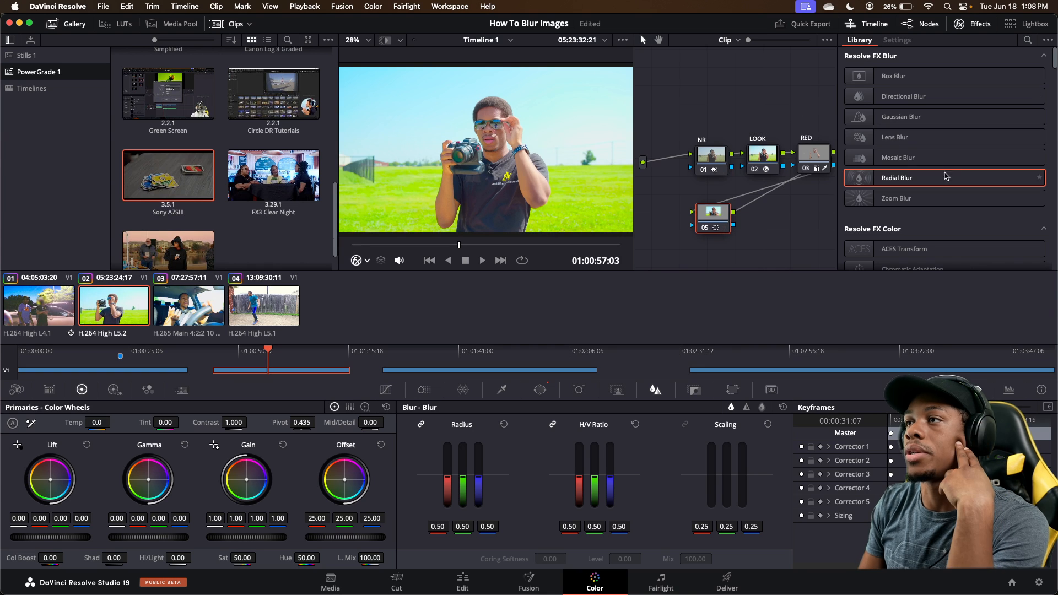
{"action": "left_click_drag", "start_coordinate": [897, 199], "coordinate": [719, 219]}
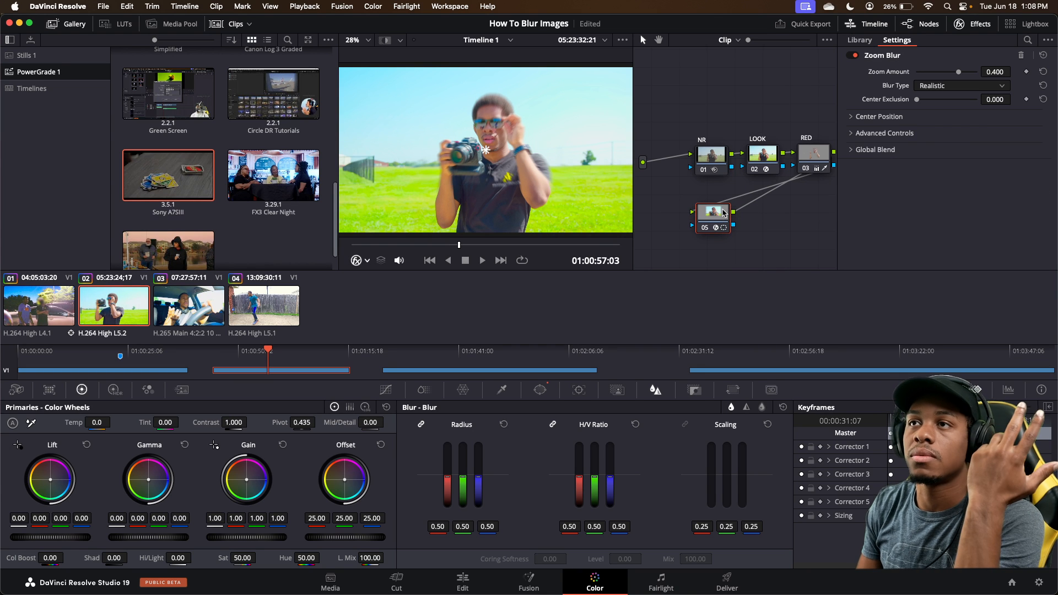
{"action": "left_click", "coordinate": [1022, 57]}
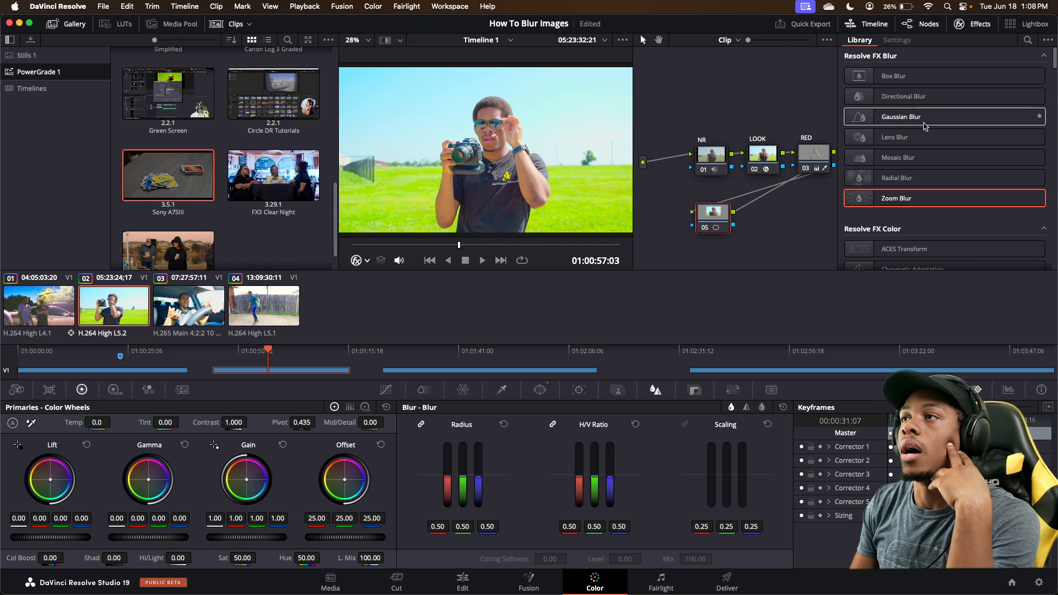
Step: Apply the Lens Blur effect to node 05 and set its blur size to about 5.32
{"action": "left_click_drag", "start_coordinate": [907, 138], "coordinate": [718, 225]}
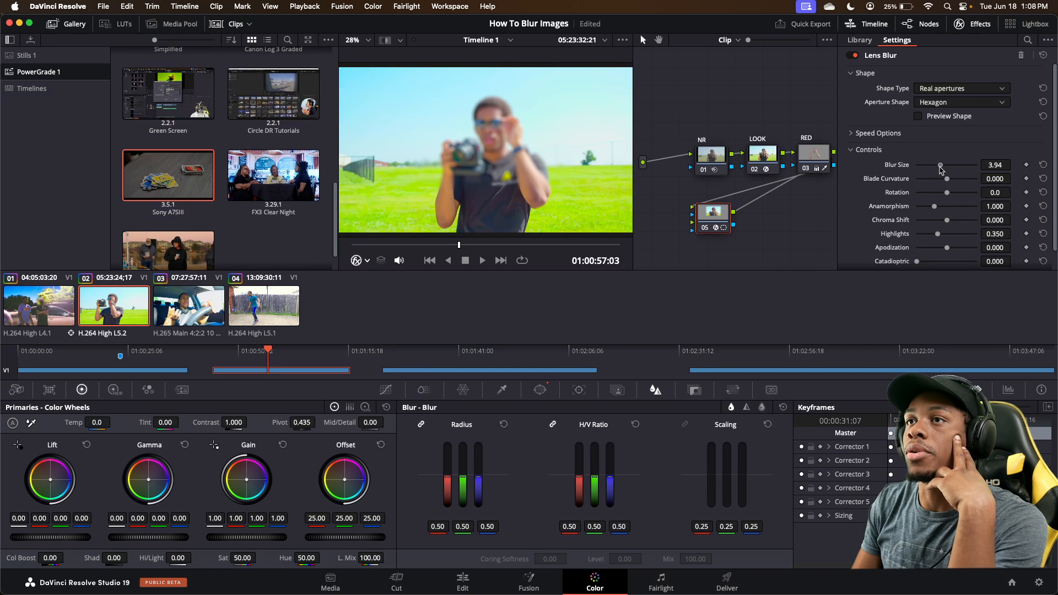
{"action": "left_click_drag", "start_coordinate": [941, 169], "coordinate": [949, 171]}
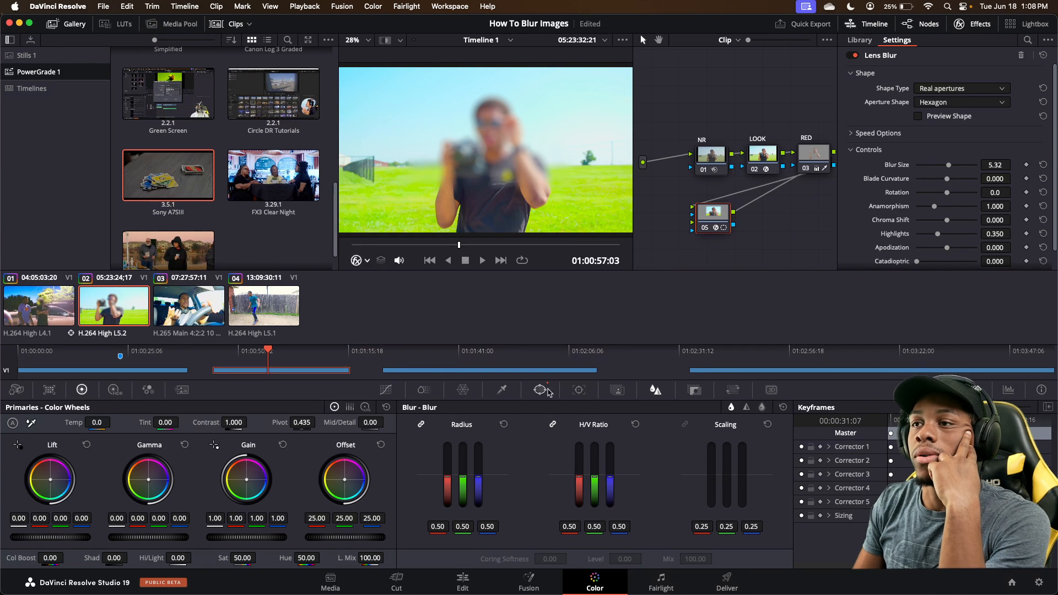
Step: Track the rectangular window forward and backward through the whole clip, then play the clip to check the tracked blur
{"action": "left_click", "coordinate": [577, 392]}
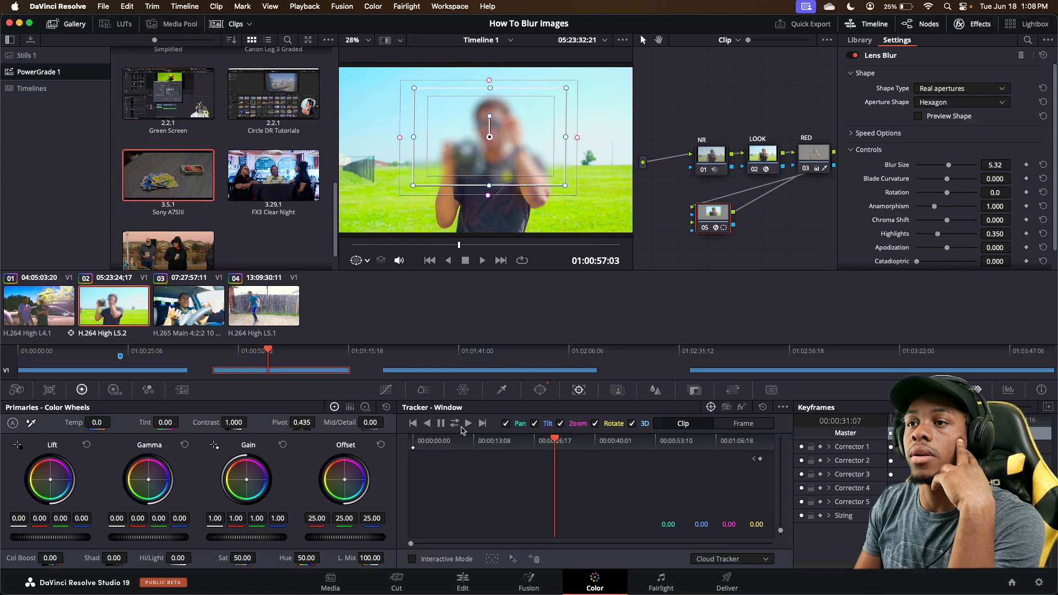
{"action": "left_click", "coordinate": [454, 424]}
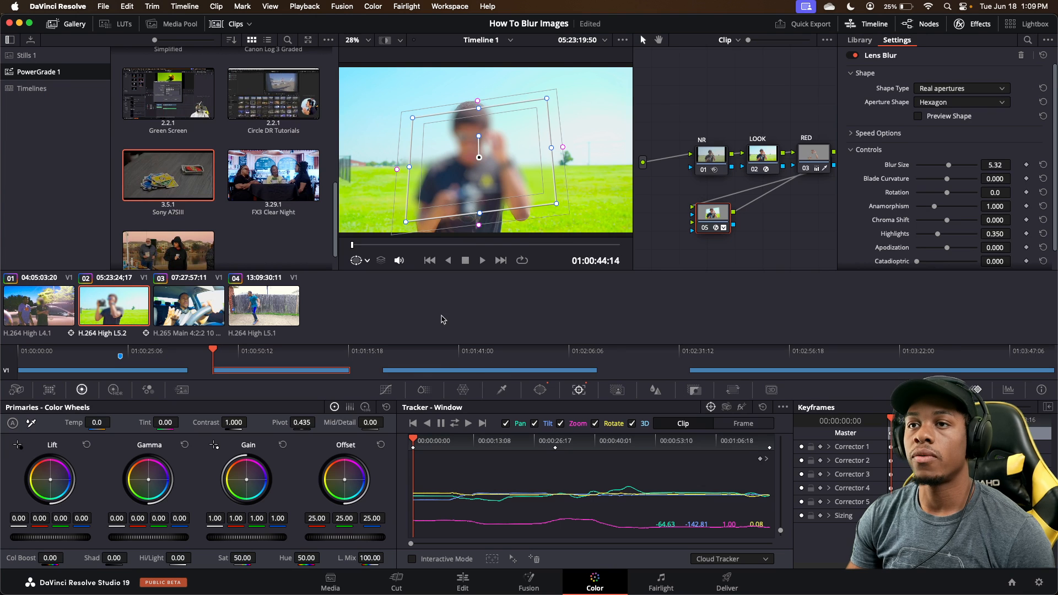
{"action": "key", "text": "space"}
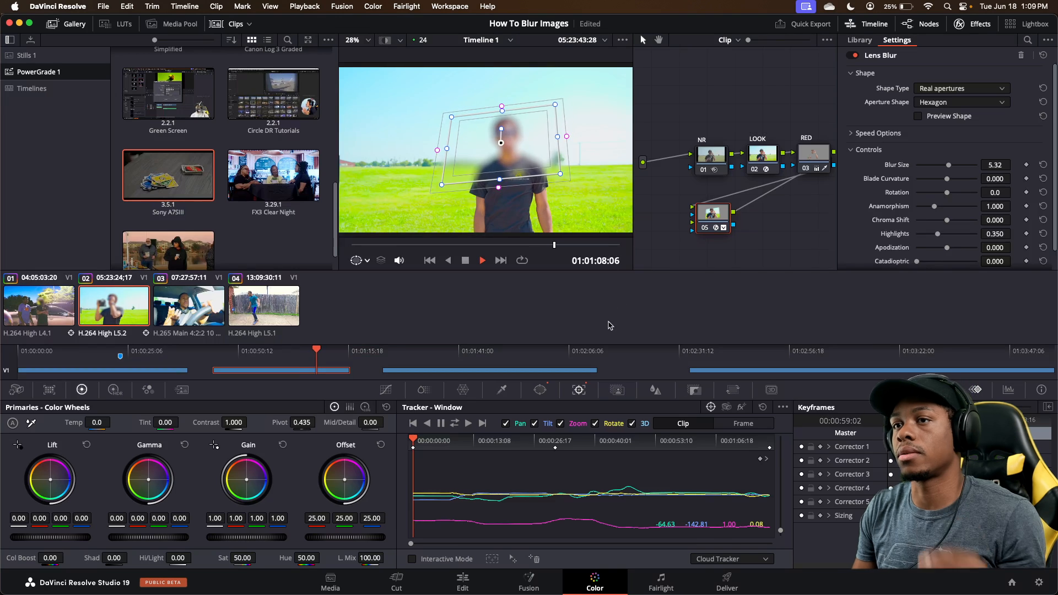
{"action": "key", "text": "space"}
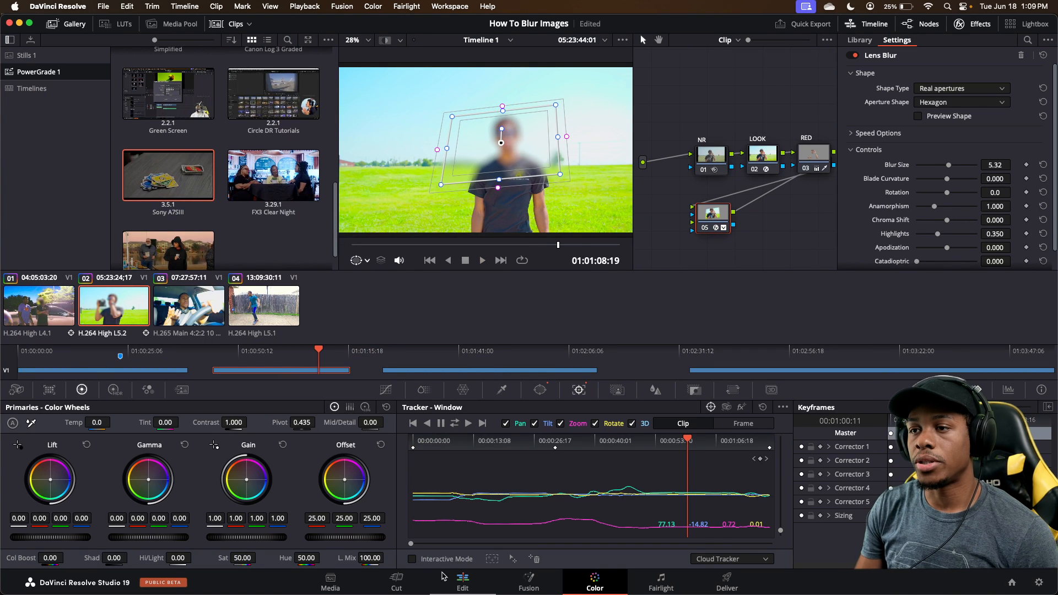
Step: Move the playhead to 01:01:43:16 in the AF2A9282.MP4 clip on the edit timeline and return to the Color page
{"action": "left_click", "coordinate": [463, 582]}
{"action": "left_click_drag", "start_coordinate": [780, 341], "coordinate": [799, 342]}
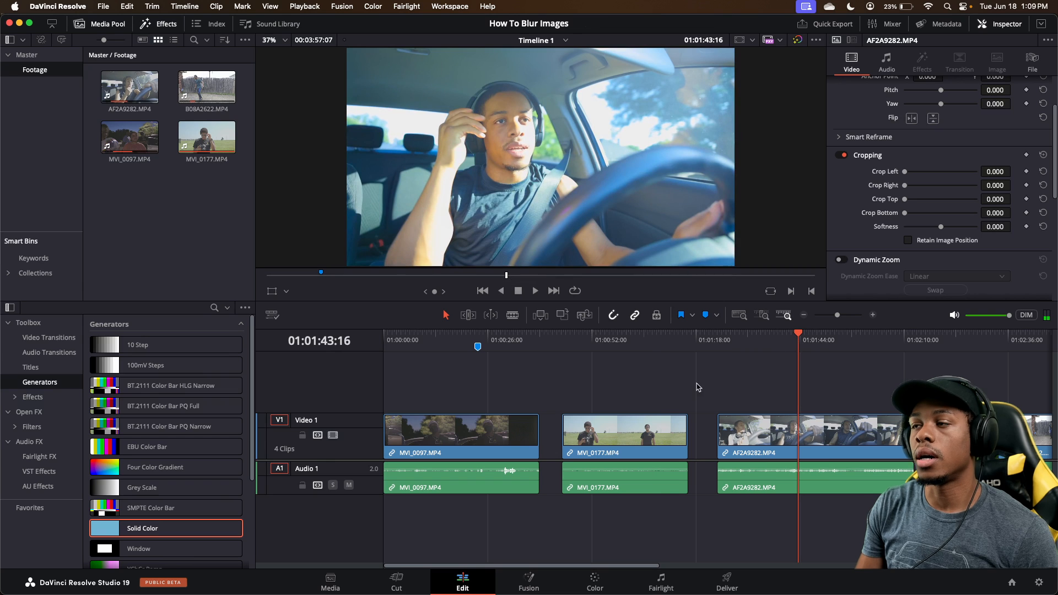
{"action": "left_click", "coordinate": [595, 582]}
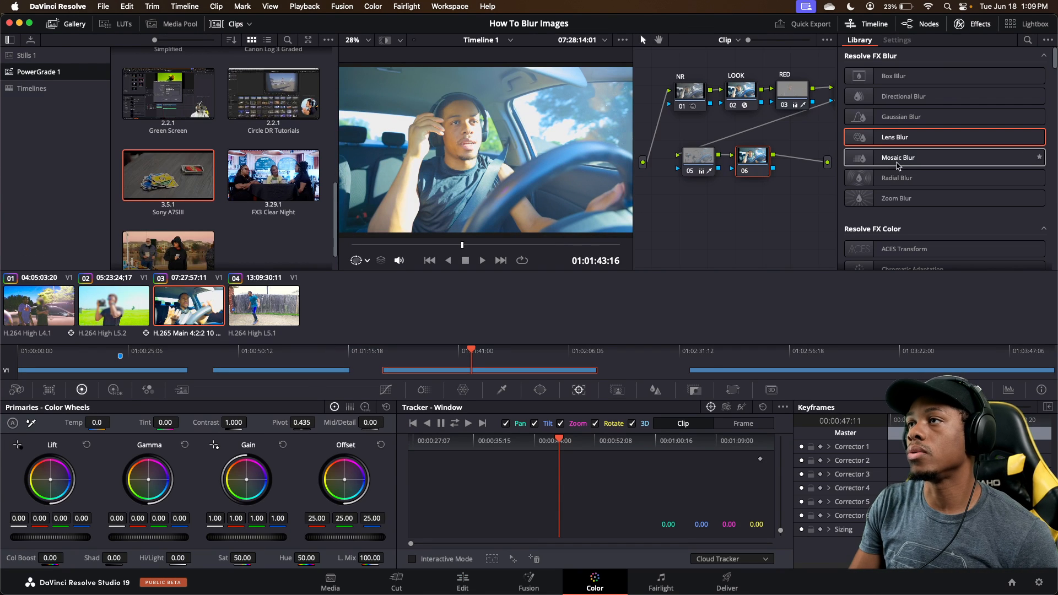
Step: Try the Mosaic Blur effect on node 06 without a window, then remove it
{"action": "left_click_drag", "start_coordinate": [897, 165], "coordinate": [760, 168]}
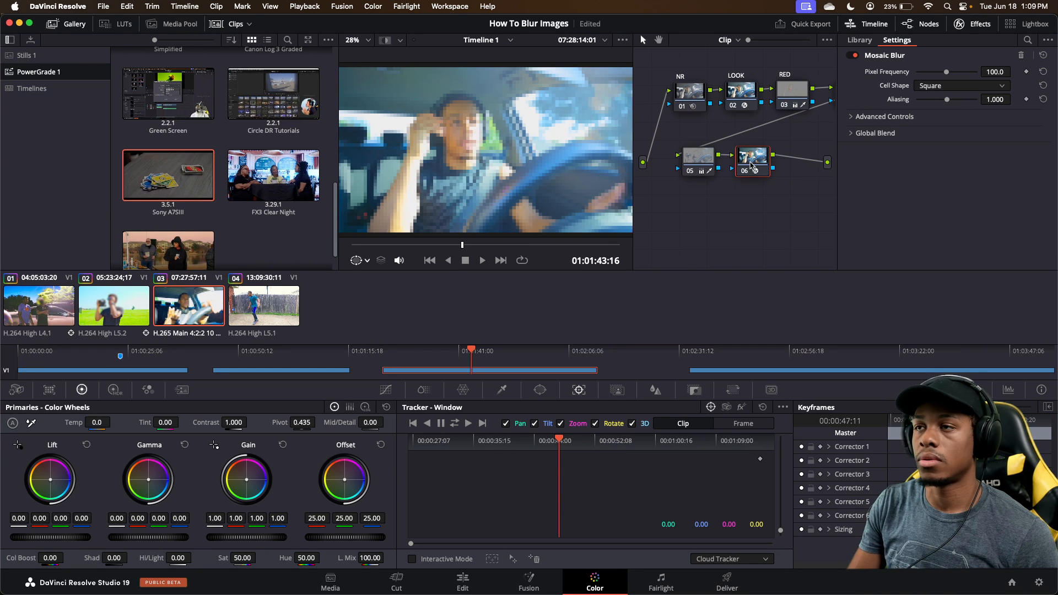
{"action": "left_click", "coordinate": [1022, 57]}
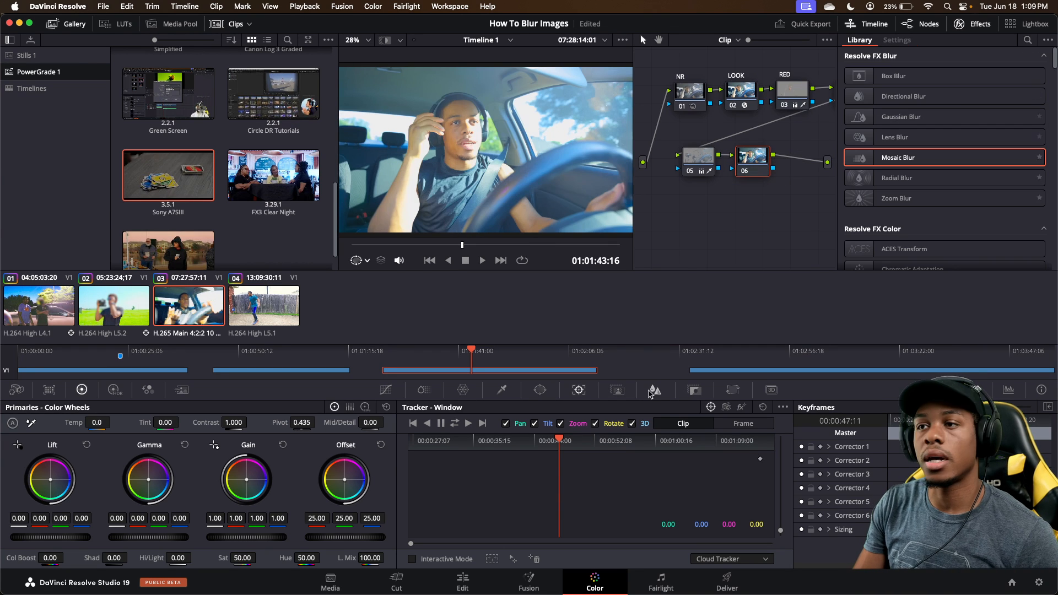
Step: Draw a closed six-point curve window around the driver's head and raised hand on node 06, extending its highest and lowest points outward
{"action": "left_click", "coordinate": [541, 390]}
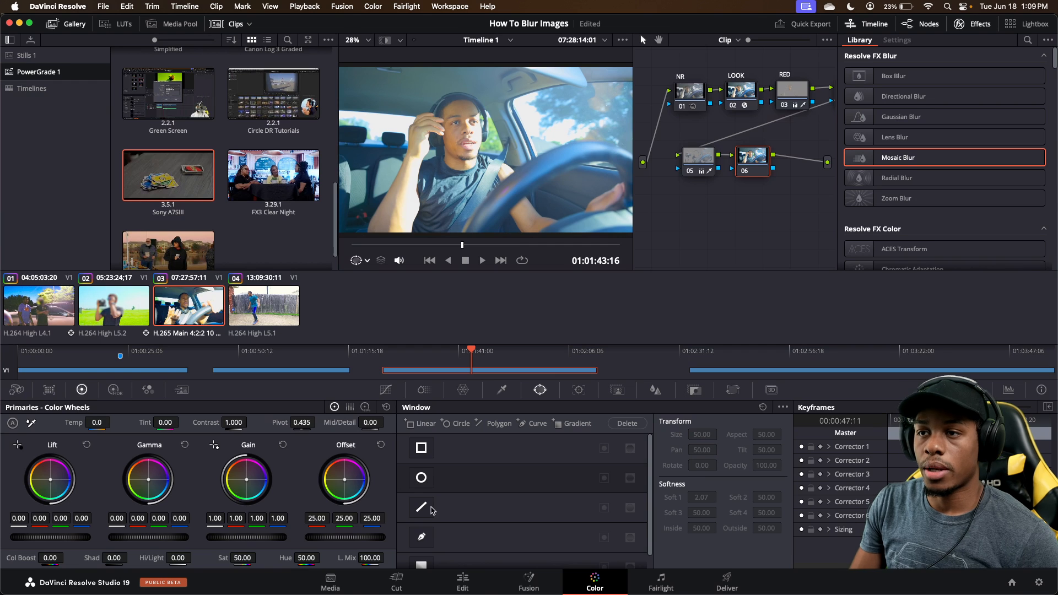
{"action": "scroll", "coordinate": [433, 510], "scroll_direction": "down", "scroll_amount": 1}
{"action": "left_click", "coordinate": [422, 523]}
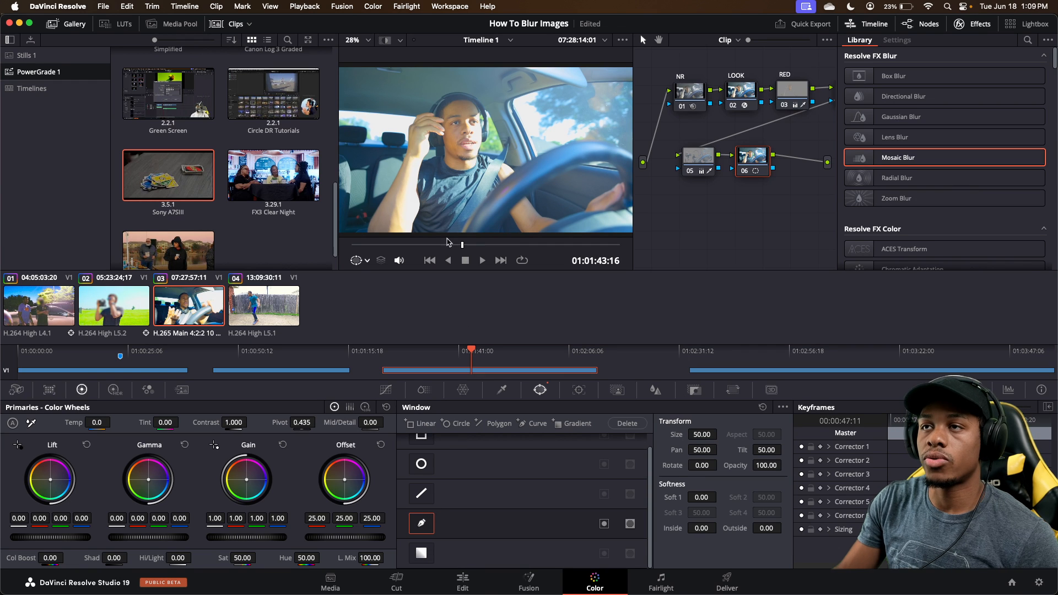
{"action": "left_click", "coordinate": [460, 86]}
{"action": "left_click", "coordinate": [406, 108]}
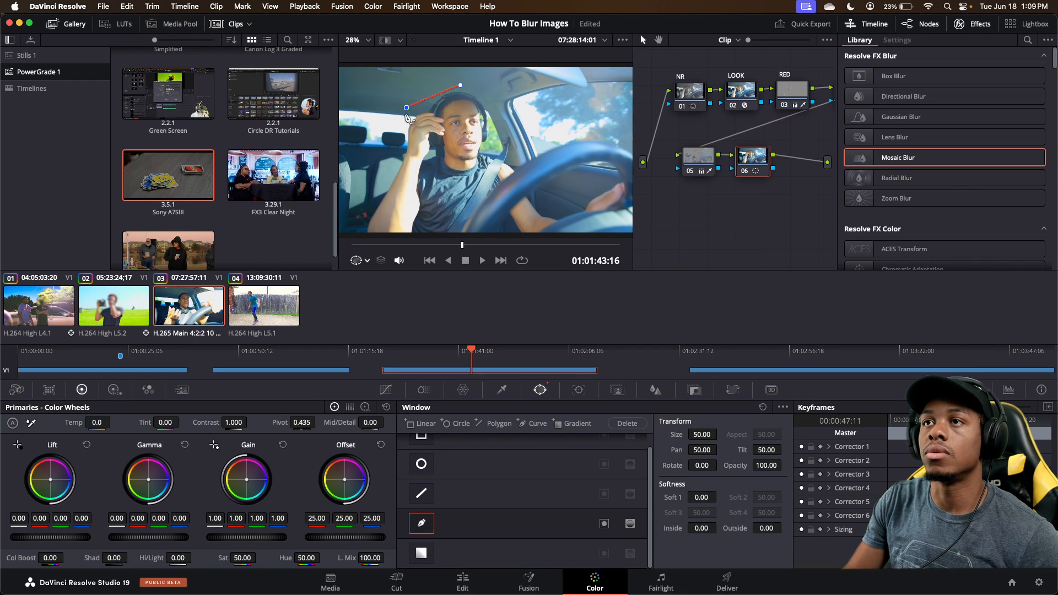
{"action": "left_click", "coordinate": [391, 157]}
{"action": "left_click", "coordinate": [466, 179]}
{"action": "left_click", "coordinate": [536, 163]}
{"action": "left_click", "coordinate": [520, 103]}
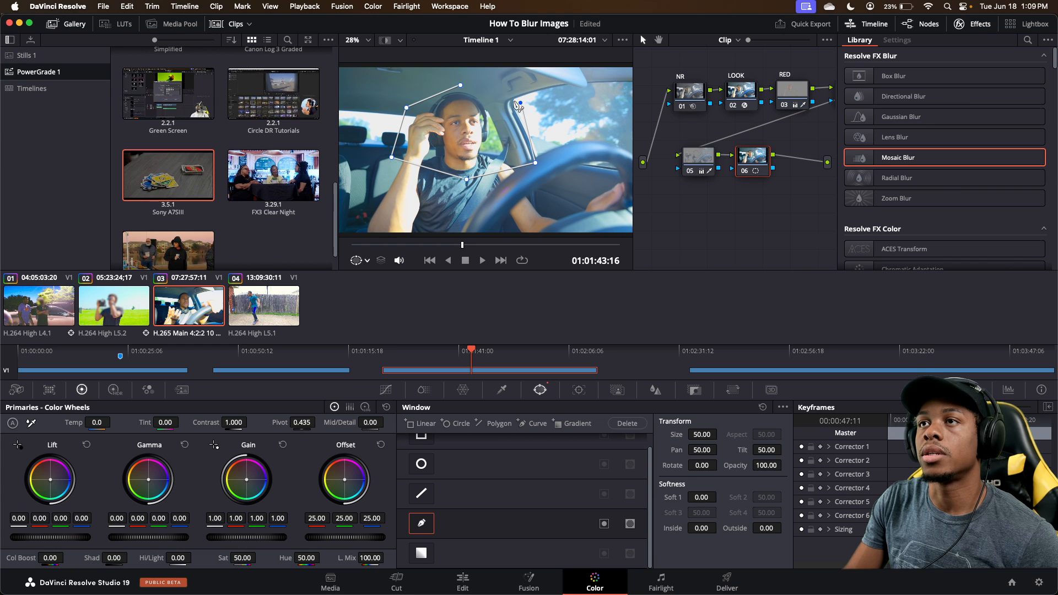
{"action": "left_click", "coordinate": [460, 86]}
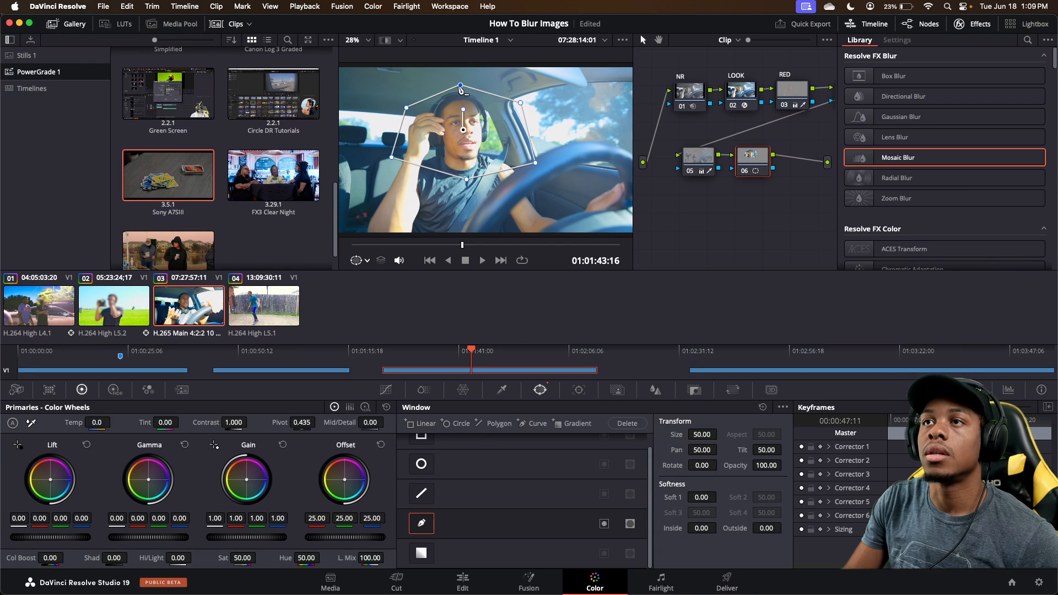
{"action": "left_click_drag", "start_coordinate": [461, 86], "coordinate": [457, 72]}
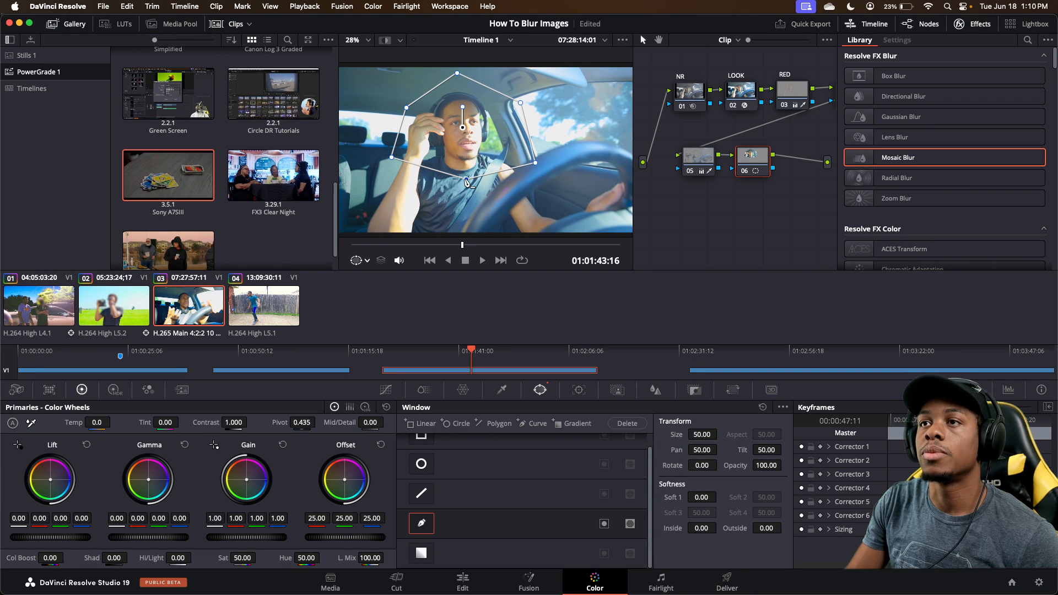
{"action": "left_click_drag", "start_coordinate": [467, 181], "coordinate": [465, 189]}
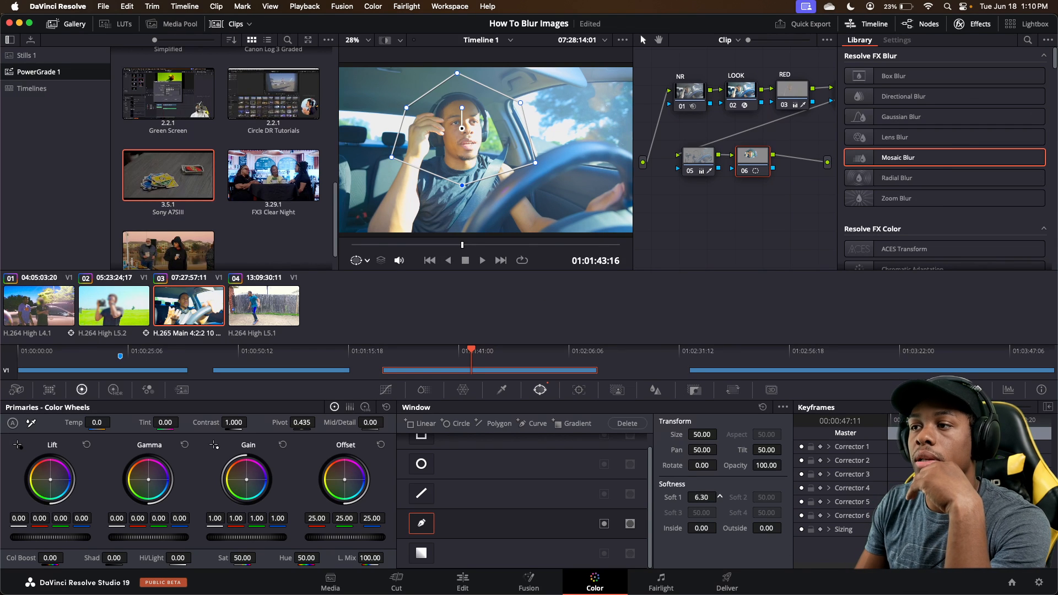
Step: Try the curve window's Soft 1 and Inside softness, and return both values to 0
{"action": "double_click", "coordinate": [700, 498]}
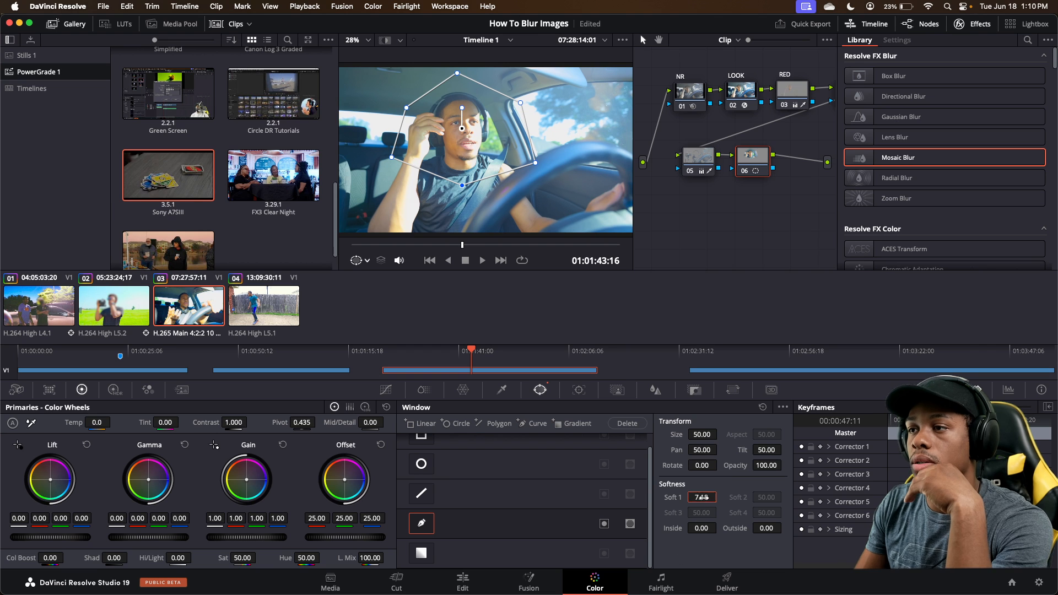
{"action": "type", "text": "0"}
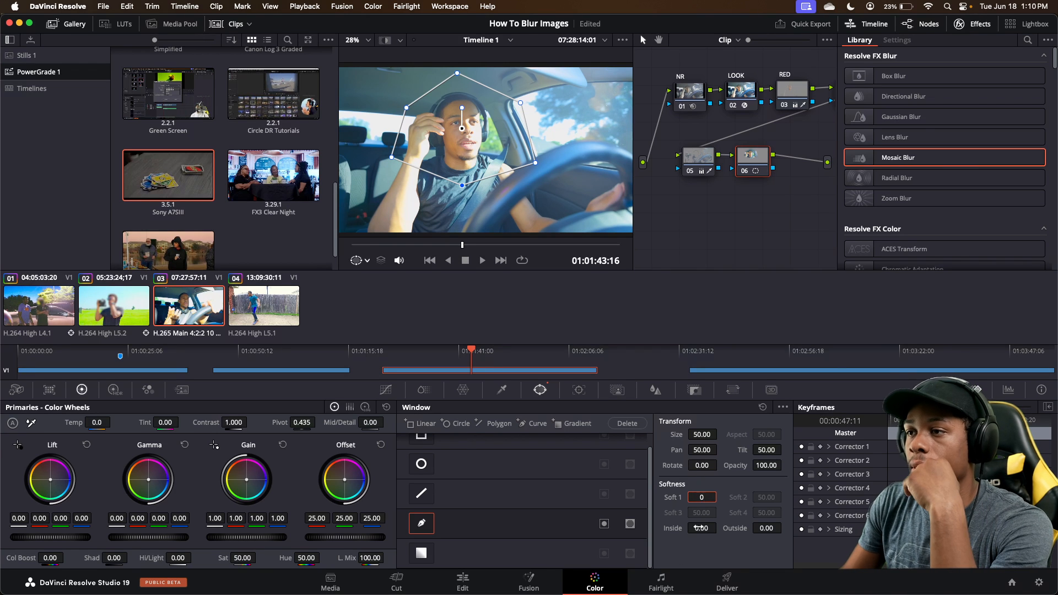
{"action": "mouse_move", "coordinate": [700, 528]}
{"action": "left_mouse_down"}
{"action": "mouse_move", "coordinate": [720, 527]}
{"action": "mouse_move", "coordinate": [709, 528]}
{"action": "left_mouse_up"}
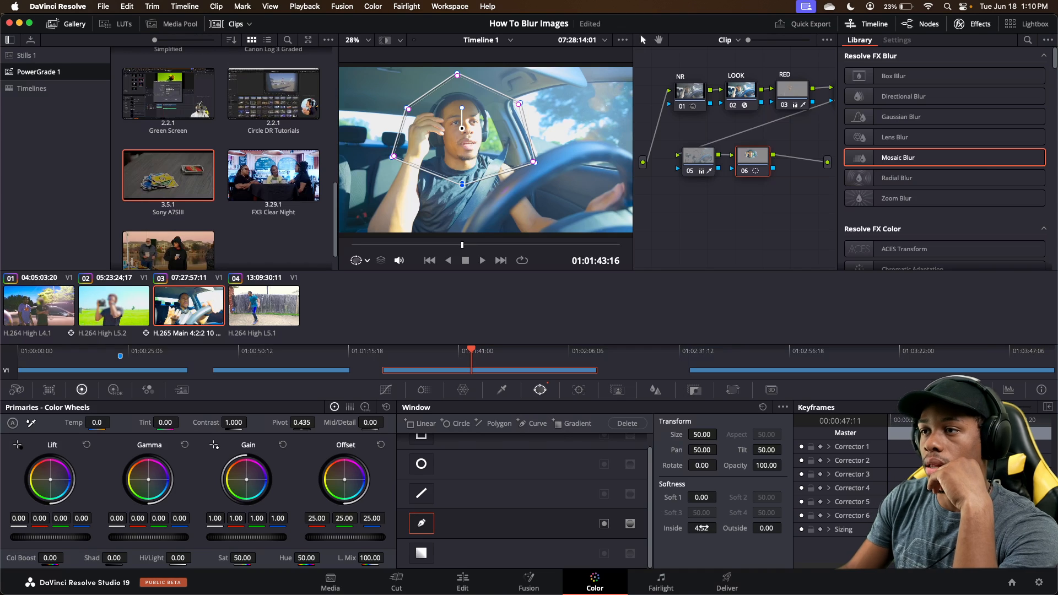
{"action": "double_click", "coordinate": [704, 528]}
{"action": "type", "text": "0"}
{"action": "key", "text": "Return"}
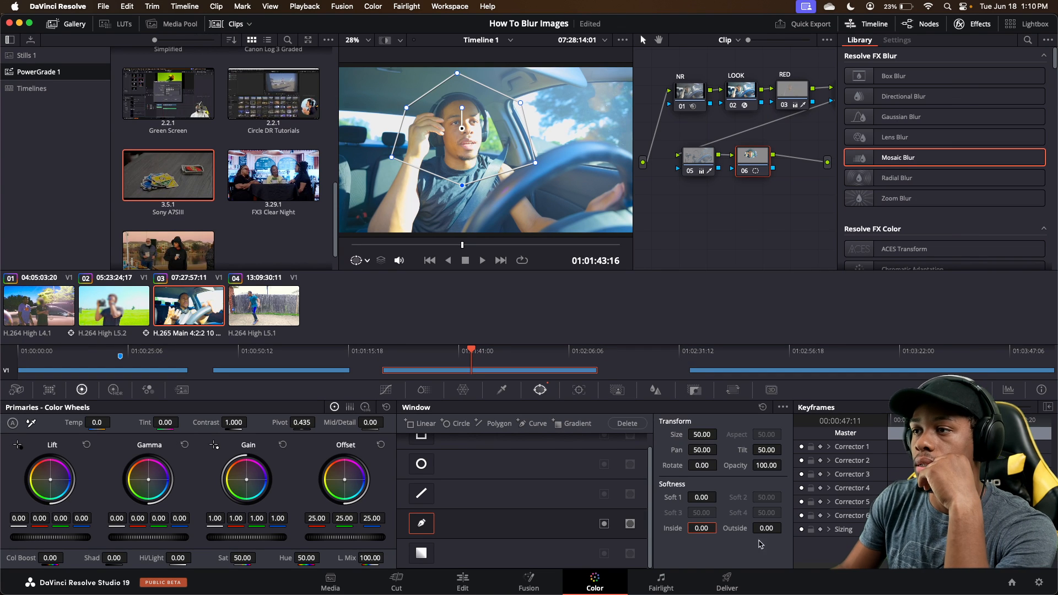
Step: Set the curve window's Outside softness to about 4.74 and apply the Mosaic Blur effect to node 06
{"action": "left_click_drag", "start_coordinate": [767, 528], "coordinate": [776, 528]}
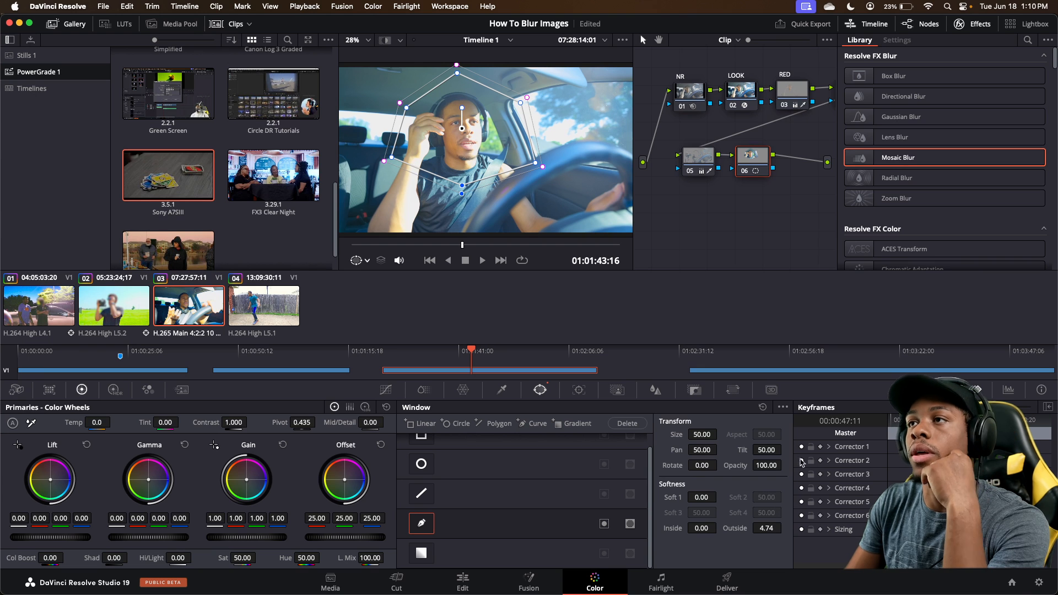
{"action": "left_click_drag", "start_coordinate": [910, 157], "coordinate": [758, 163]}
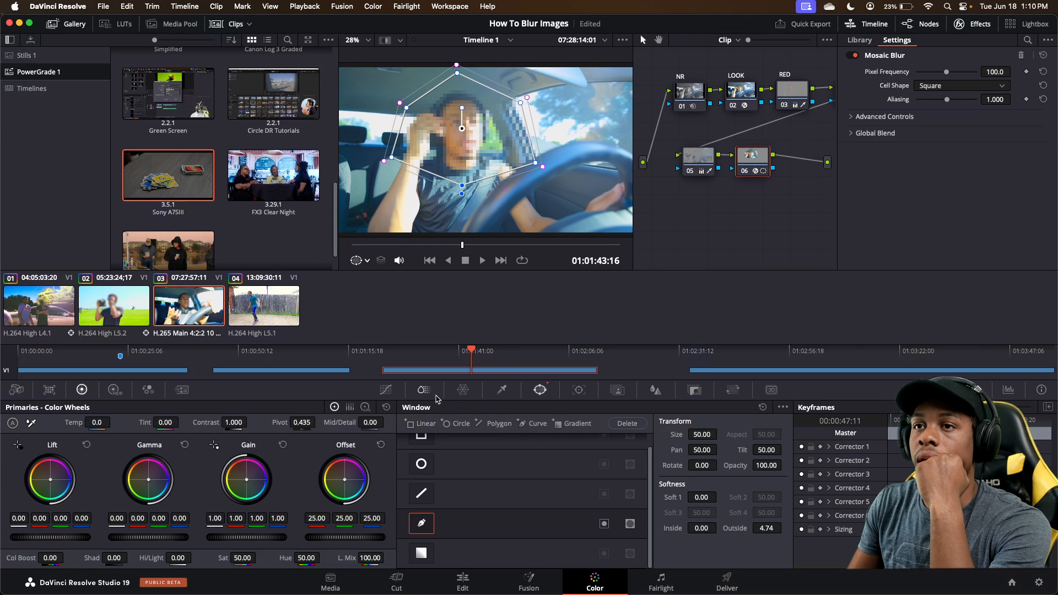
Step: Trim the end of the AF2A9282.MP4 clip to shortly after the playhead on the edit timeline, and return to the Color page
{"action": "left_click", "coordinate": [469, 583]}
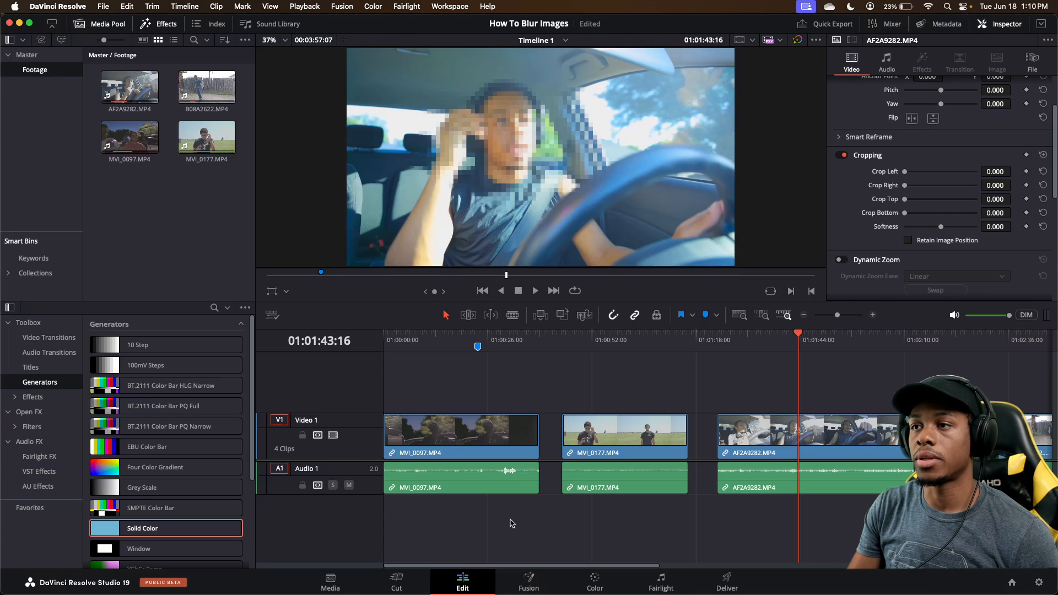
{"action": "left_click_drag", "start_coordinate": [945, 436], "coordinate": [819, 435]}
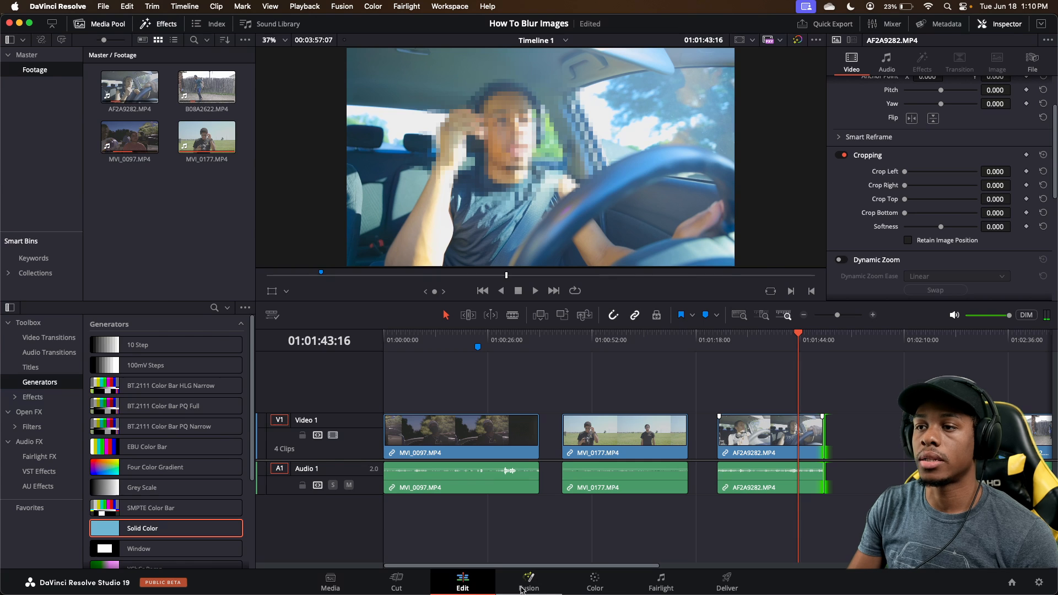
{"action": "left_click", "coordinate": [592, 583]}
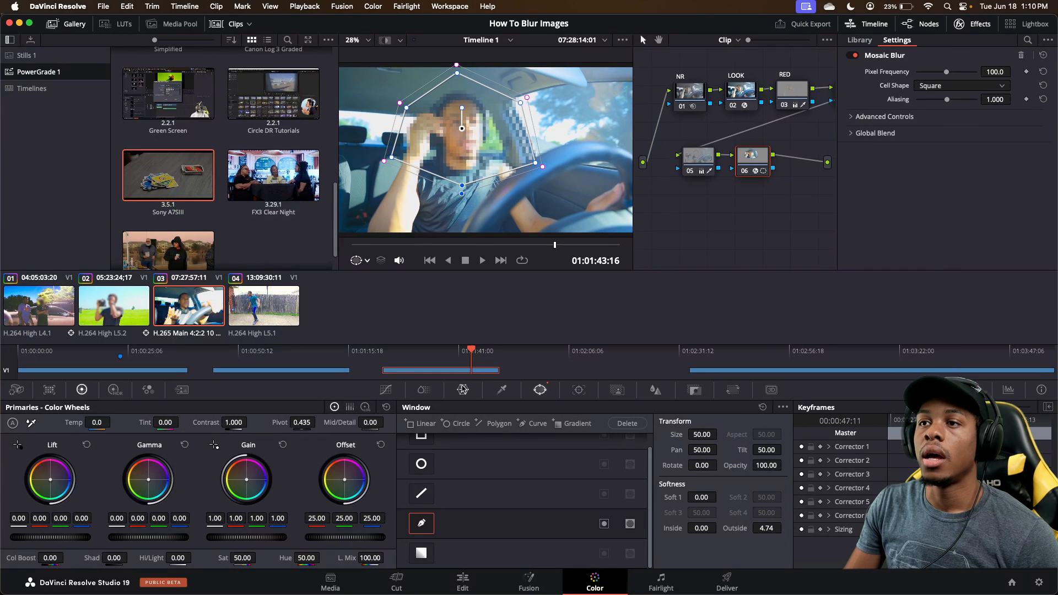
Step: Track the curve window forward and backward through the shortened driver clip, and start playback to check it
{"action": "left_click", "coordinate": [578, 390]}
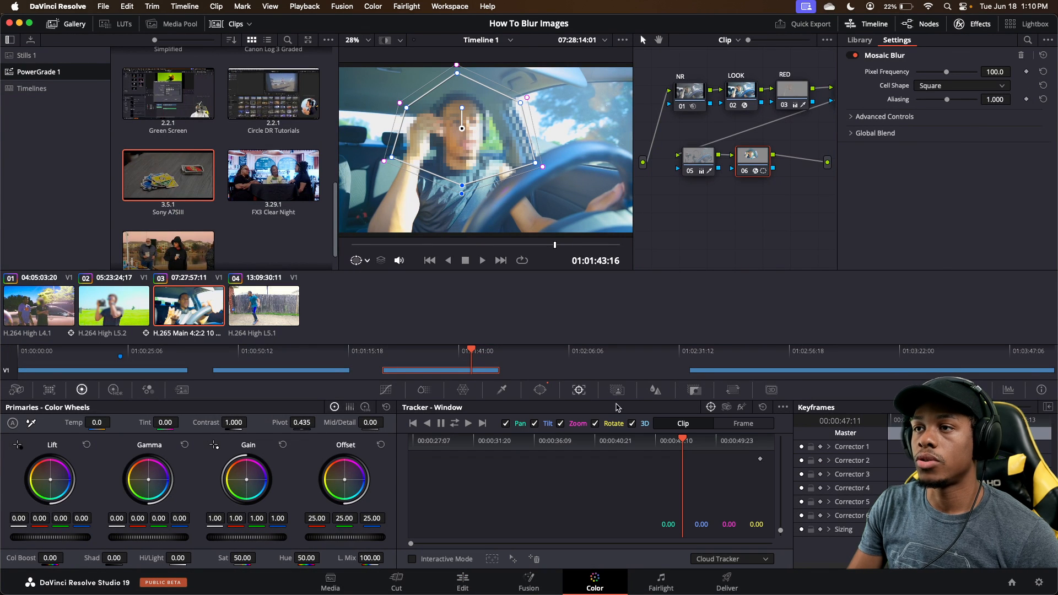
{"action": "left_click", "coordinate": [455, 424]}
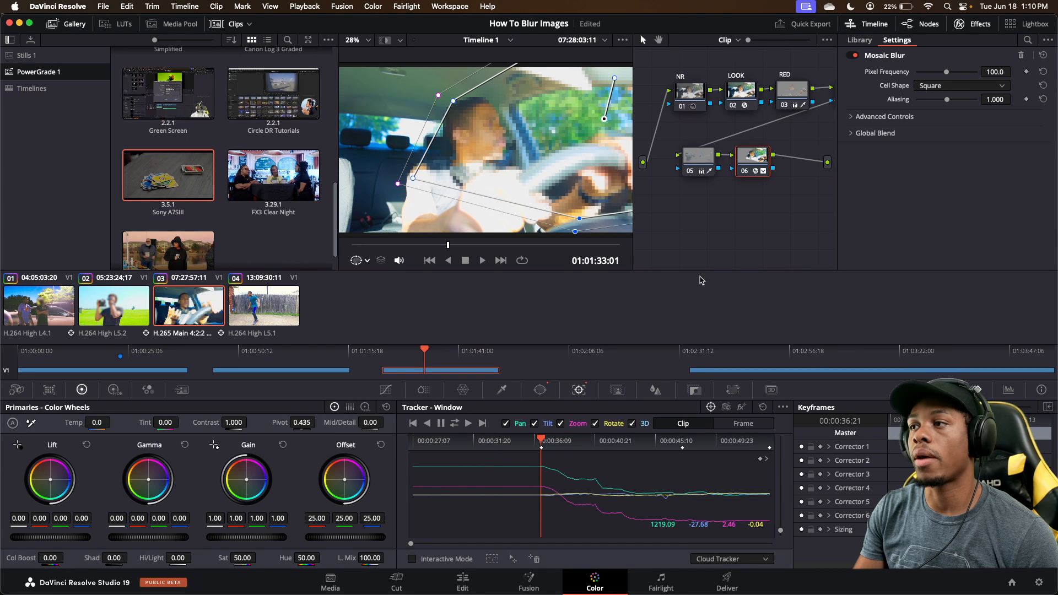
{"action": "key", "text": "space"}
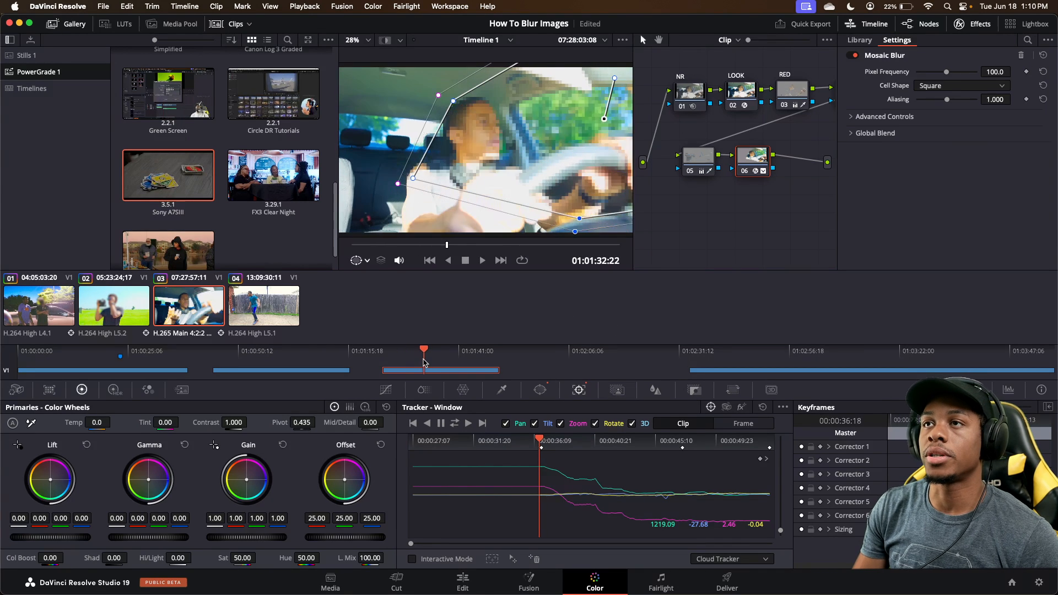
Step: Play the AF2A9282.MP4 clip on the Edit page at several points to check how the mosaic blur follows the driver's face
{"action": "left_click", "coordinate": [463, 582]}
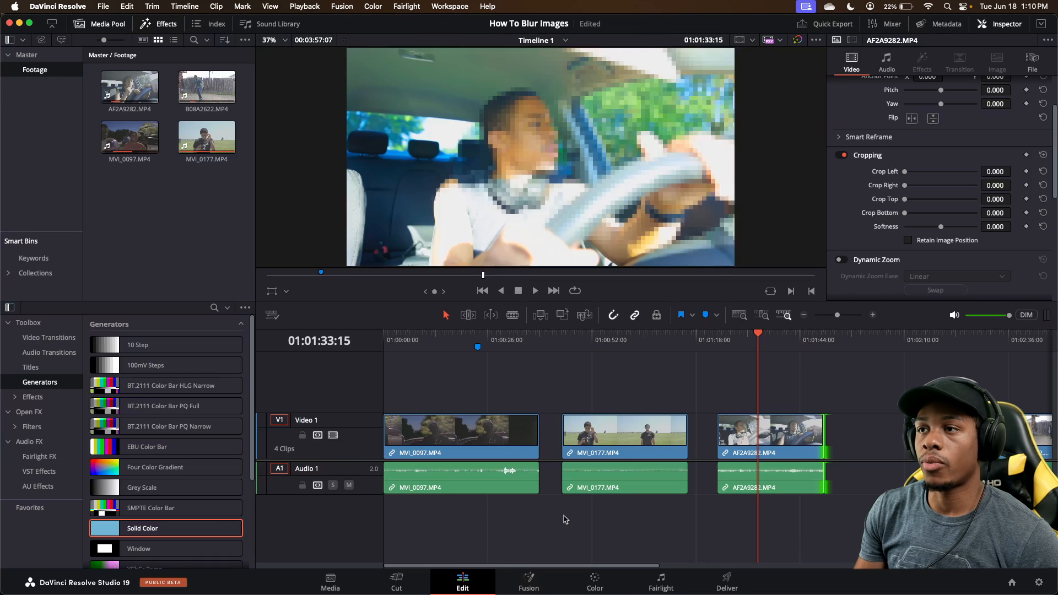
{"action": "key", "text": "space"}
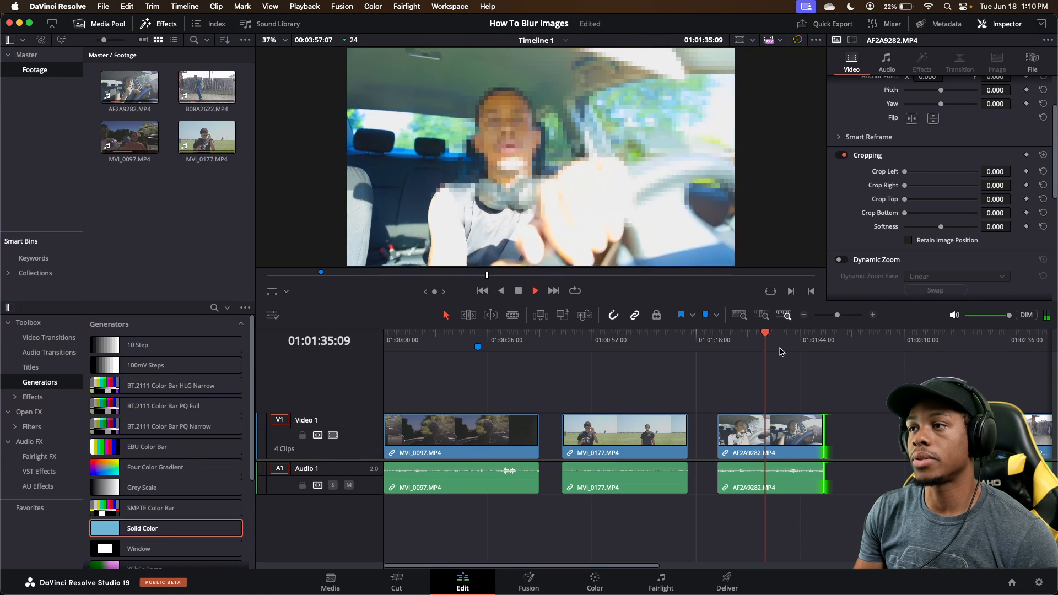
{"action": "left_click_drag", "start_coordinate": [767, 337], "coordinate": [783, 335]}
{"action": "key", "text": "space"}
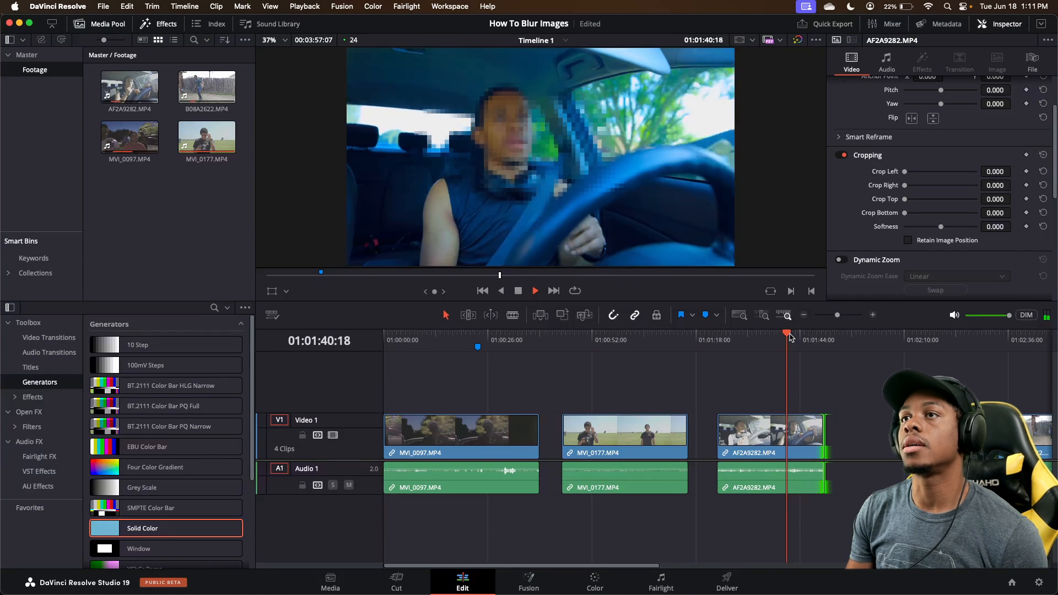
{"action": "key", "text": "space"}
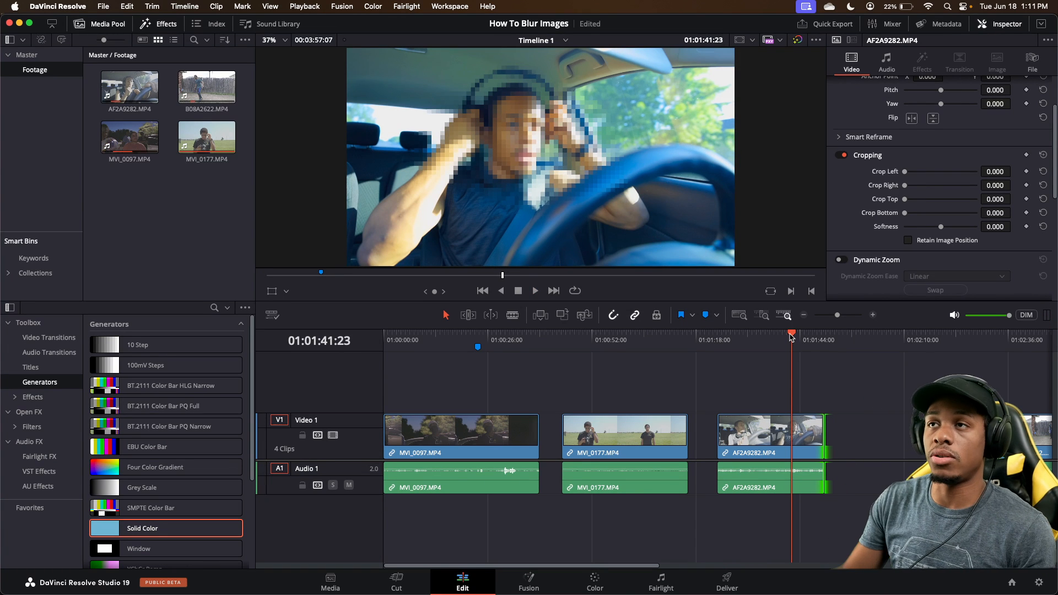
Step: Return to the Color page and disable the curve window on node 06 so the mosaic covers the whole frame
{"action": "left_click", "coordinate": [595, 579]}
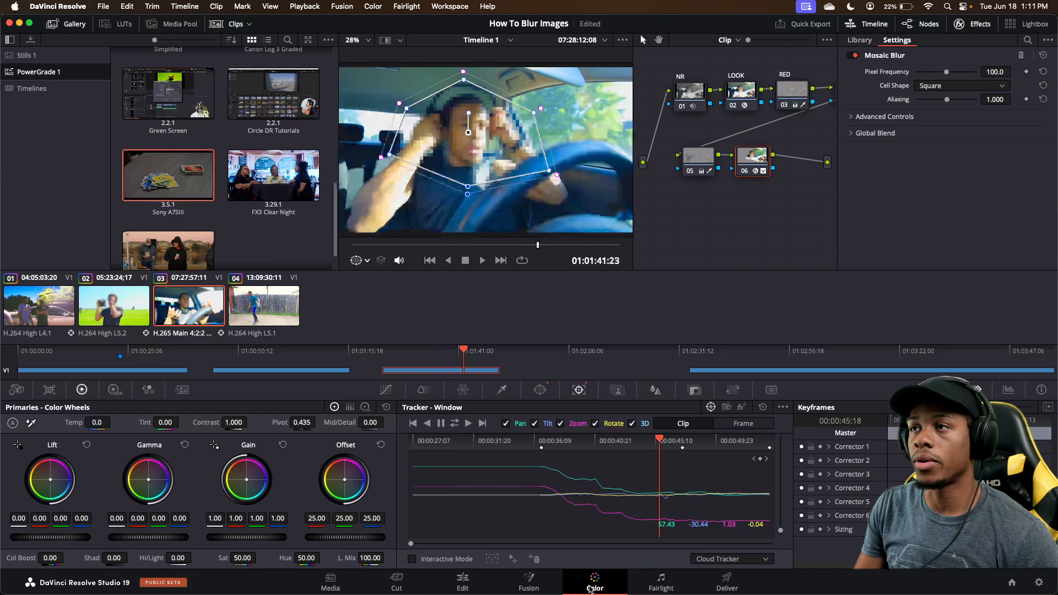
{"action": "left_click", "coordinate": [540, 389]}
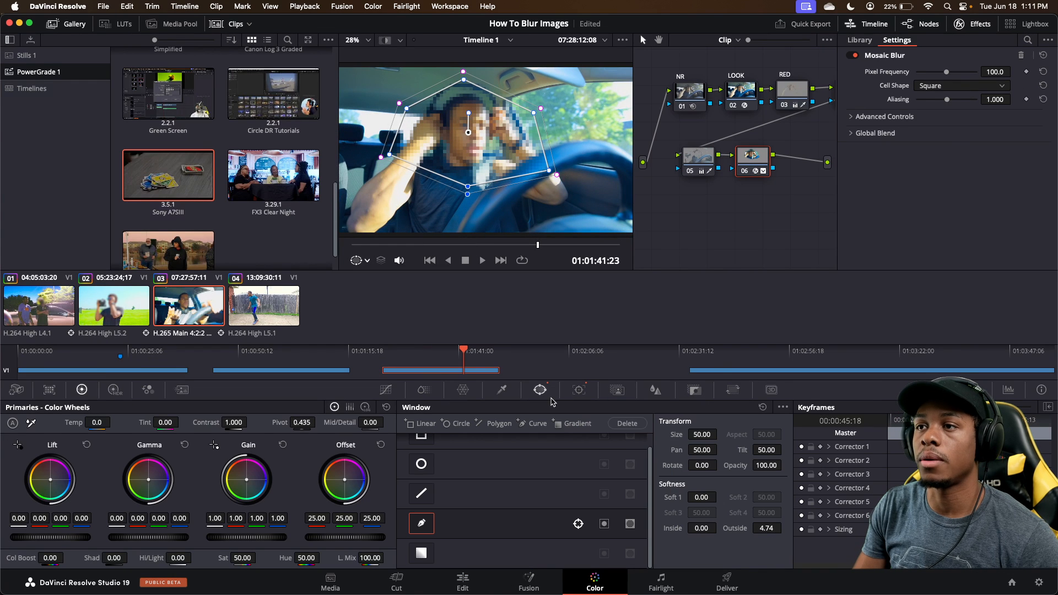
{"action": "left_click", "coordinate": [625, 425]}
{"action": "left_click", "coordinate": [625, 344]}
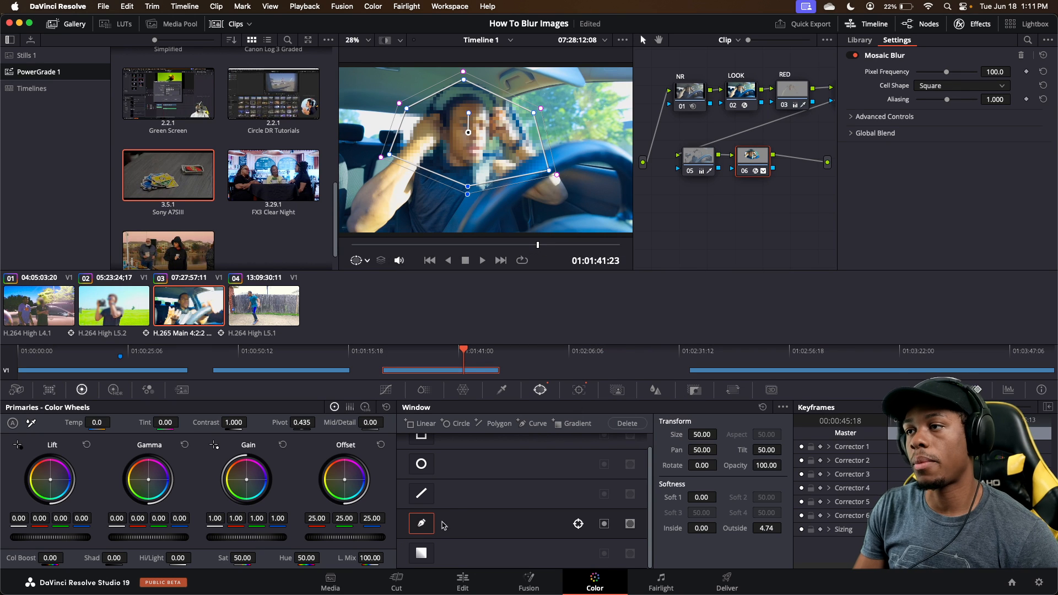
{"action": "left_click", "coordinate": [423, 525]}
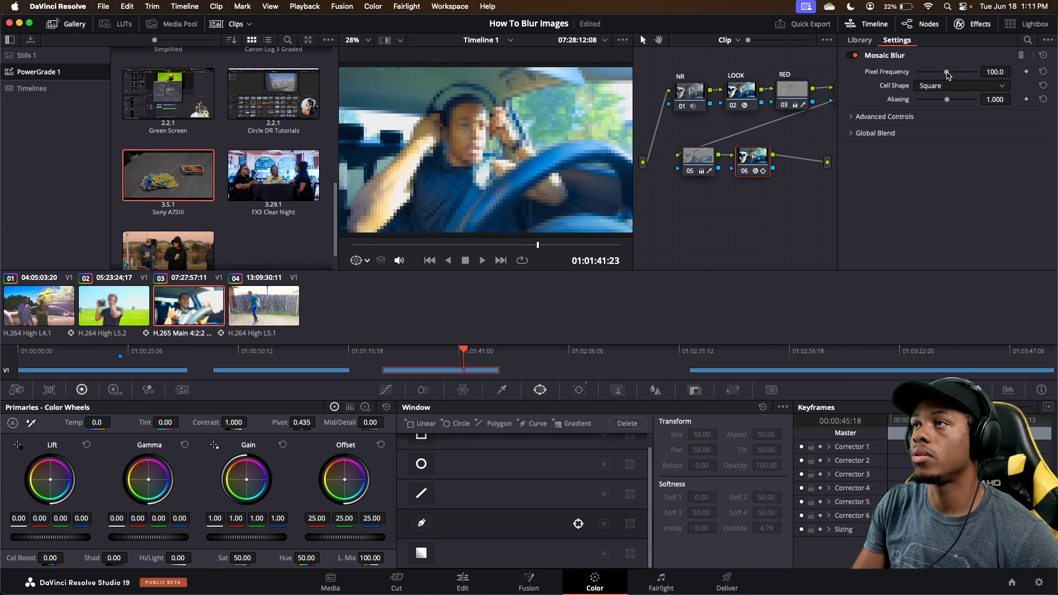
Step: Set the Mosaic Blur's pixel frequency to 141.4 and aliasing to 0, trying the Hexagon cell shape before choosing Triangle
{"action": "left_click_drag", "start_coordinate": [948, 75], "coordinate": [957, 81]}
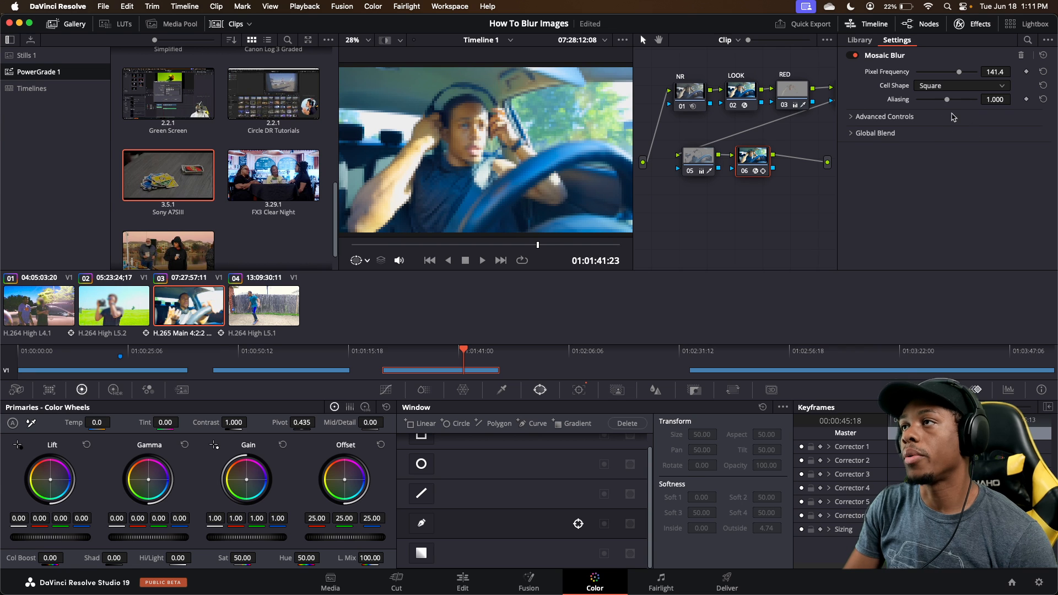
{"action": "left_click_drag", "start_coordinate": [948, 103], "coordinate": [915, 110]}
{"action": "left_click", "coordinate": [955, 86]}
{"action": "left_click", "coordinate": [949, 108]}
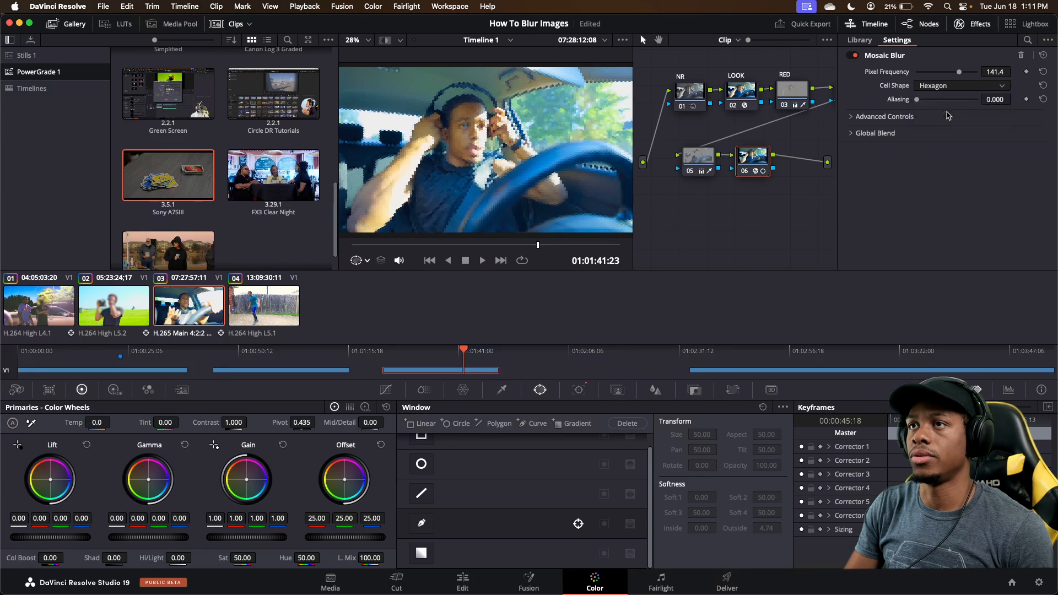
{"action": "left_click", "coordinate": [955, 86]}
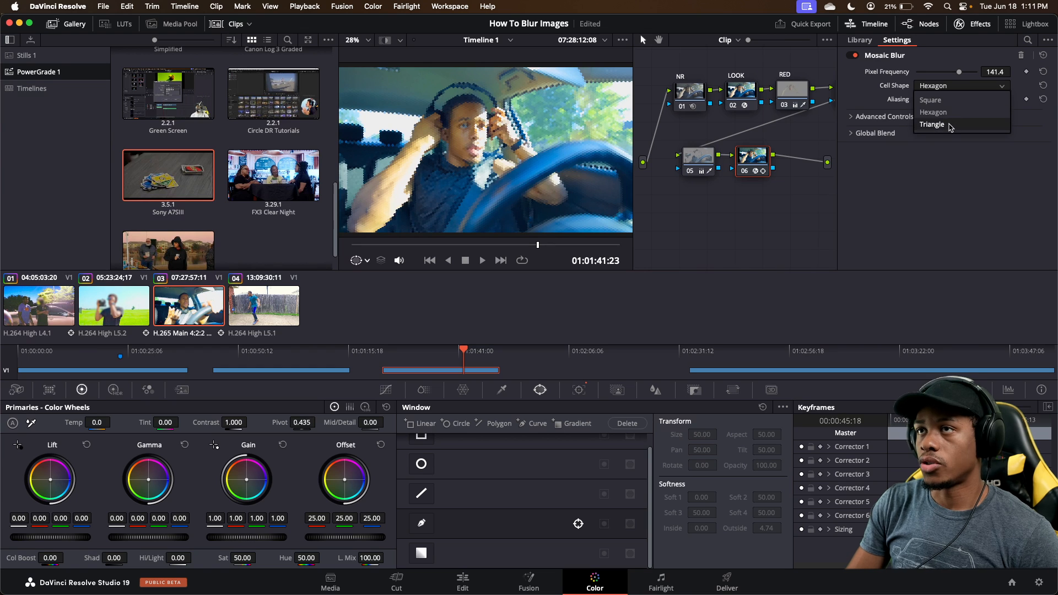
{"action": "left_click", "coordinate": [950, 126]}
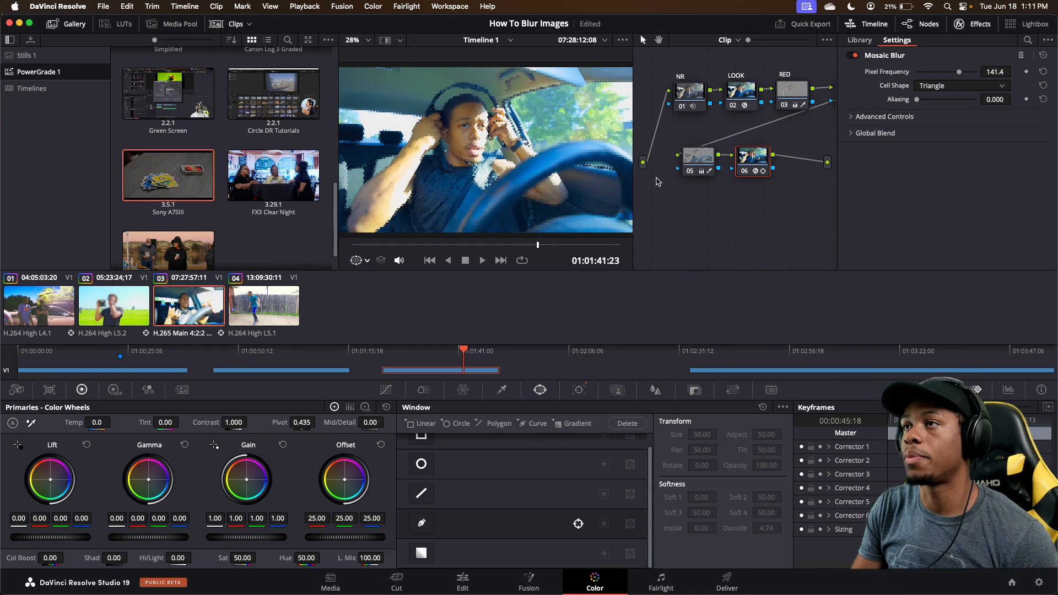
Step: Move the B08A2622.MP4 clip closer to the AF2A9282.MP4 clip on the edit timeline and play it
{"action": "left_click", "coordinate": [462, 578]}
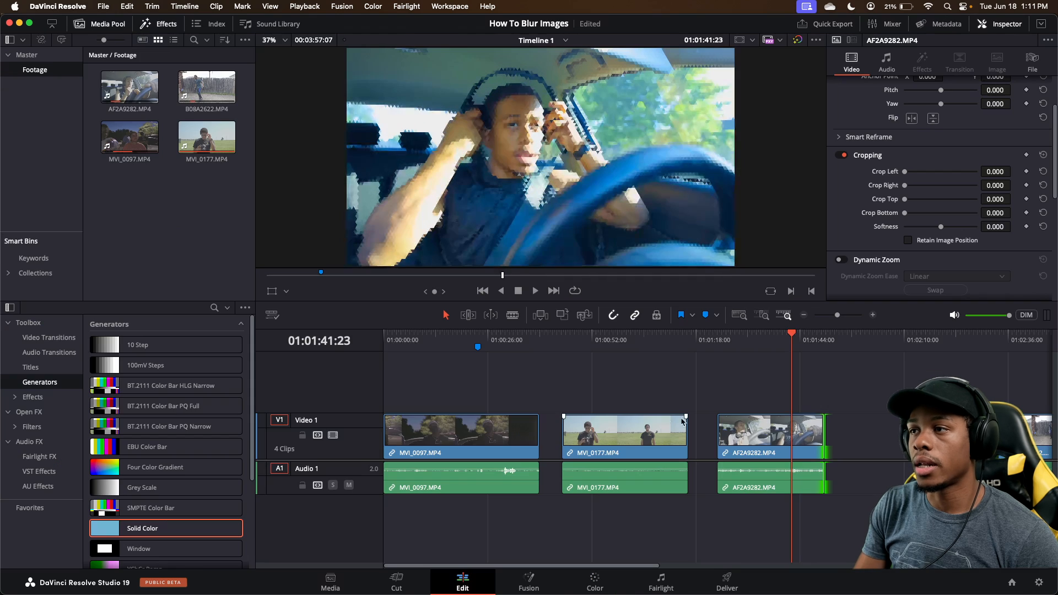
{"action": "left_click", "coordinate": [743, 339]}
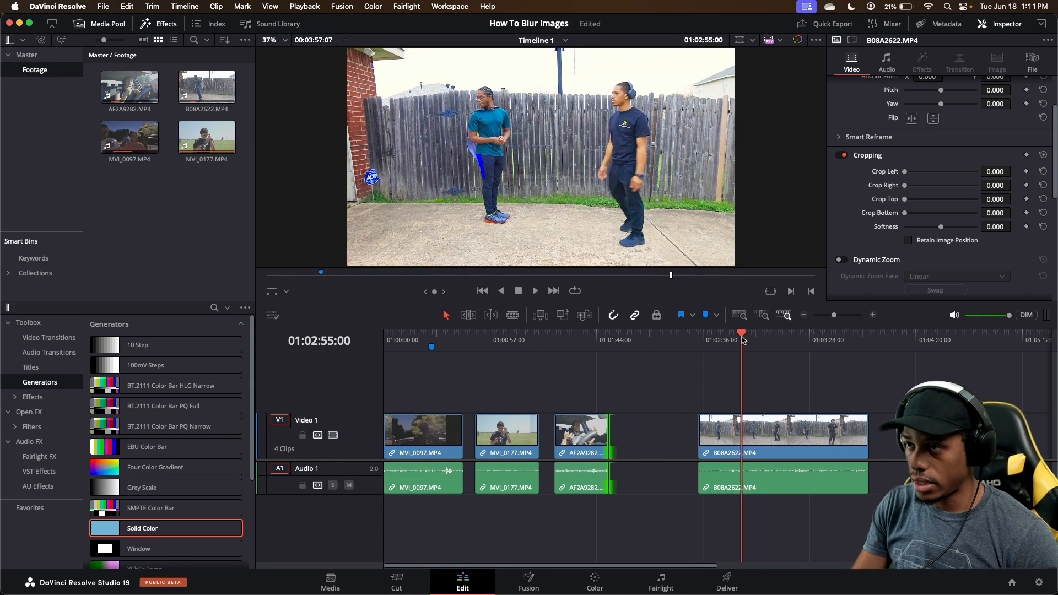
{"action": "left_click_drag", "start_coordinate": [785, 448], "coordinate": [712, 451]}
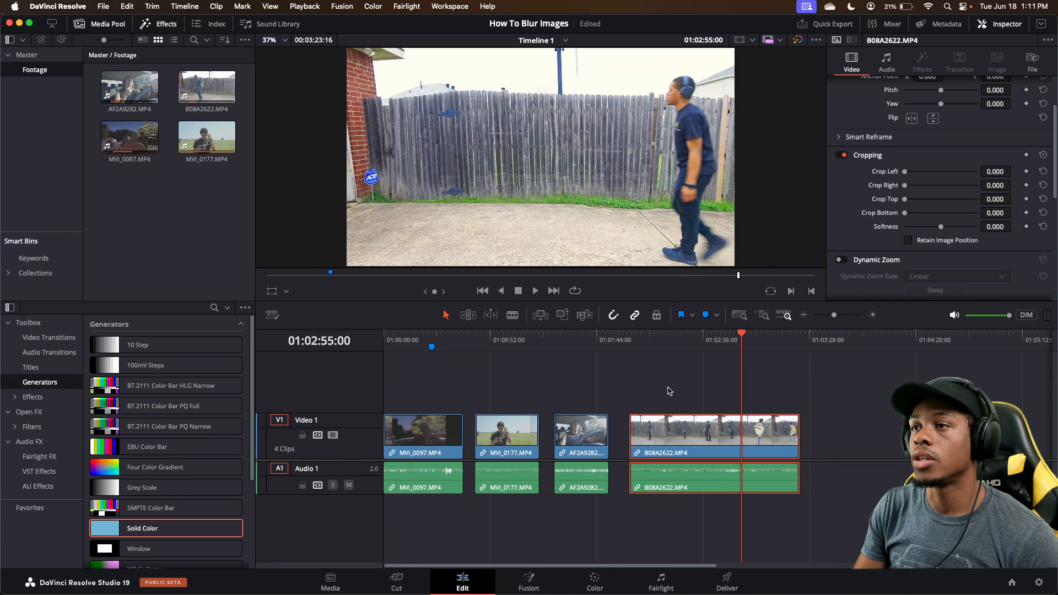
{"action": "key", "text": "space"}
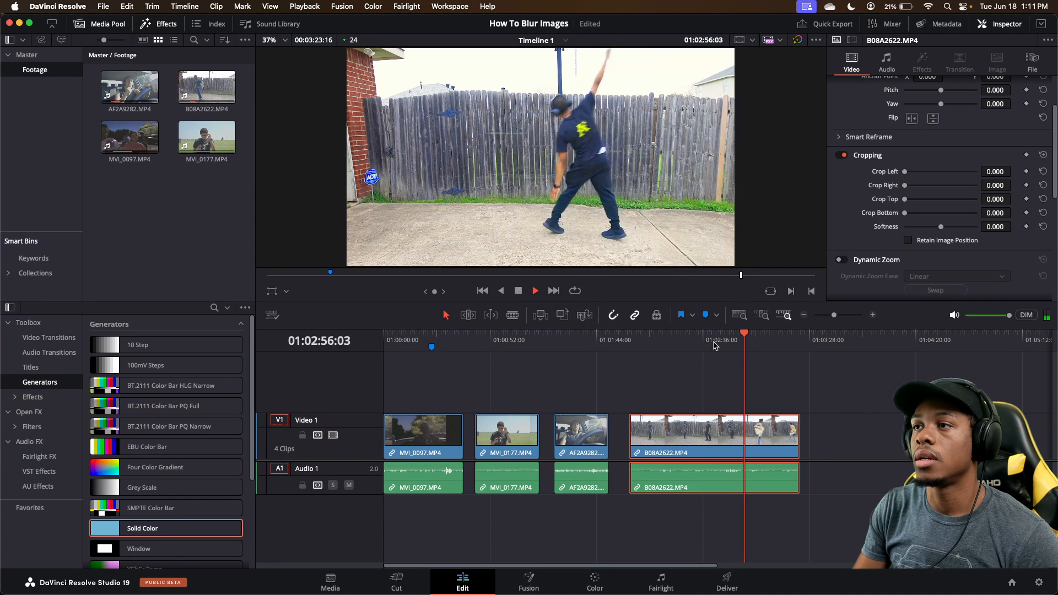
Step: Trim the B08A2622.MP4 clip on the edit timeline to a shorter section and move the playhead near its beginning
{"action": "left_click", "coordinate": [714, 345]}
{"action": "left_click_drag", "start_coordinate": [713, 345], "coordinate": [740, 349]}
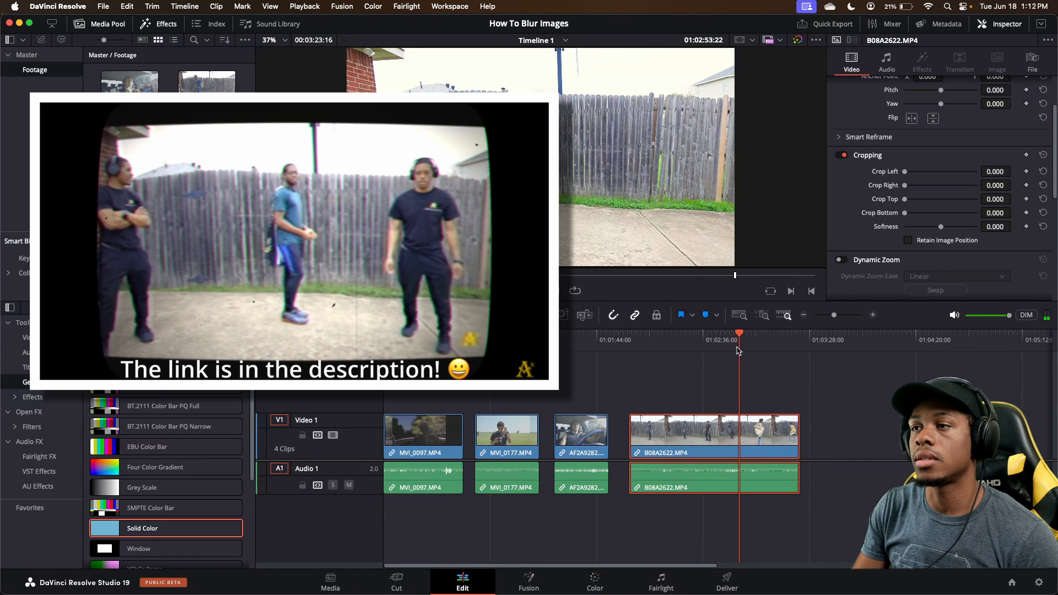
{"action": "mouse_move", "coordinate": [633, 433]}
{"action": "left_mouse_down"}
{"action": "mouse_move", "coordinate": [742, 436]}
{"action": "mouse_move", "coordinate": [636, 443]}
{"action": "mouse_move", "coordinate": [650, 442]}
{"action": "left_mouse_up"}
{"action": "left_click", "coordinate": [650, 345]}
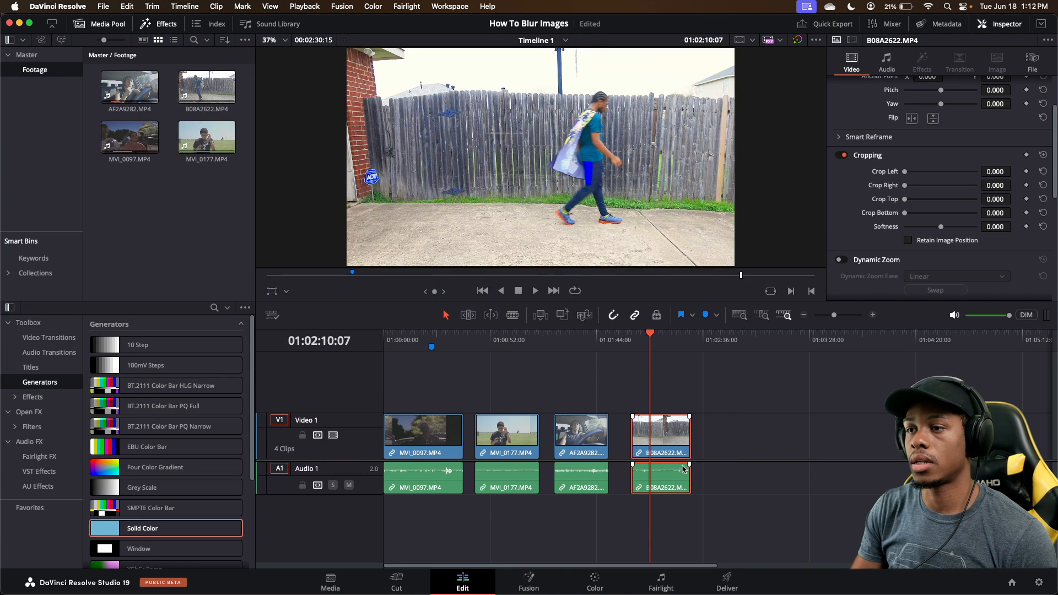
Step: On the Color page, add serial node 05 after LOOK ADJ, place it below the node chain and apply Zoom Blur to it
{"action": "left_click", "coordinate": [594, 584]}
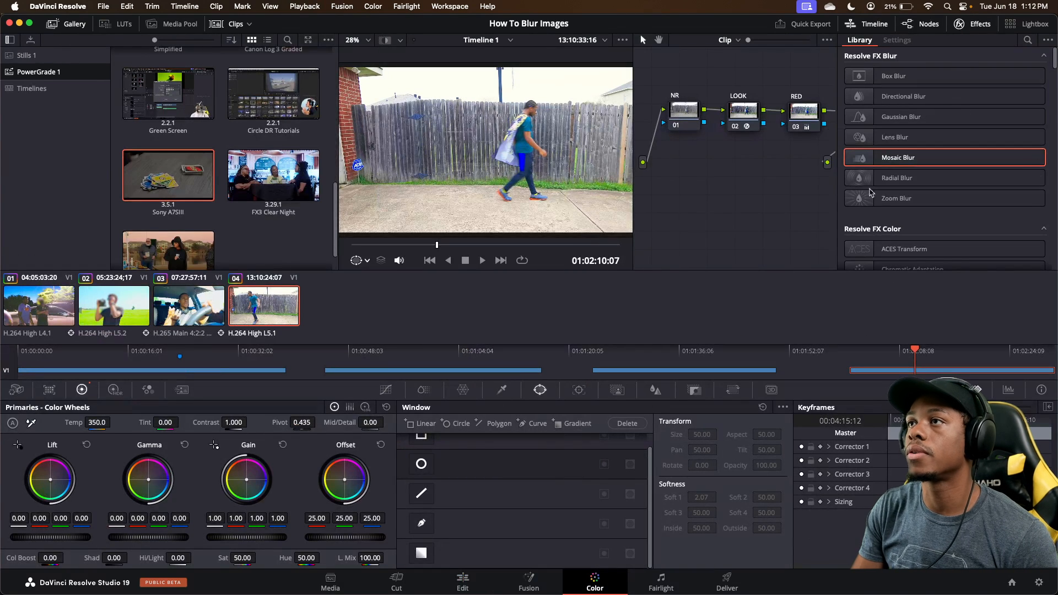
{"action": "key", "text": "alt+s"}
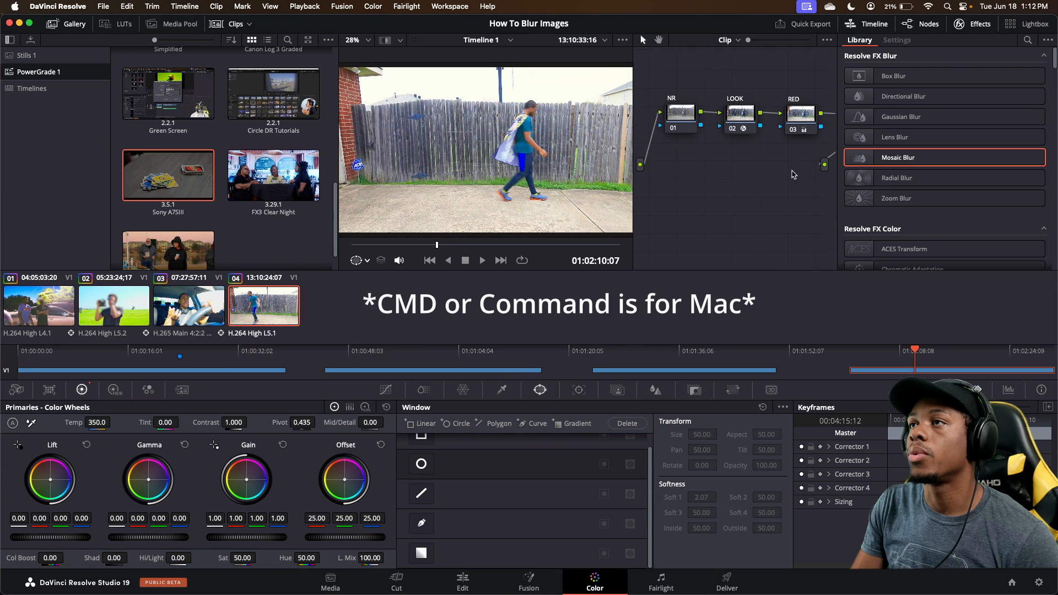
{"action": "left_click_drag", "start_coordinate": [825, 137], "coordinate": [805, 131]}
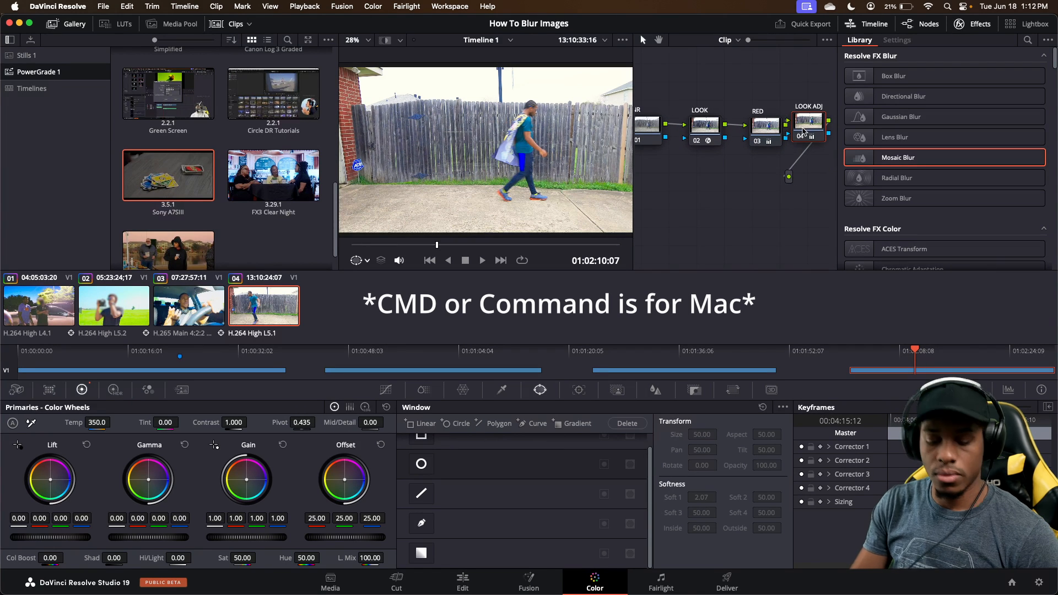
{"action": "key", "text": "alt+s"}
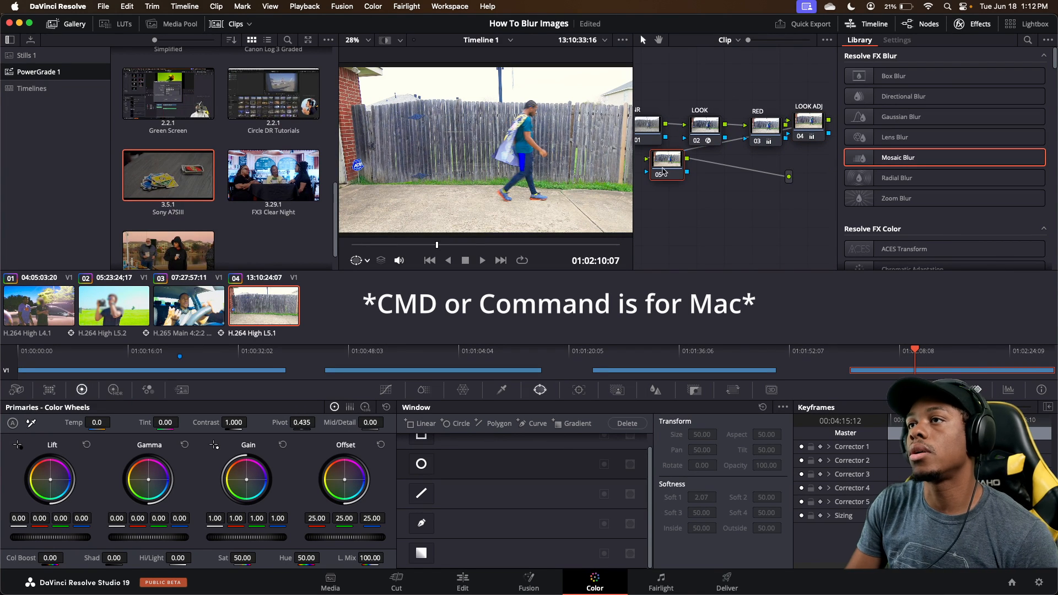
{"action": "left_click_drag", "start_coordinate": [666, 177], "coordinate": [683, 205]}
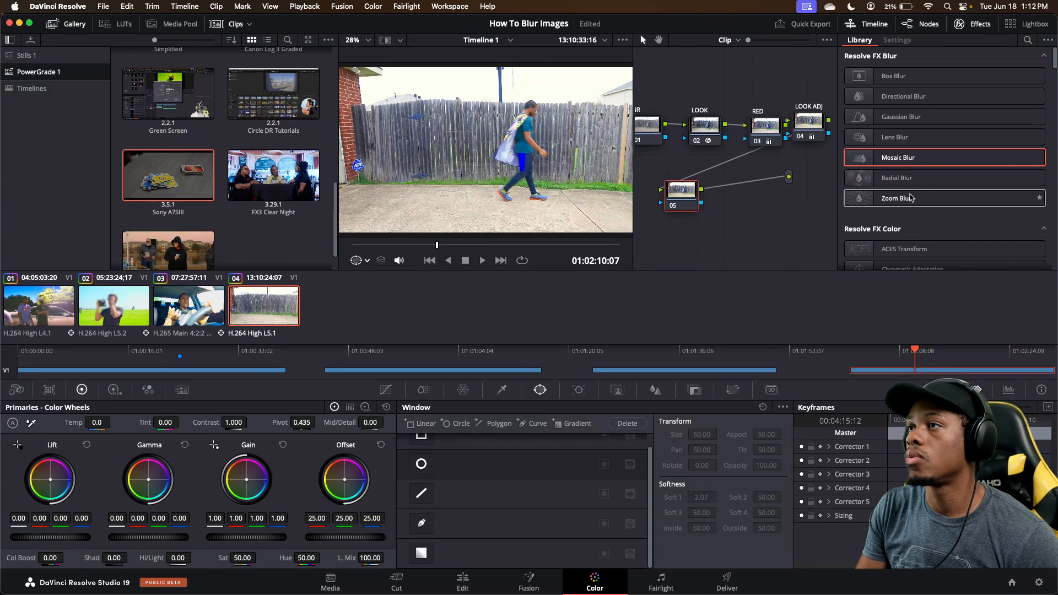
{"action": "left_click_drag", "start_coordinate": [904, 198], "coordinate": [680, 198]}
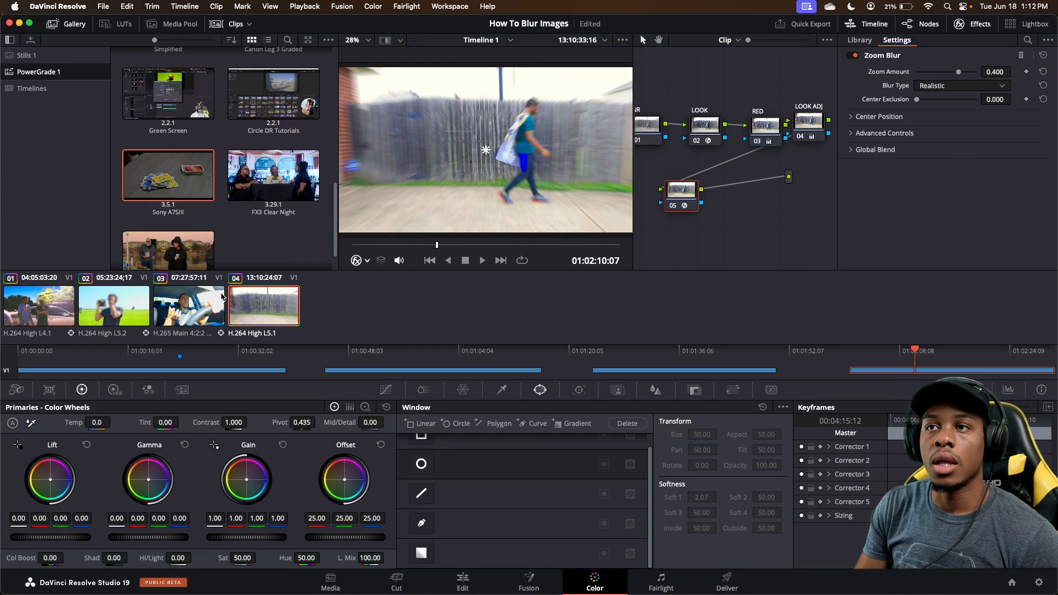
Step: At 01:02:02:18, add a circle power window to node 05, place it over the man's upper body and invert it
{"action": "left_click_drag", "start_coordinate": [463, 246], "coordinate": [369, 256]}
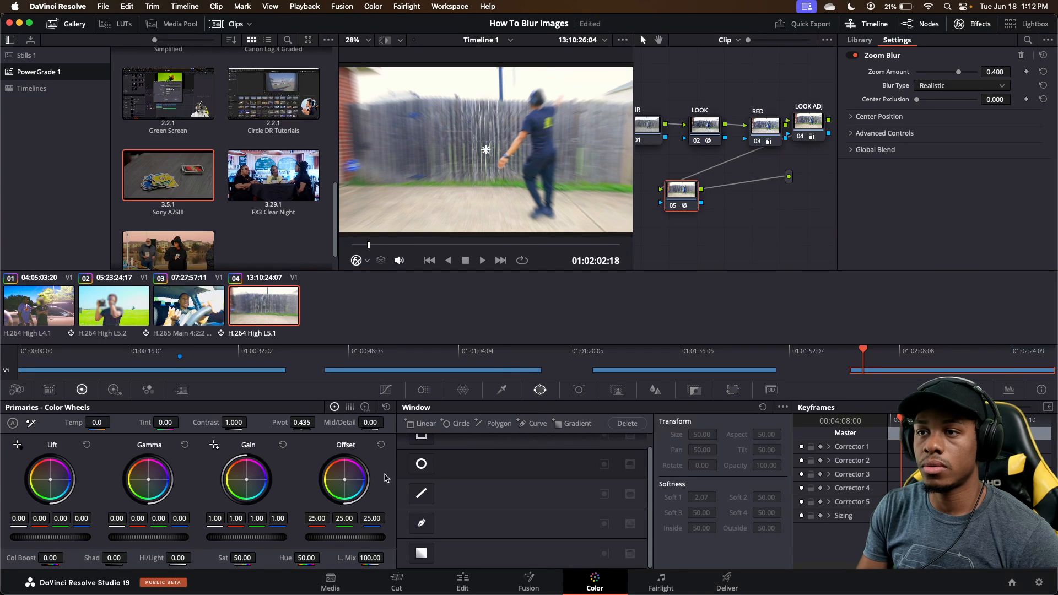
{"action": "left_click", "coordinate": [421, 465]}
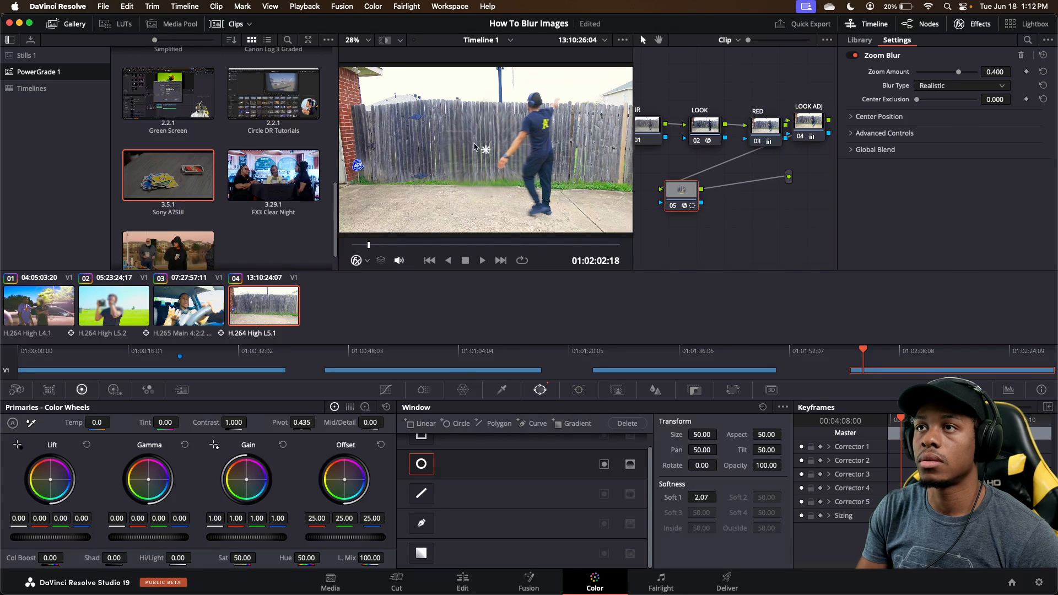
{"action": "left_click", "coordinate": [368, 262]}
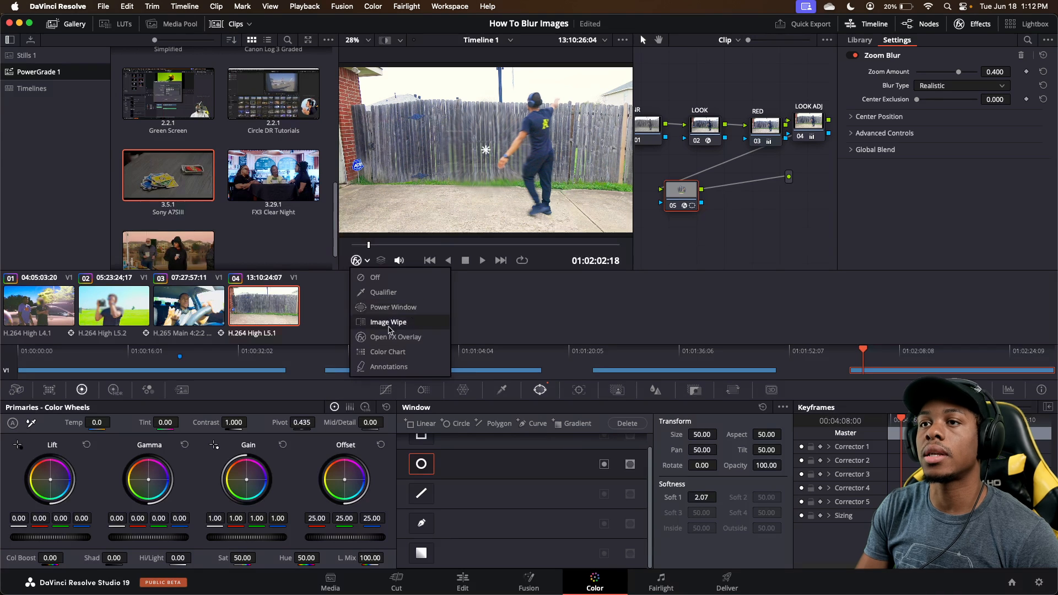
{"action": "left_click", "coordinate": [385, 307]}
{"action": "left_click_drag", "start_coordinate": [486, 149], "coordinate": [532, 113]}
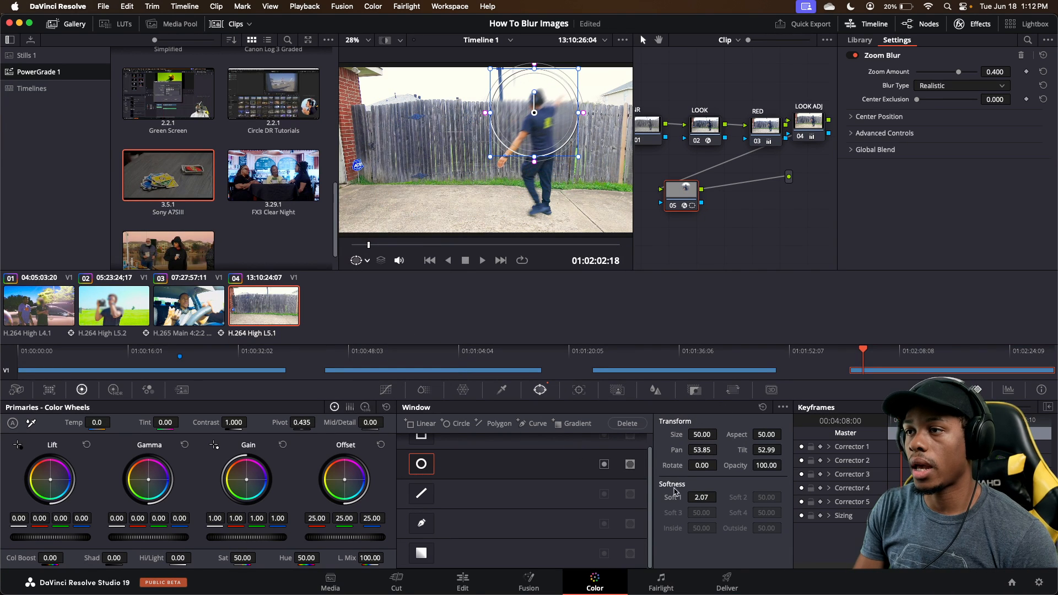
{"action": "left_click", "coordinate": [604, 464]}
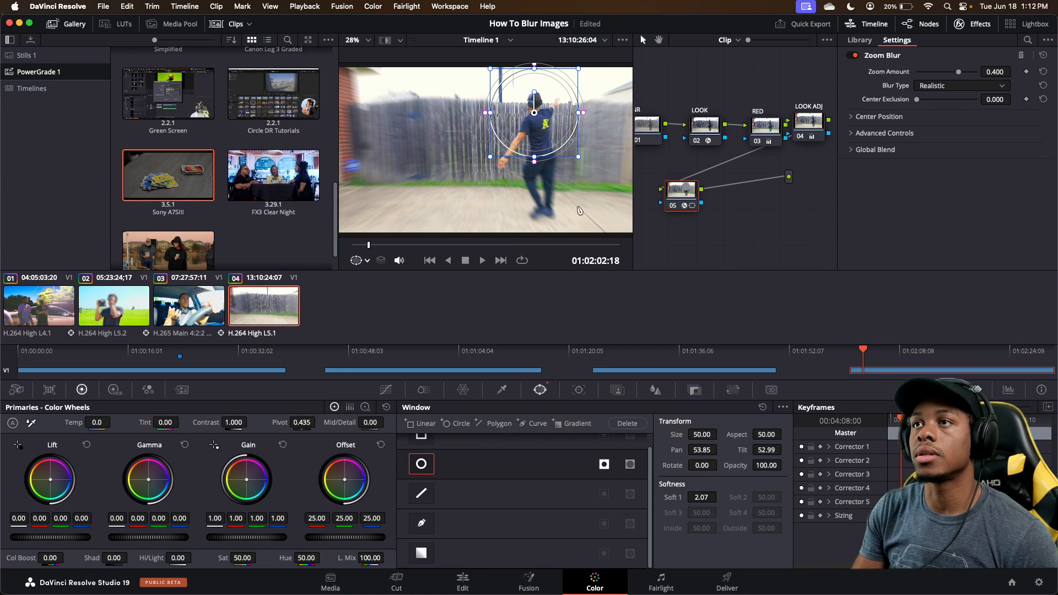
Step: Stretch the circle window around the man's whole body, with aspect about 29.18, pan about 54.02 and tilt about 49.87
{"action": "left_click_drag", "start_coordinate": [534, 124], "coordinate": [540, 136]}
{"action": "mouse_move", "coordinate": [542, 173]}
{"action": "left_mouse_down"}
{"action": "mouse_move", "coordinate": [538, 223]}
{"action": "mouse_move", "coordinate": [539, 178]}
{"action": "left_mouse_up"}
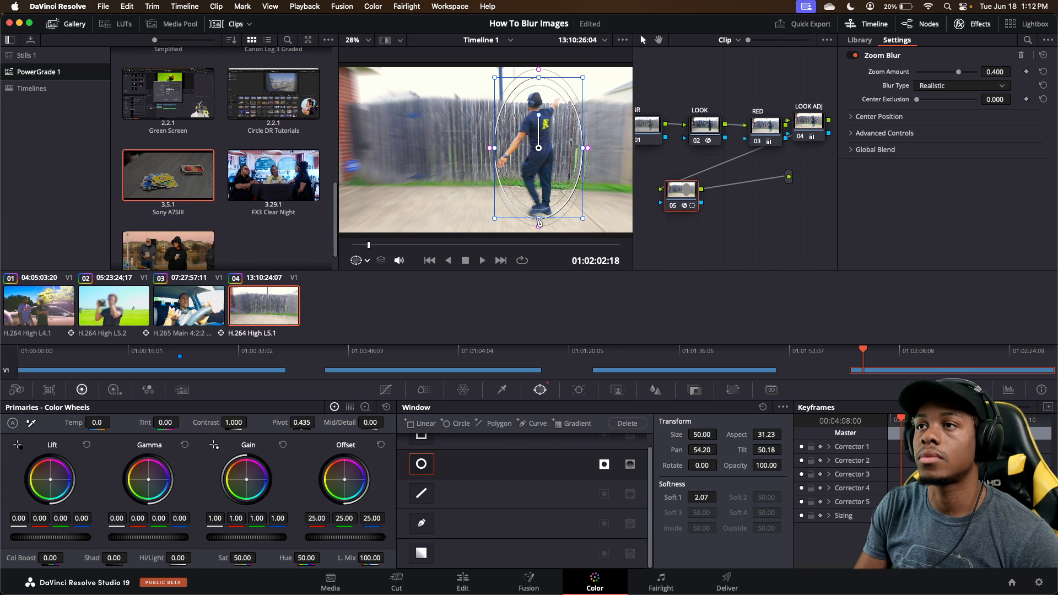
{"action": "left_click_drag", "start_coordinate": [538, 222], "coordinate": [539, 232]}
{"action": "left_click_drag", "start_coordinate": [538, 188], "coordinate": [536, 192]}
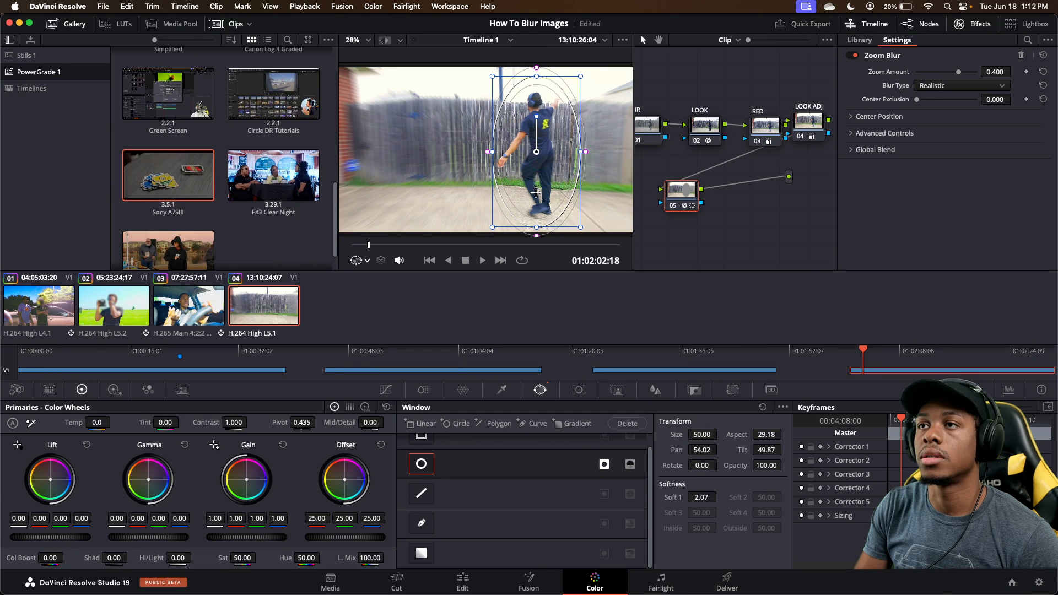
Step: Play the B08A2622.MP4 clip on the Edit page and trim its end to 01:02:06:02
{"action": "left_click", "coordinate": [462, 582]}
{"action": "scroll", "coordinate": [623, 487], "scroll_direction": "up", "scroll_amount": 5}
{"action": "scroll", "coordinate": [623, 487], "scroll_direction": "up", "scroll_amount": 3}
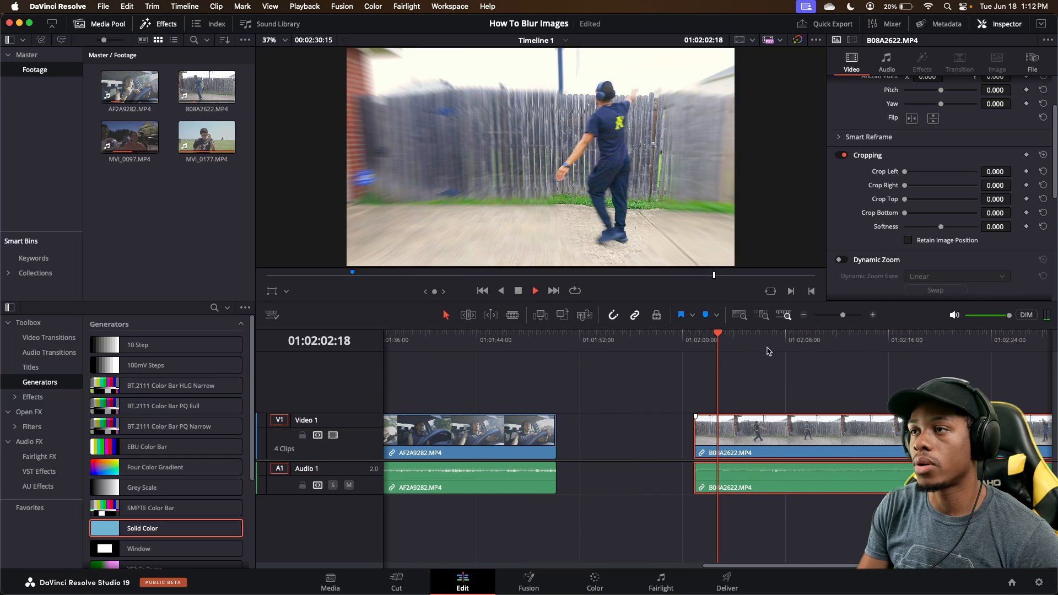
{"action": "key", "text": "space"}
{"action": "mouse_move", "coordinate": [772, 340]}
{"action": "left_mouse_down"}
{"action": "mouse_move", "coordinate": [790, 341]}
{"action": "mouse_move", "coordinate": [762, 345]}
{"action": "left_mouse_up"}
{"action": "scroll", "coordinate": [839, 460], "scroll_direction": "down", "scroll_amount": 3}
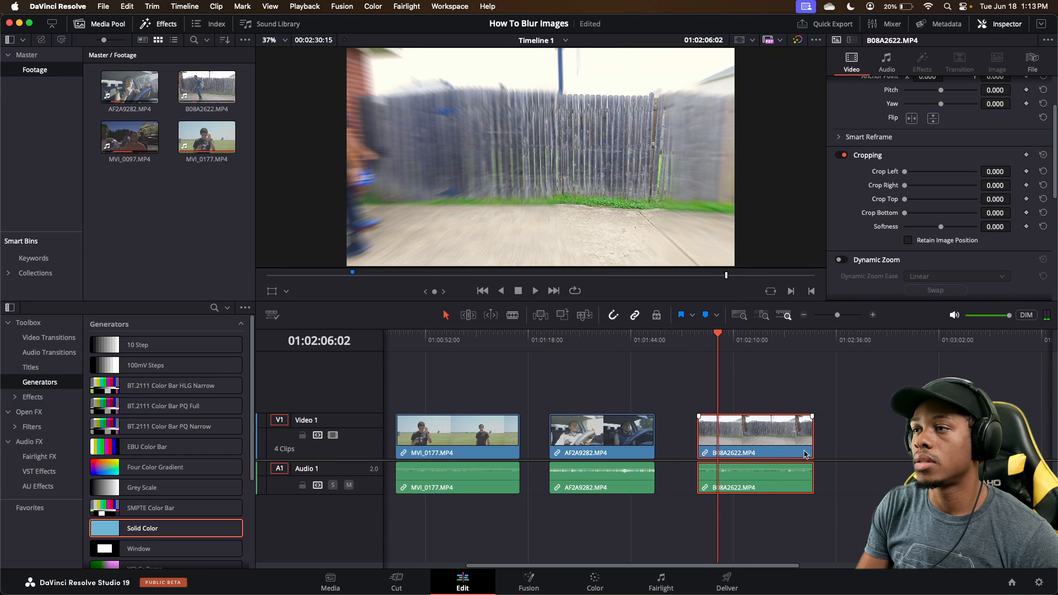
{"action": "left_click_drag", "start_coordinate": [809, 437], "coordinate": [717, 438]}
Step: Back on the Color page, shift the circle window at 01:02:02:20 to pan about 53.80 and tilt about 49.82
{"action": "left_click", "coordinate": [594, 579]}
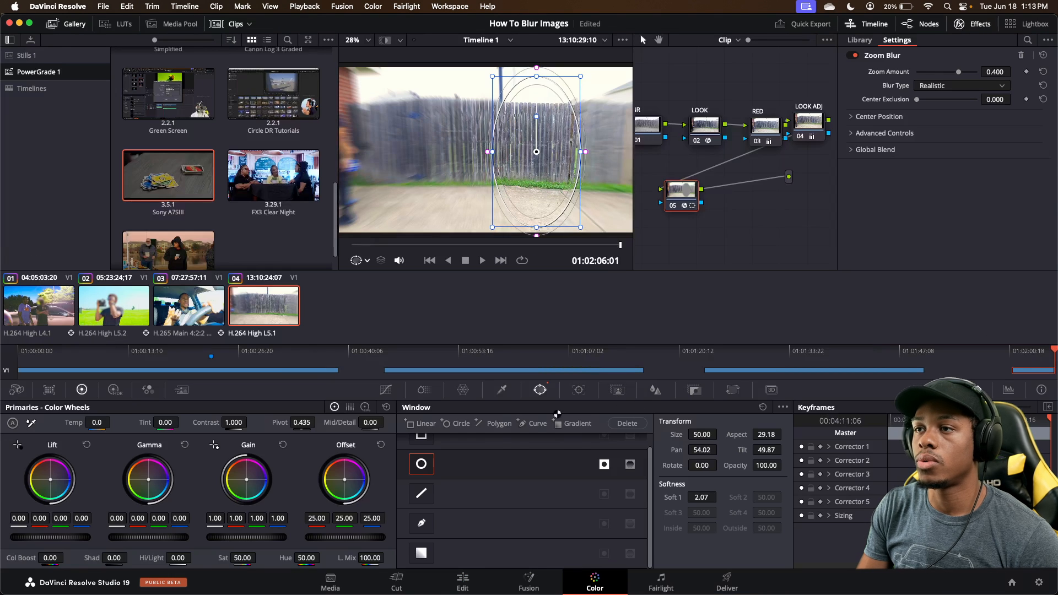
{"action": "mouse_move", "coordinate": [449, 246]}
{"action": "left_mouse_down"}
{"action": "mouse_move", "coordinate": [472, 246]}
{"action": "mouse_move", "coordinate": [454, 249]}
{"action": "left_mouse_up"}
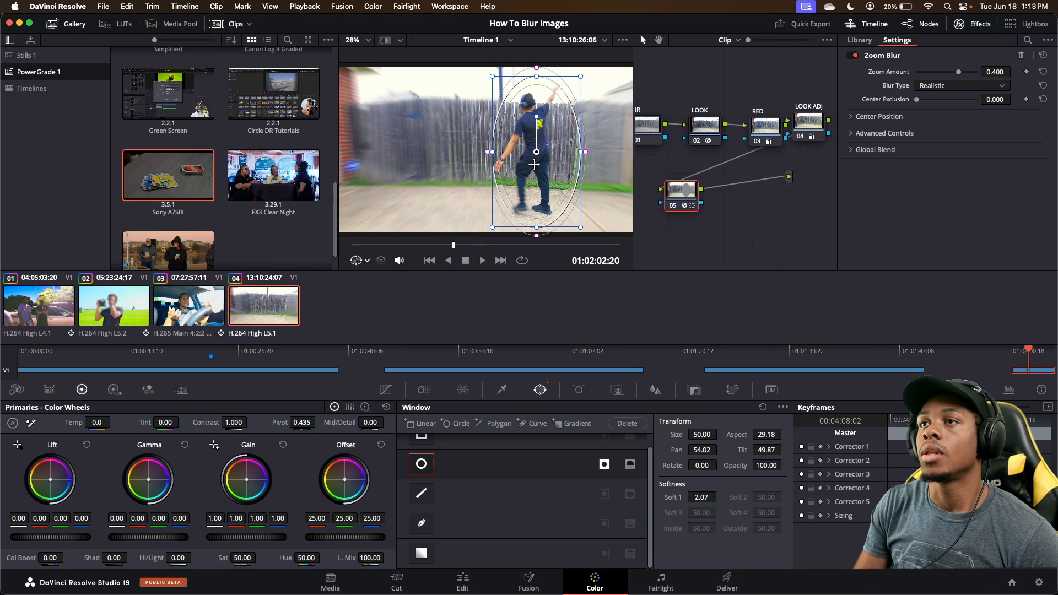
{"action": "left_click_drag", "start_coordinate": [534, 164], "coordinate": [531, 165]}
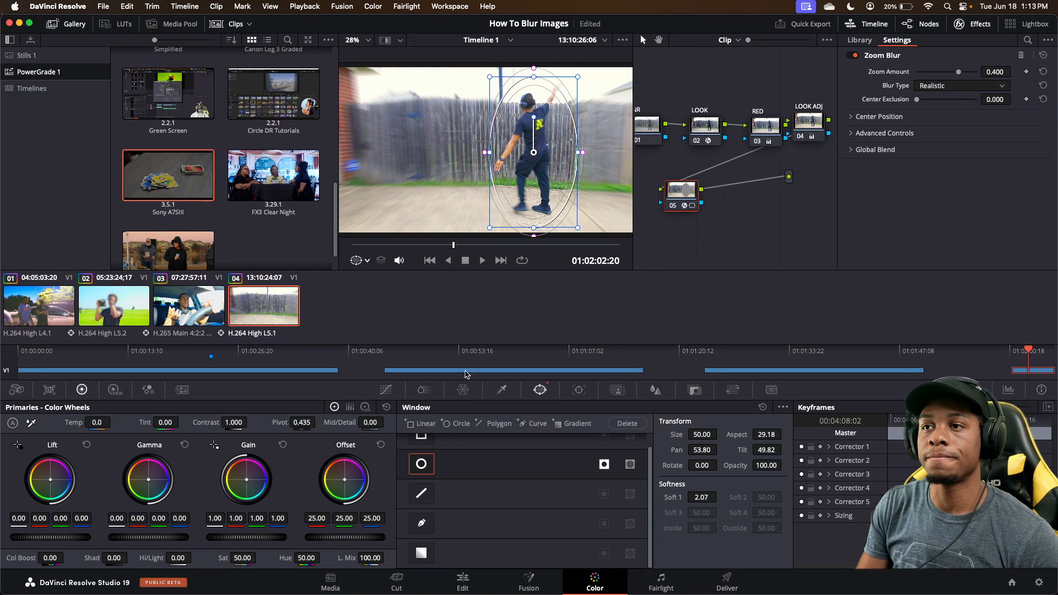
Step: Track the circle window forward and backward through the clip and play it to check the track
{"action": "left_click", "coordinate": [579, 390]}
{"action": "left_click", "coordinate": [454, 423]}
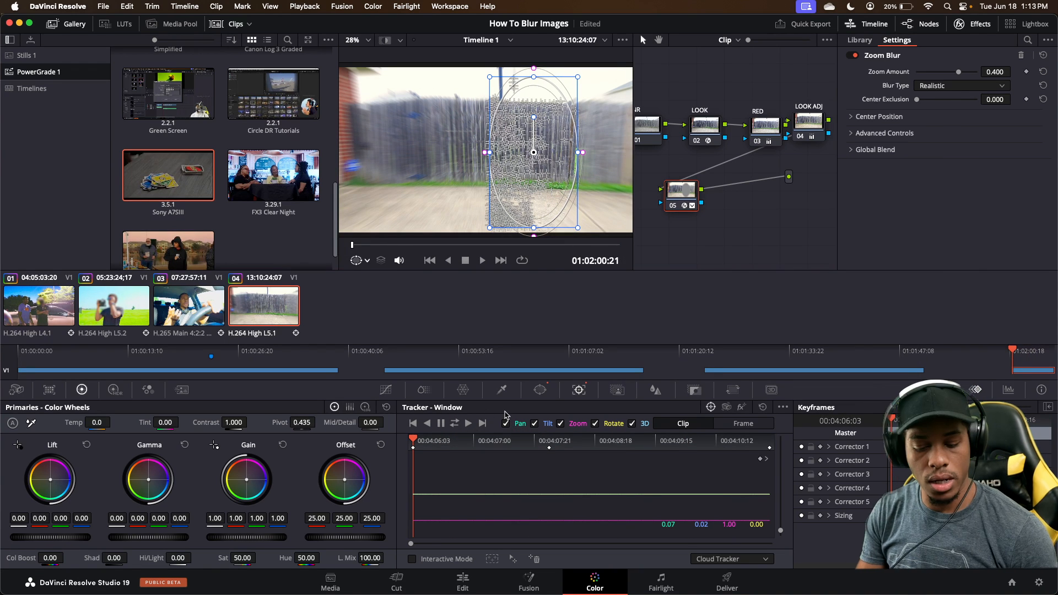
{"action": "key", "text": "space"}
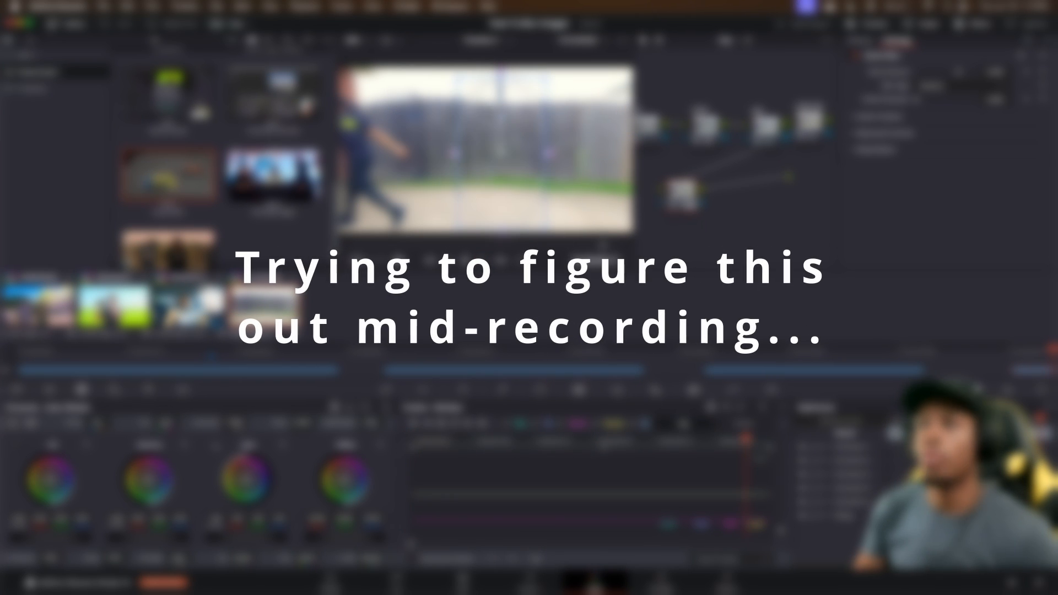
Step: Add a circle power window to clip 05, place it over the head of the man in dark clothes and open the window tracker
{"action": "left_click", "coordinate": [540, 389]}
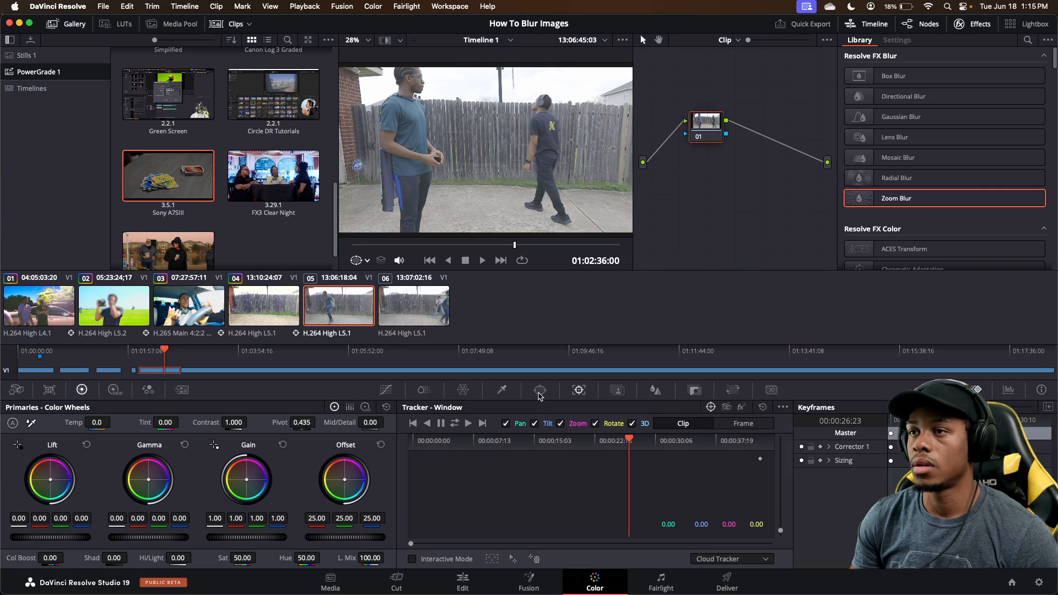
{"action": "left_click", "coordinate": [540, 391]}
{"action": "left_click", "coordinate": [430, 476]}
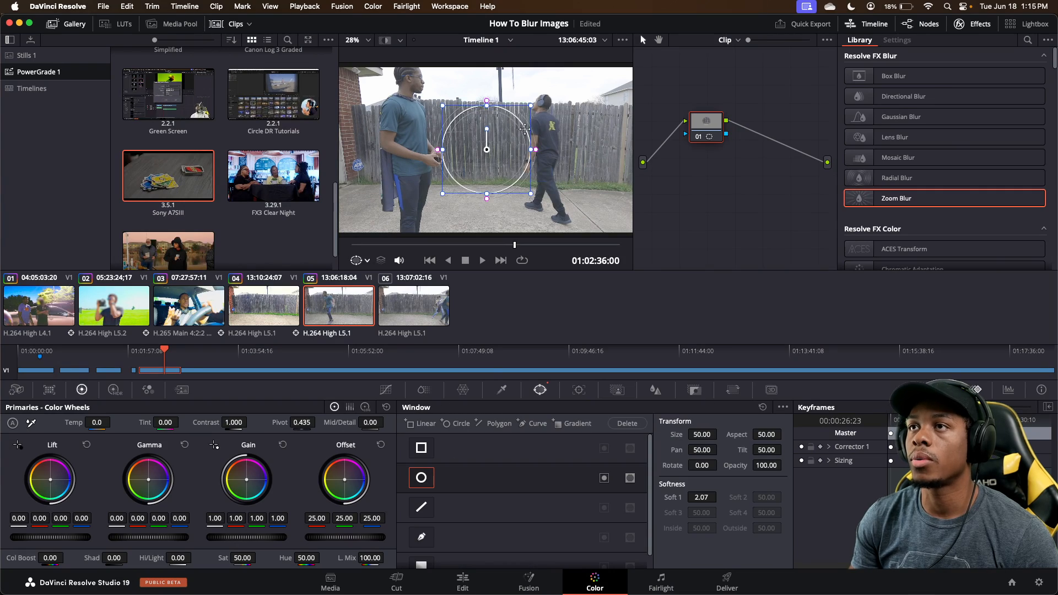
{"action": "left_click_drag", "start_coordinate": [485, 118], "coordinate": [548, 115]}
{"action": "left_click", "coordinate": [578, 391]}
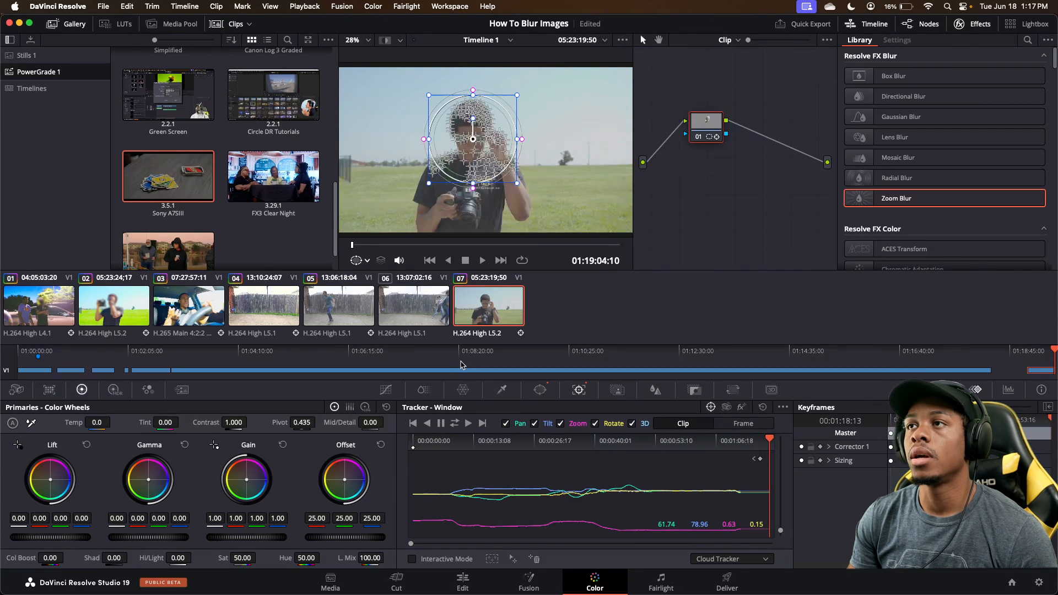
Step: Play clip 07 briefly to check how the tracked circle window follows the cameraman's head
{"action": "key", "text": "space"}
{"action": "key", "text": "space"}
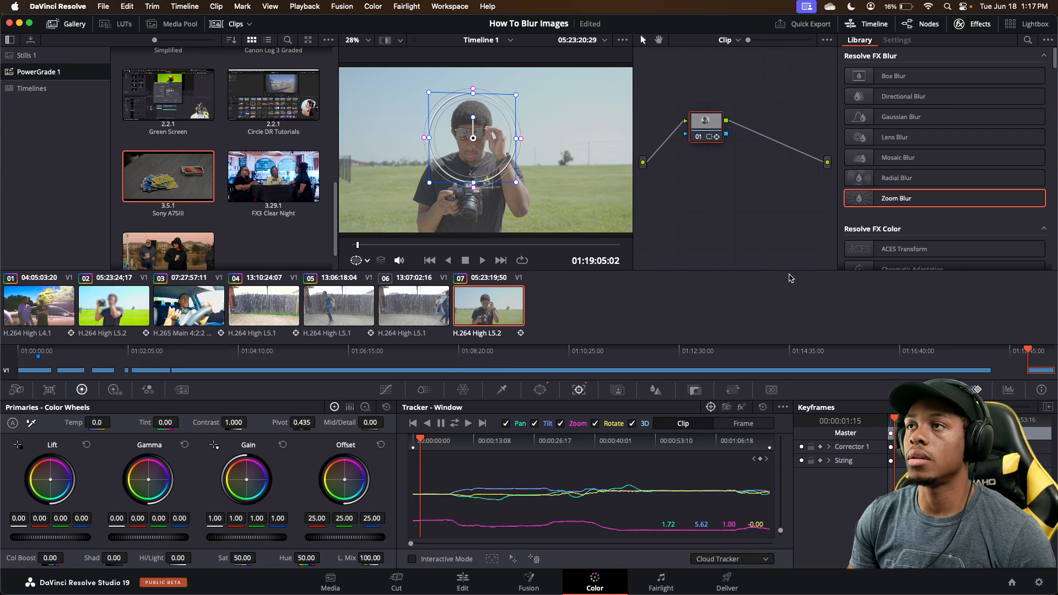
{"action": "left_click", "coordinate": [910, 183]}
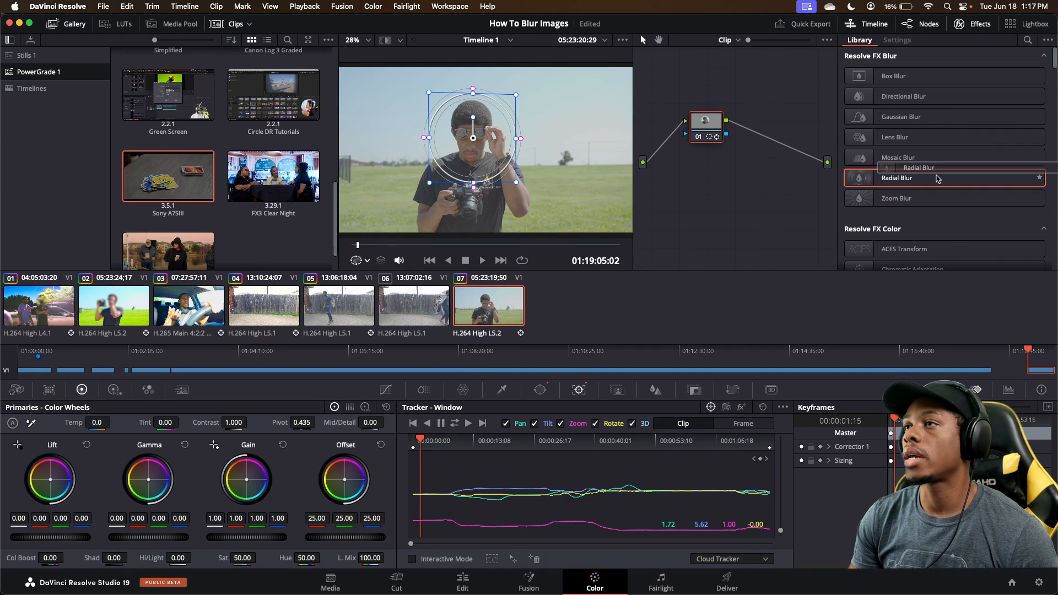
{"action": "left_click_drag", "start_coordinate": [923, 203], "coordinate": [709, 133]}
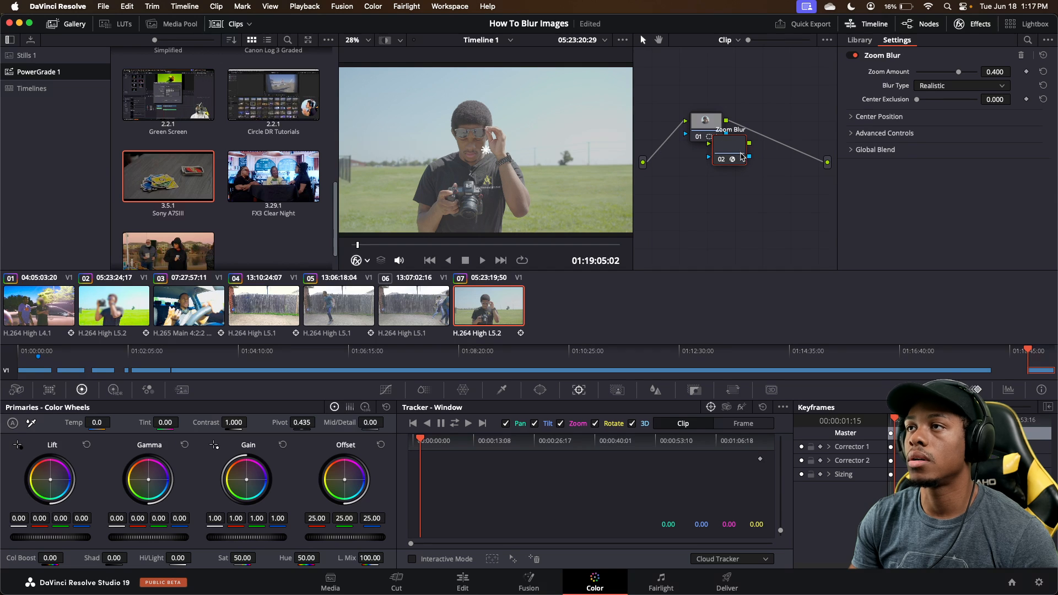
{"action": "key", "text": "Delete"}
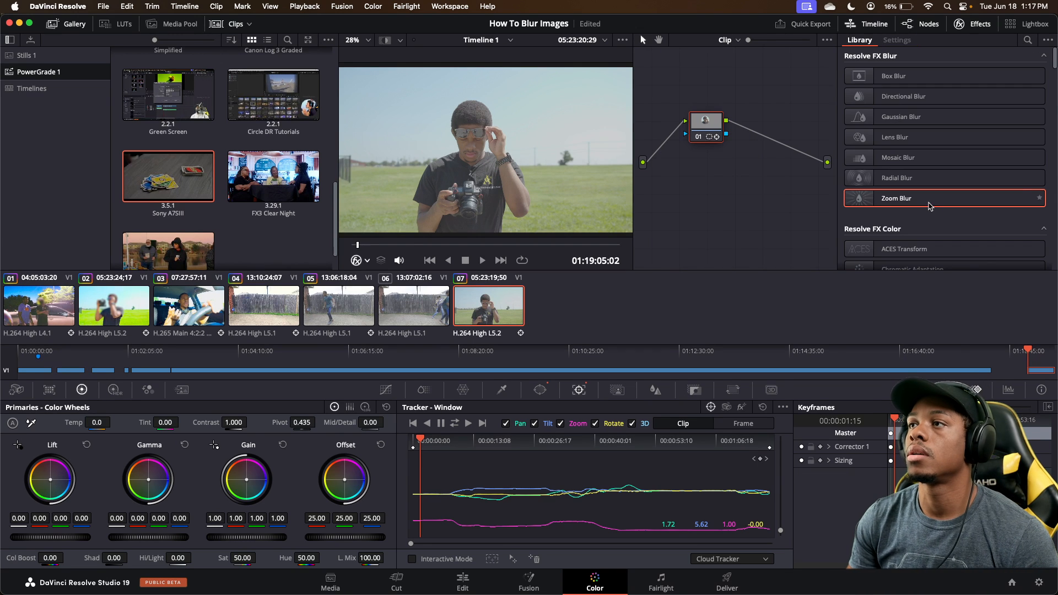
Step: Apply Zoom Blur to node 01 of clip 07 and invert its circle window, playing the clip up to 01:19:24:15
{"action": "left_click_drag", "start_coordinate": [931, 206], "coordinate": [719, 141]}
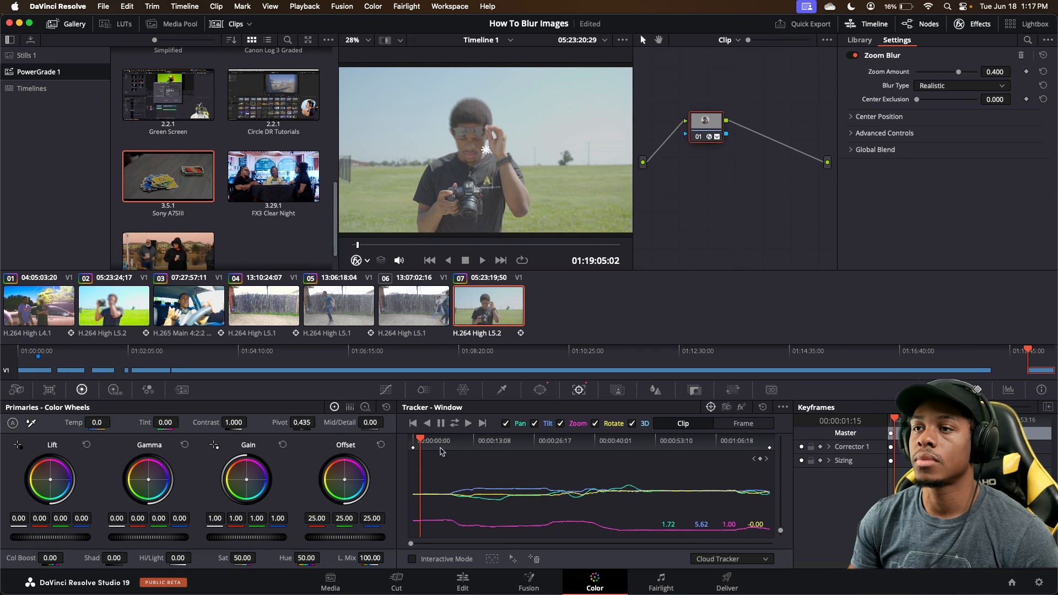
{"action": "left_click", "coordinate": [540, 390]}
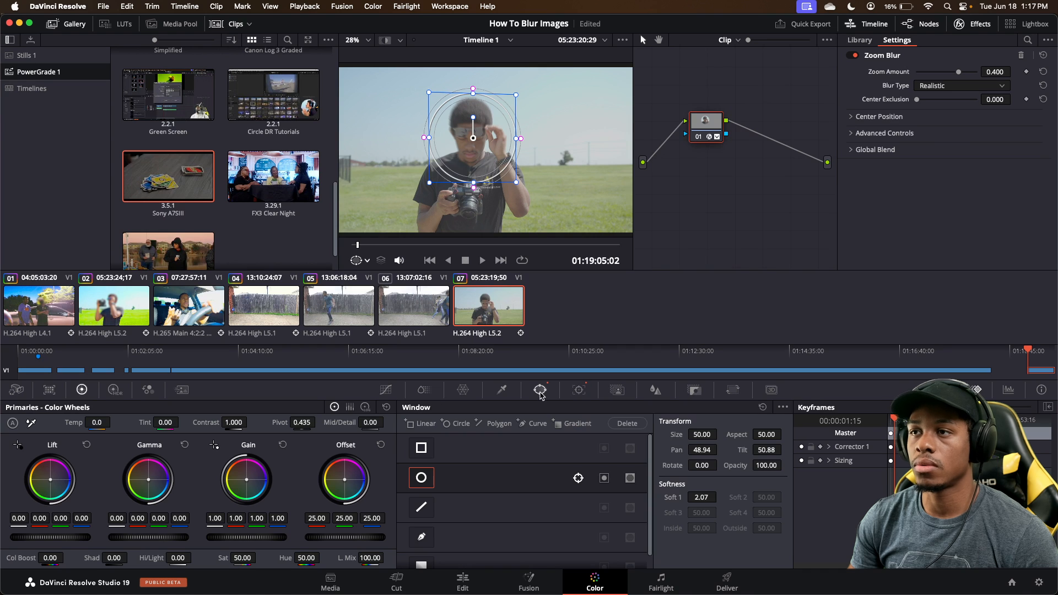
{"action": "left_click", "coordinate": [604, 477]}
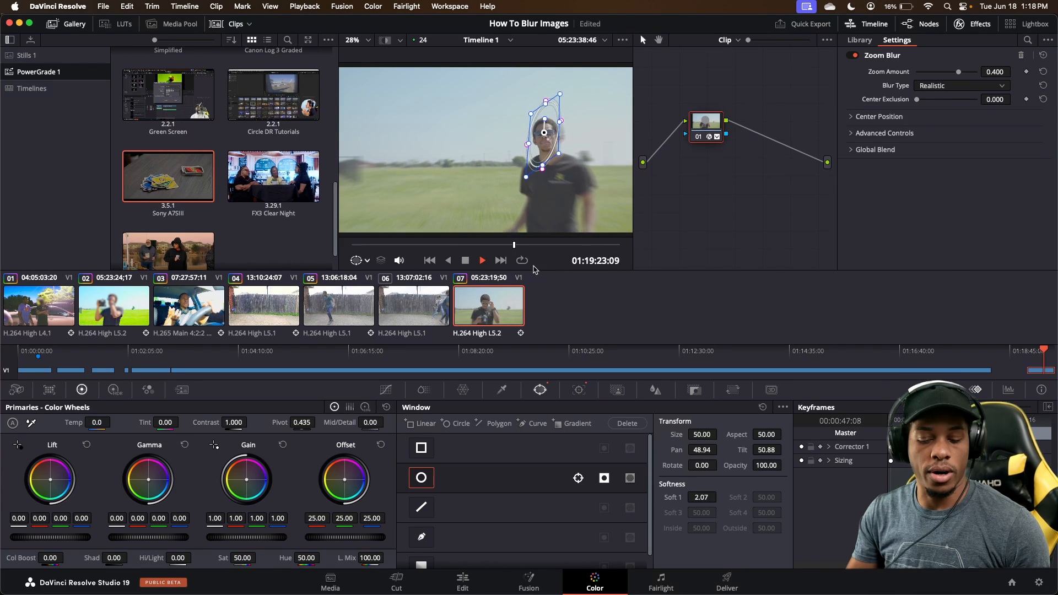
{"action": "key", "text": "space"}
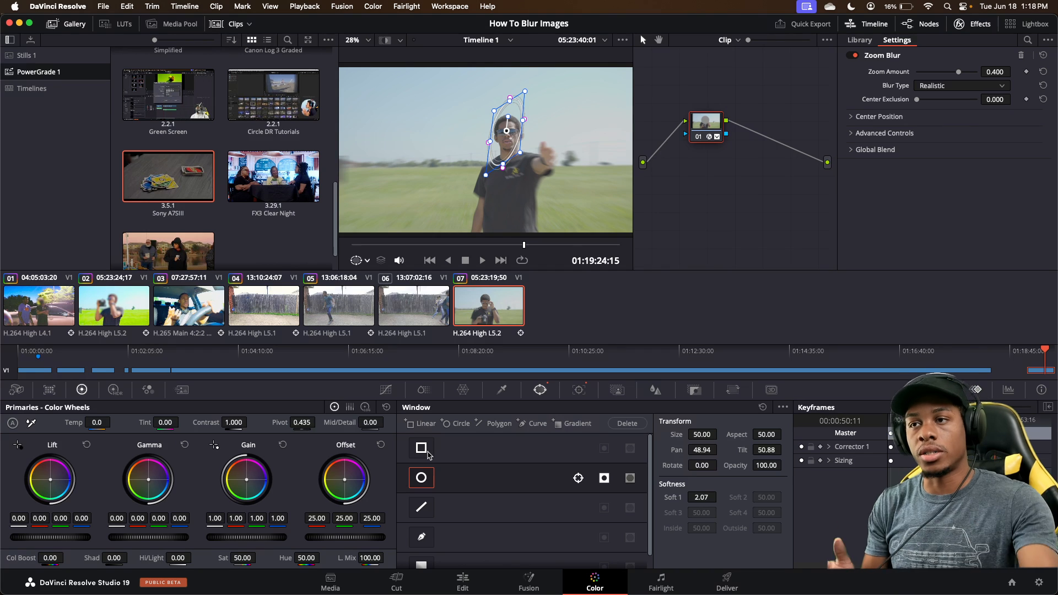
Step: With the window tracker open, widen the circle window around the man's head at 01:19:24:15
{"action": "left_click", "coordinate": [577, 390]}
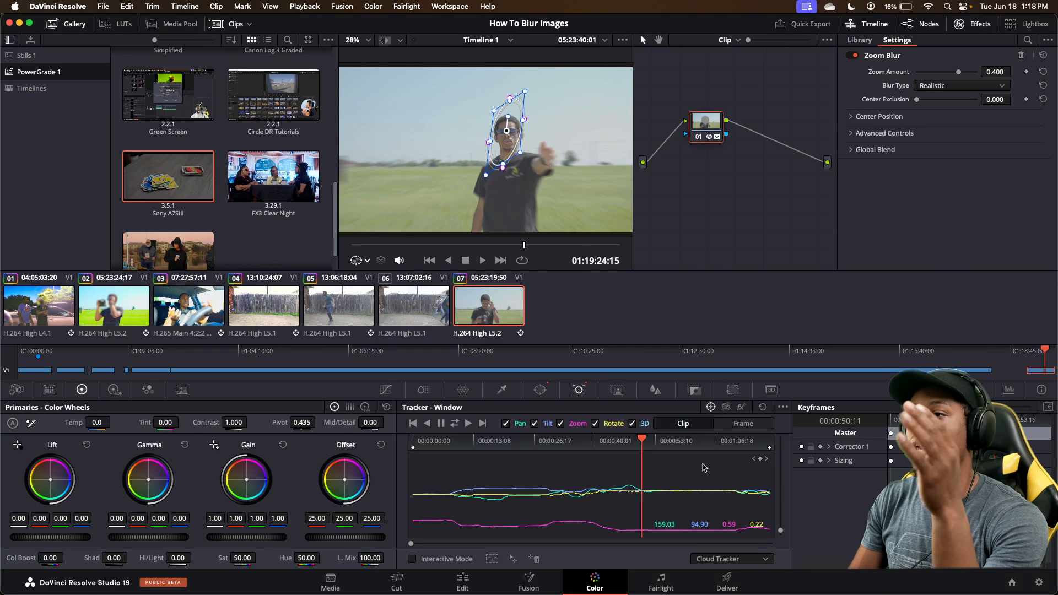
{"action": "left_click_drag", "start_coordinate": [495, 132], "coordinate": [453, 154]}
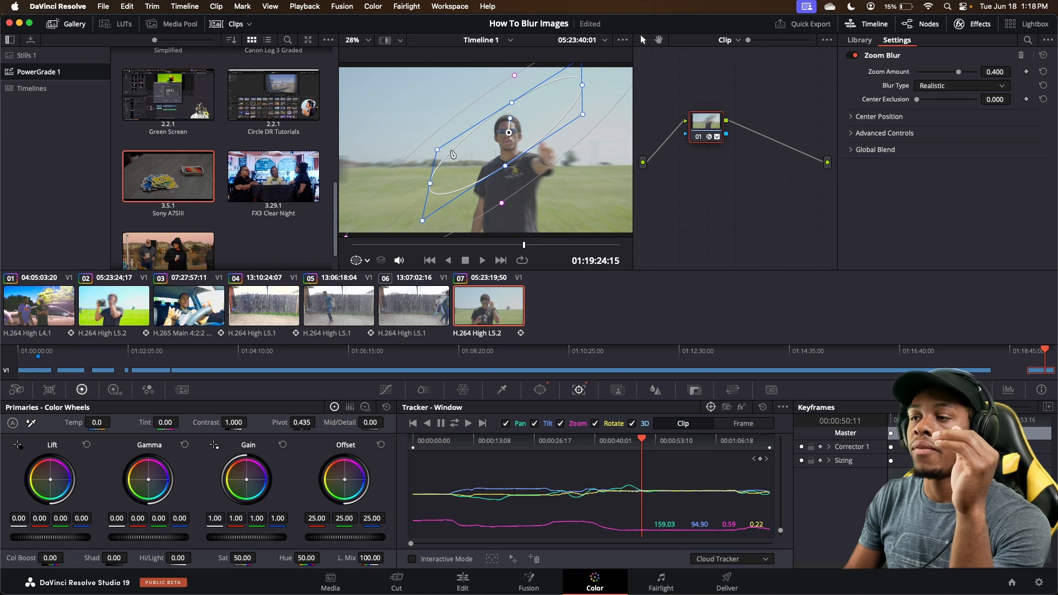
Step: Switch the window tracker to frame mode and widen the circle window around the man's head at 01:19:27:07
{"action": "left_click_drag", "start_coordinate": [601, 441], "coordinate": [768, 440]}
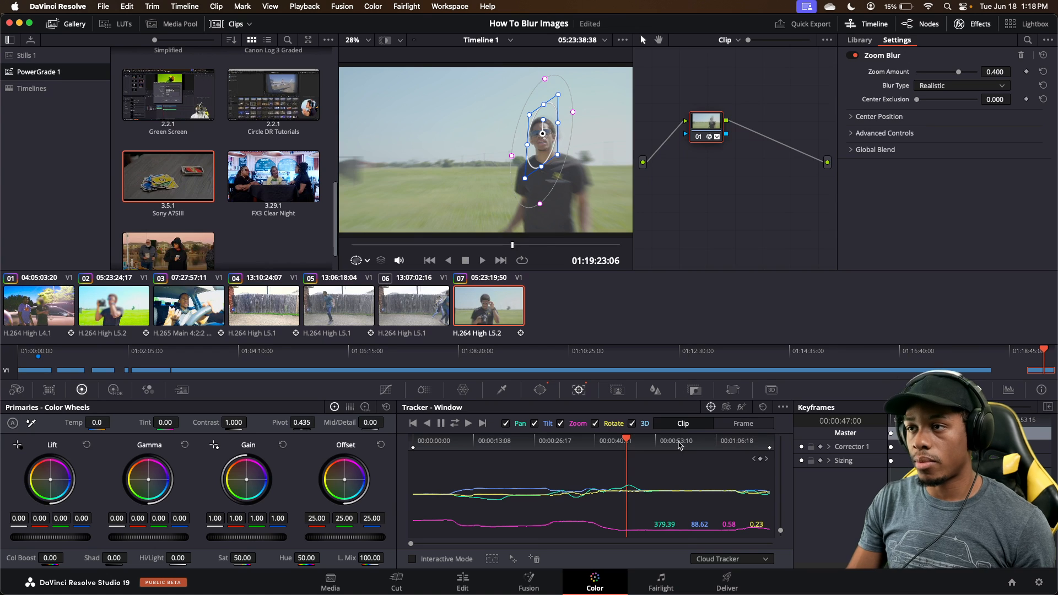
{"action": "left_click_drag", "start_coordinate": [678, 442], "coordinate": [671, 442]}
{"action": "left_click", "coordinate": [736, 426]}
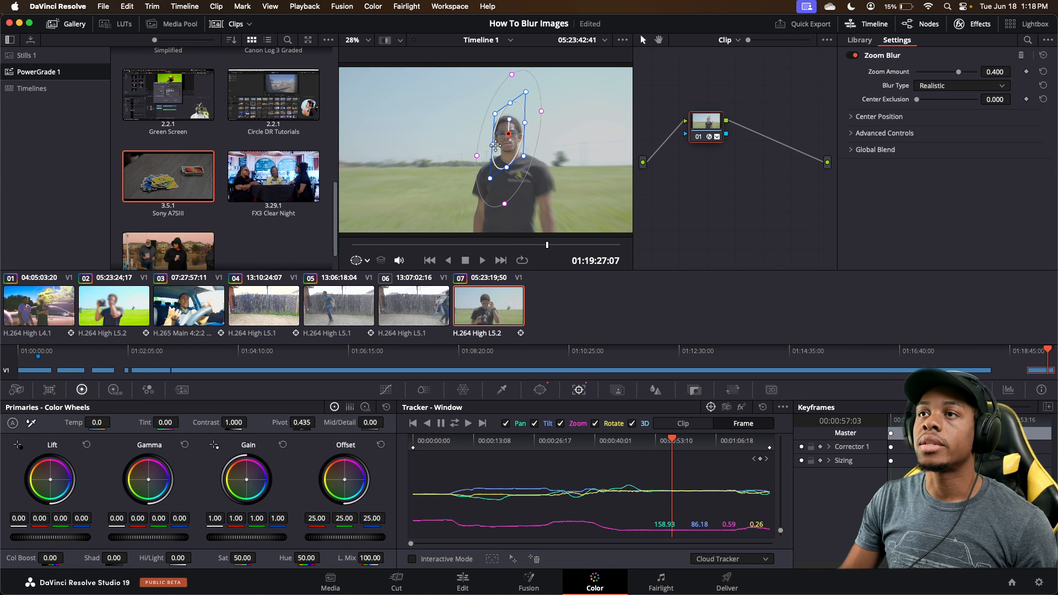
{"action": "mouse_move", "coordinate": [456, 151]}
{"action": "left_mouse_down"}
{"action": "mouse_move", "coordinate": [445, 155]}
{"action": "mouse_move", "coordinate": [454, 149]}
{"action": "left_mouse_up"}
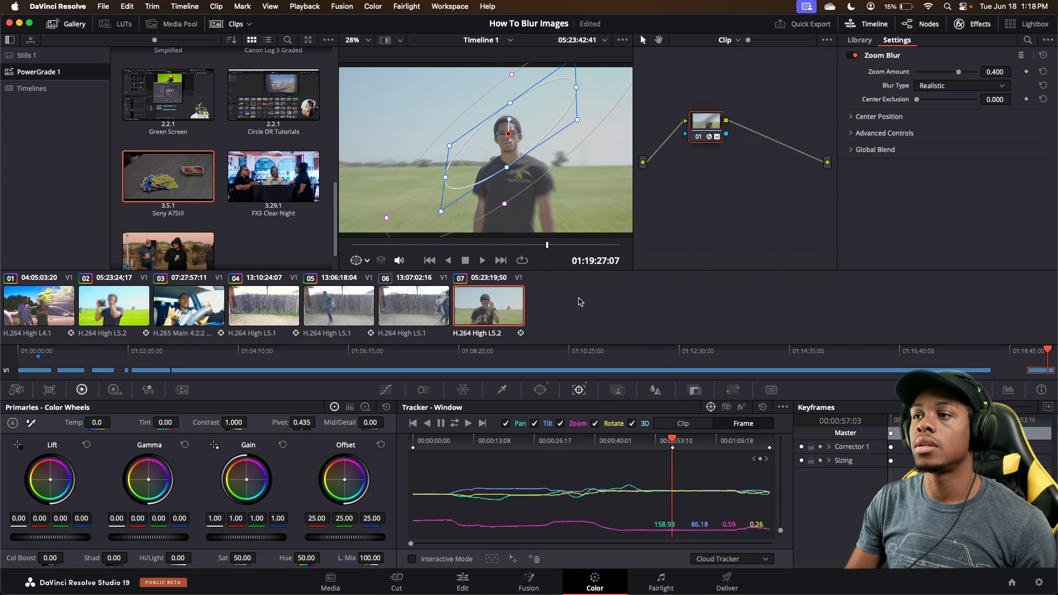
Step: Narrow the circle window around the man's head at 01:19:30:19 and play back the stretch between the window keyframes
{"action": "left_click", "coordinate": [711, 445]}
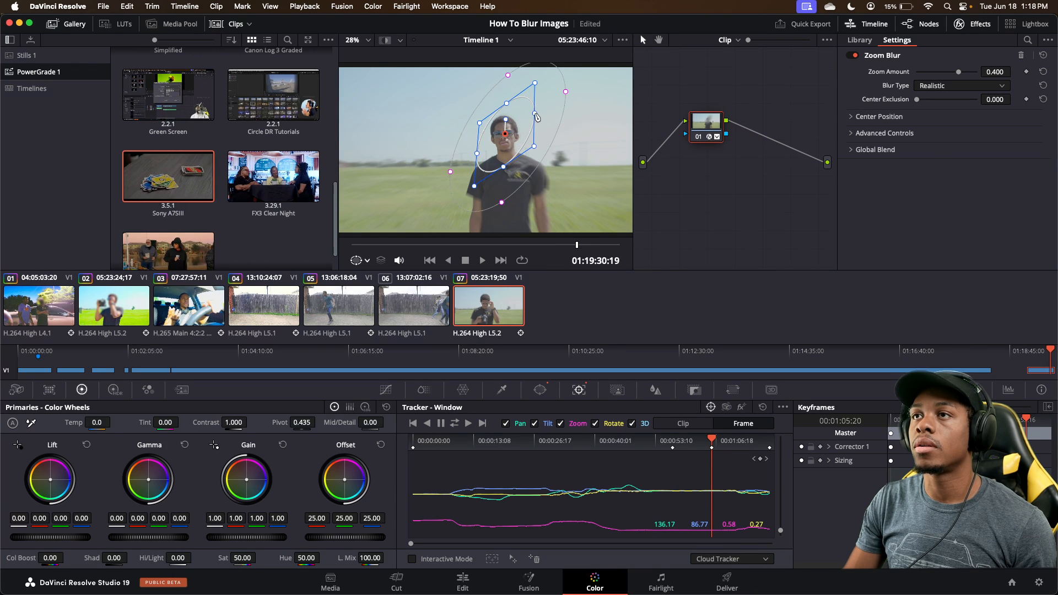
{"action": "left_click", "coordinate": [648, 443]}
{"action": "key", "text": "space"}
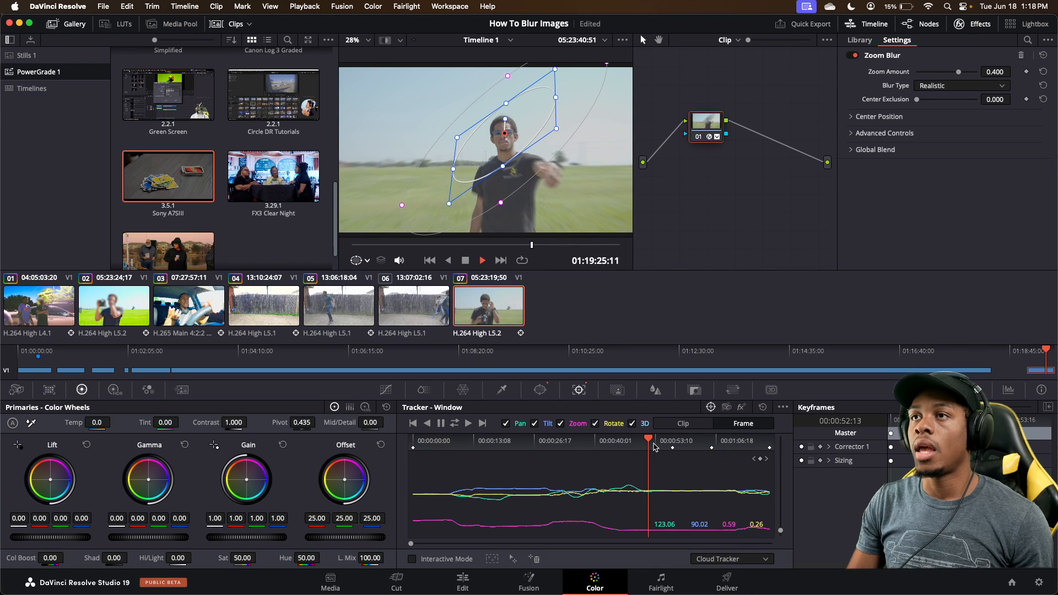
{"action": "left_click", "coordinate": [608, 441]}
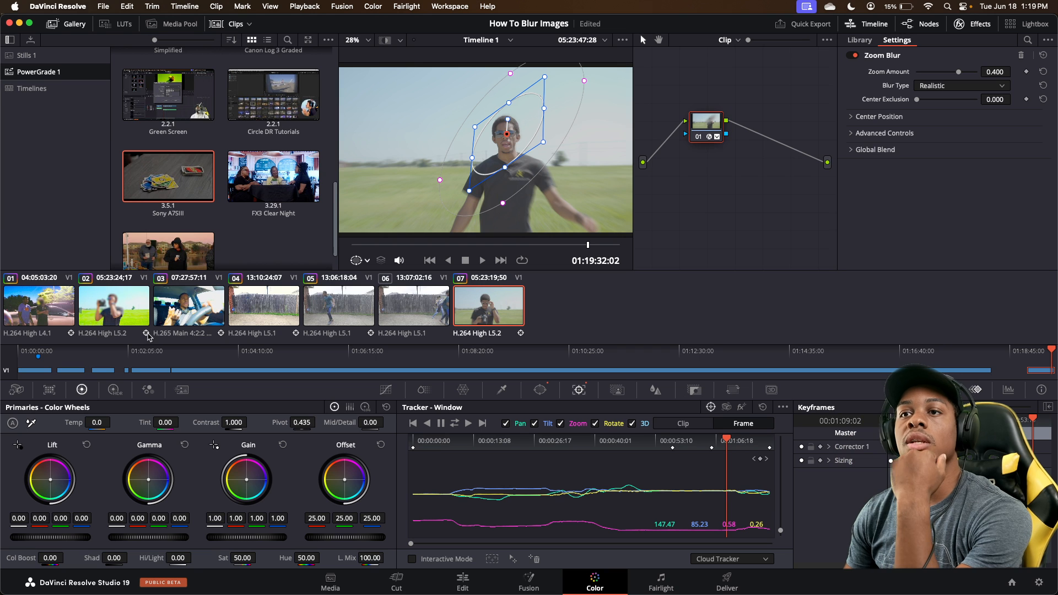
Step: Open clip 04 with the wooden fence
{"action": "left_click", "coordinate": [292, 330]}
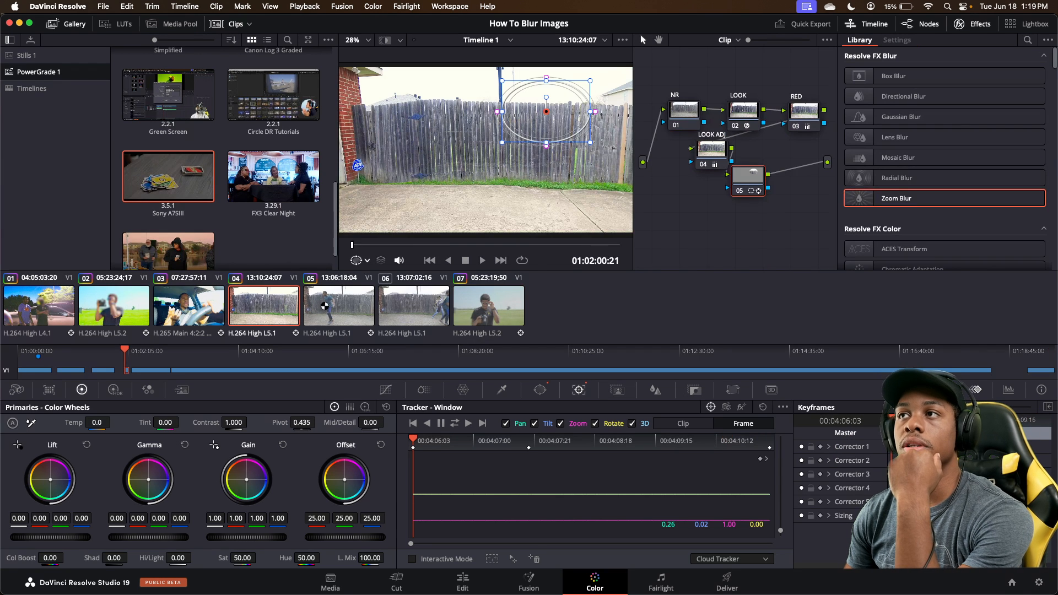